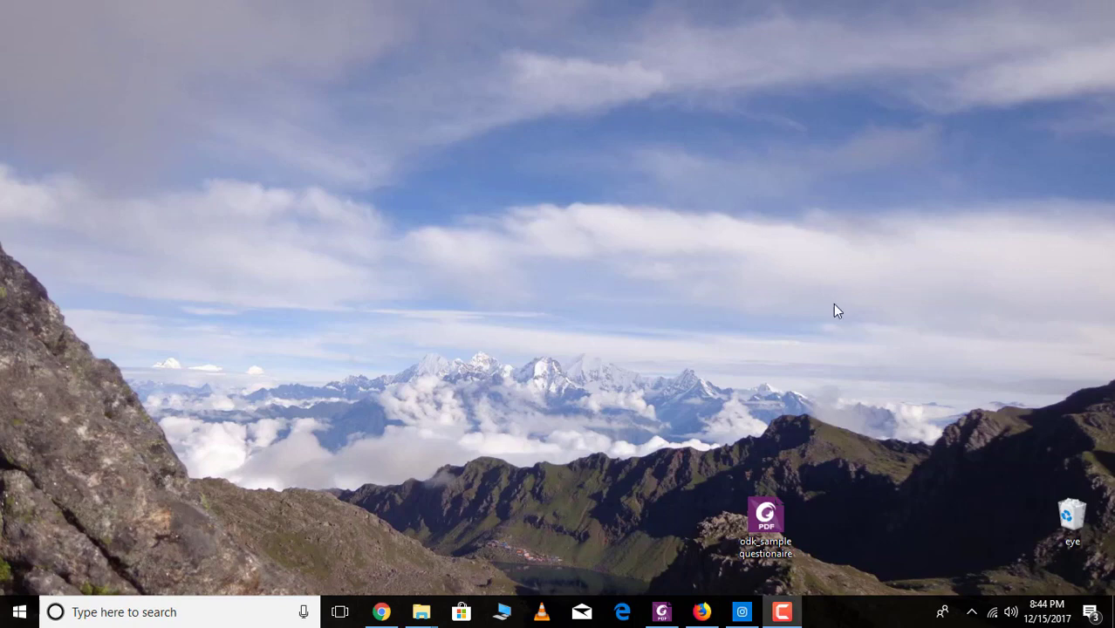
Step: Open the odk_sample questionaire PDF and read through the survey questions down to the liver disease section
double_click(765, 522)
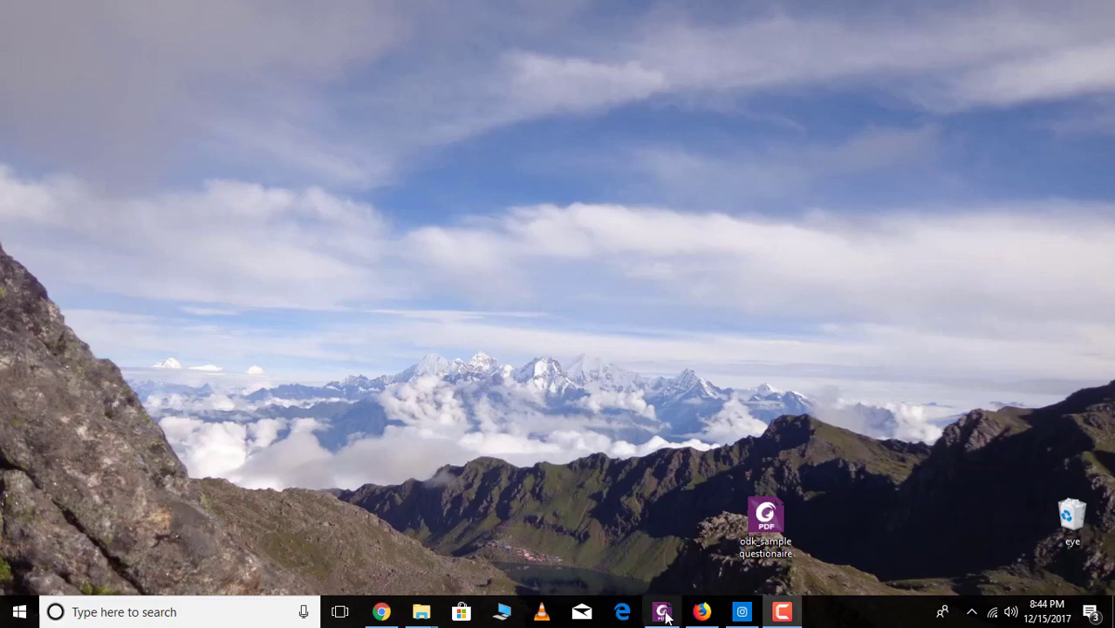
scroll(848, 279, "up", 1)
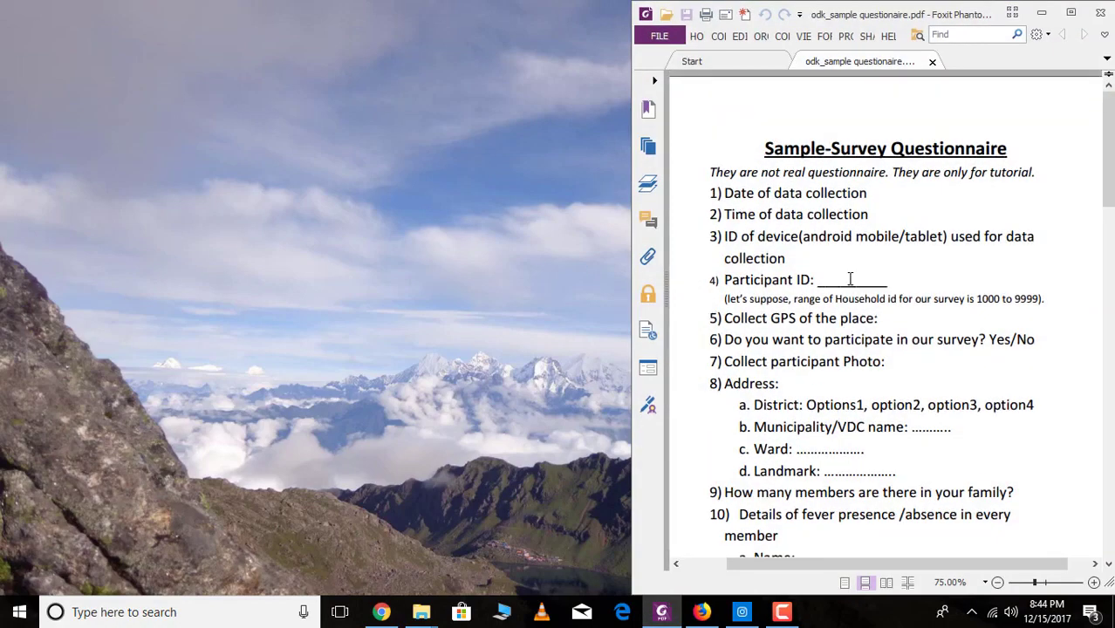
scroll(891, 257, "down", 5)
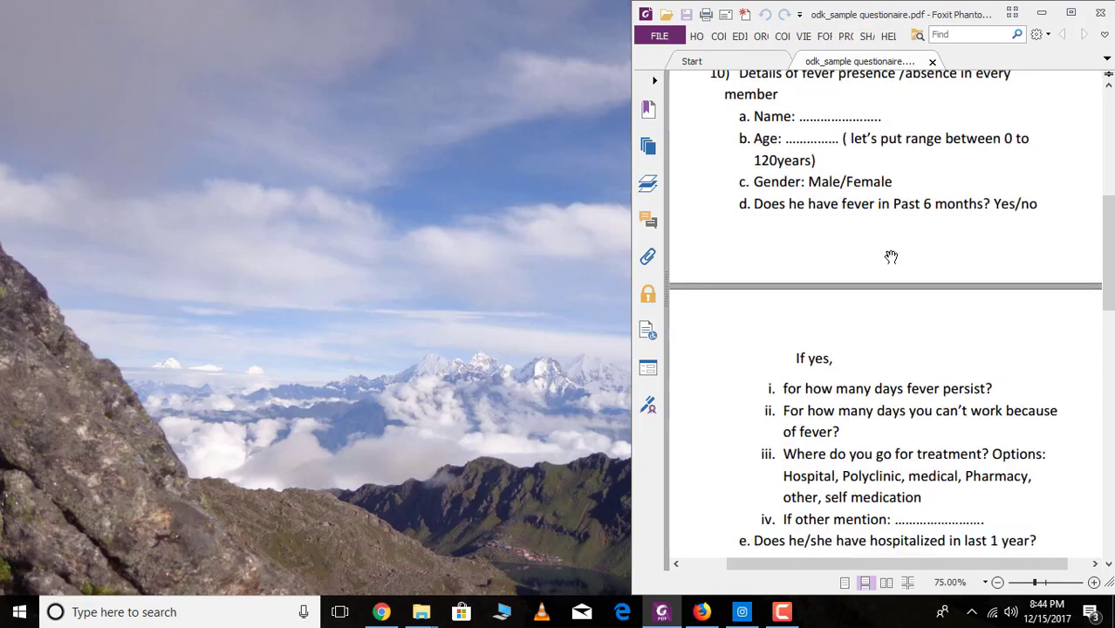
scroll(891, 257, "down", 3)
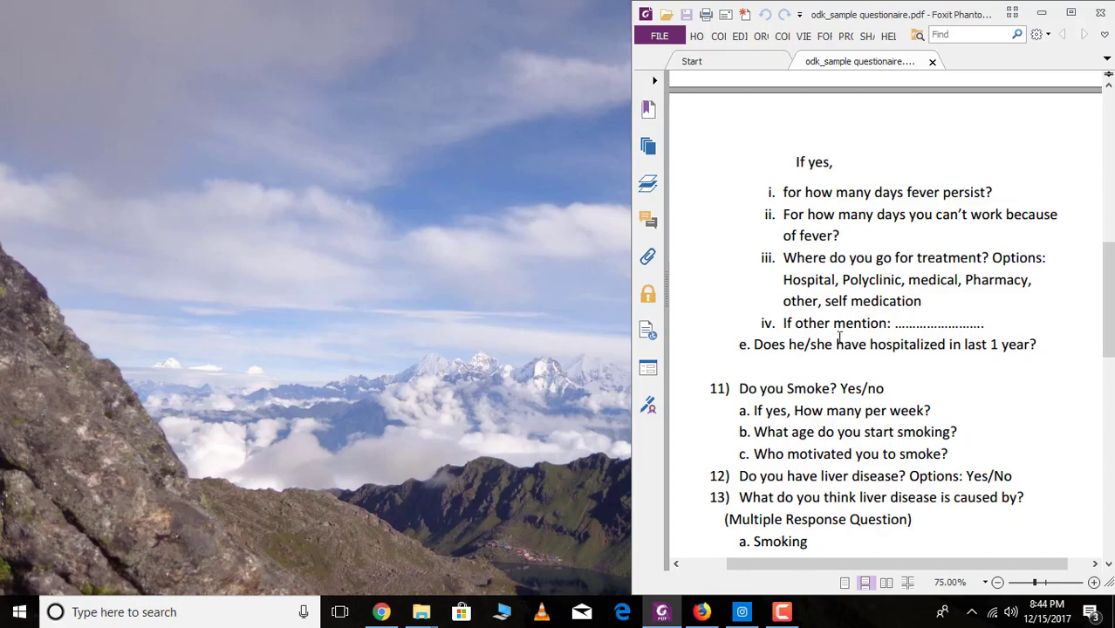
Step: Switch to Firefox and open the website kobotoolbox.org
left_click(701, 612)
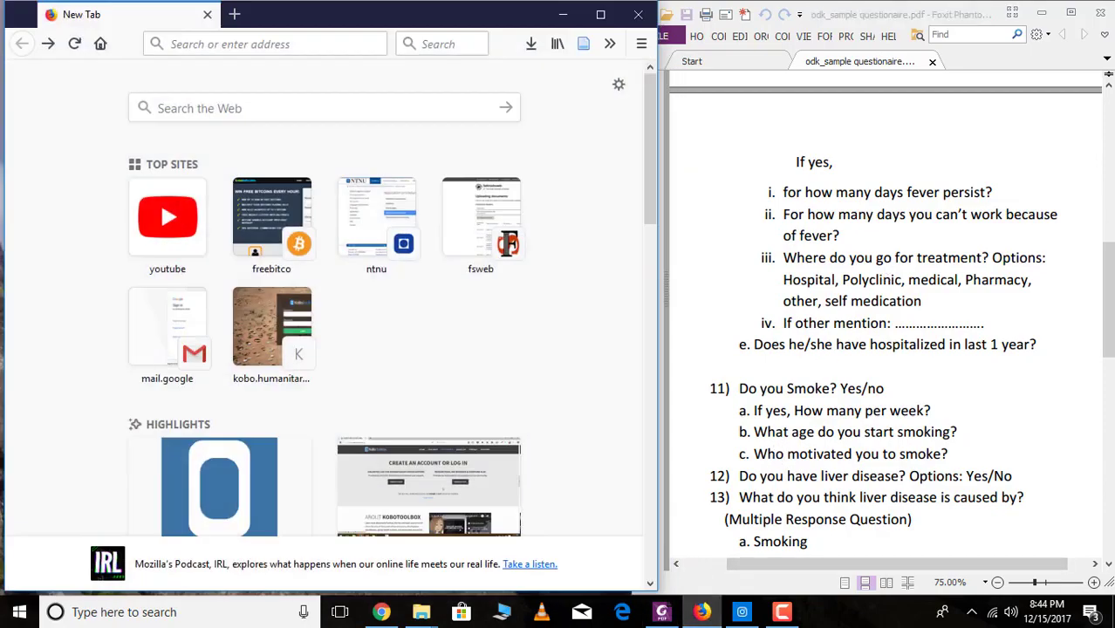
left_click(234, 44)
type("kobotool")
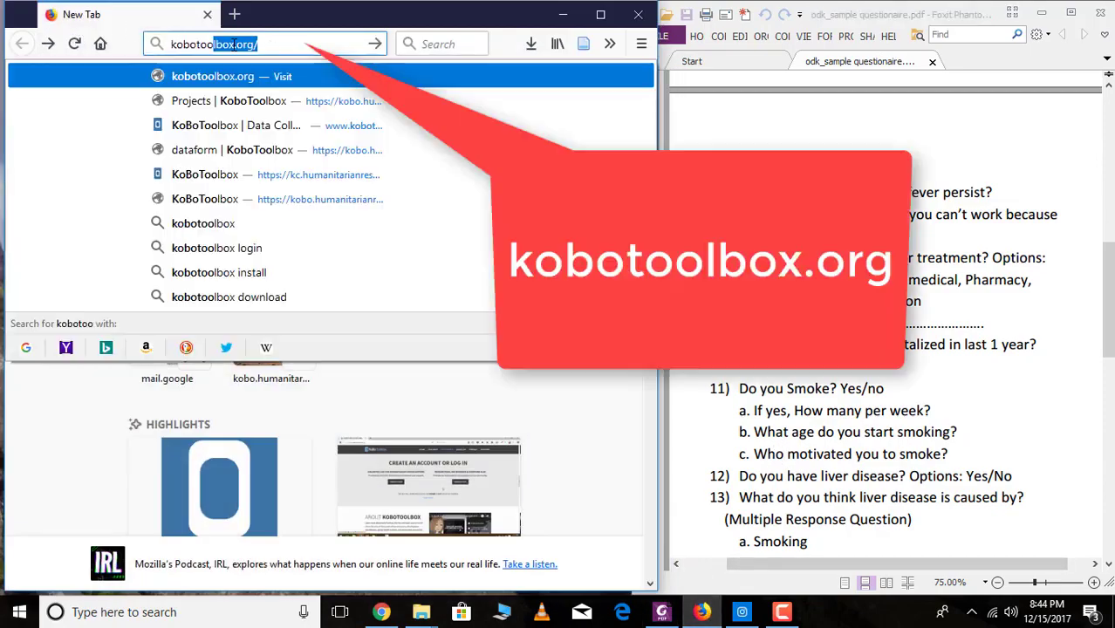
type("box.or")
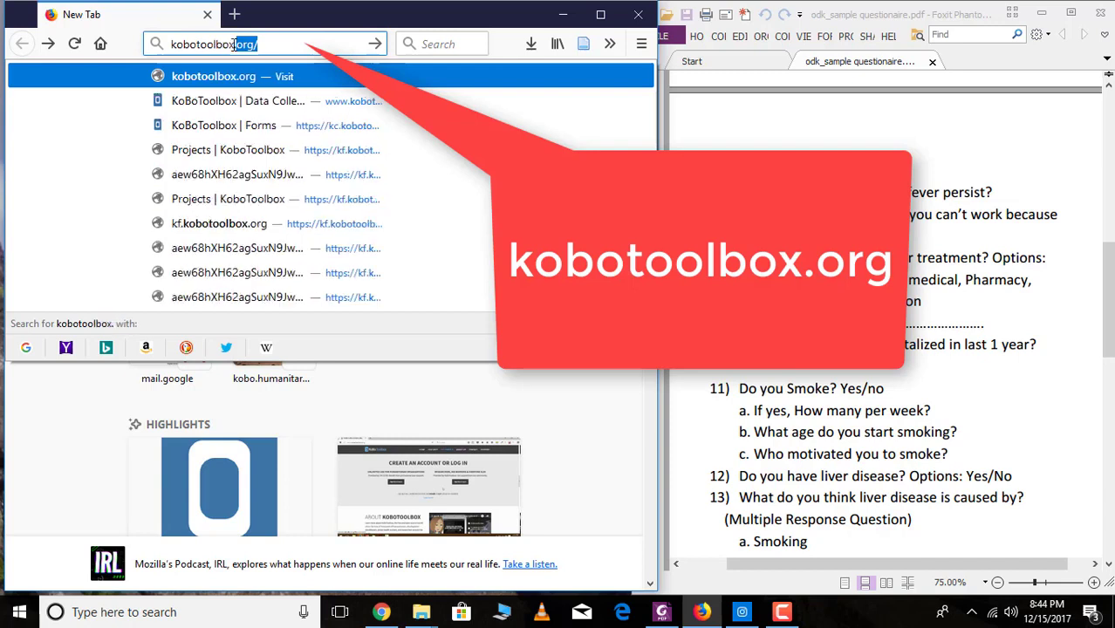
type("g")
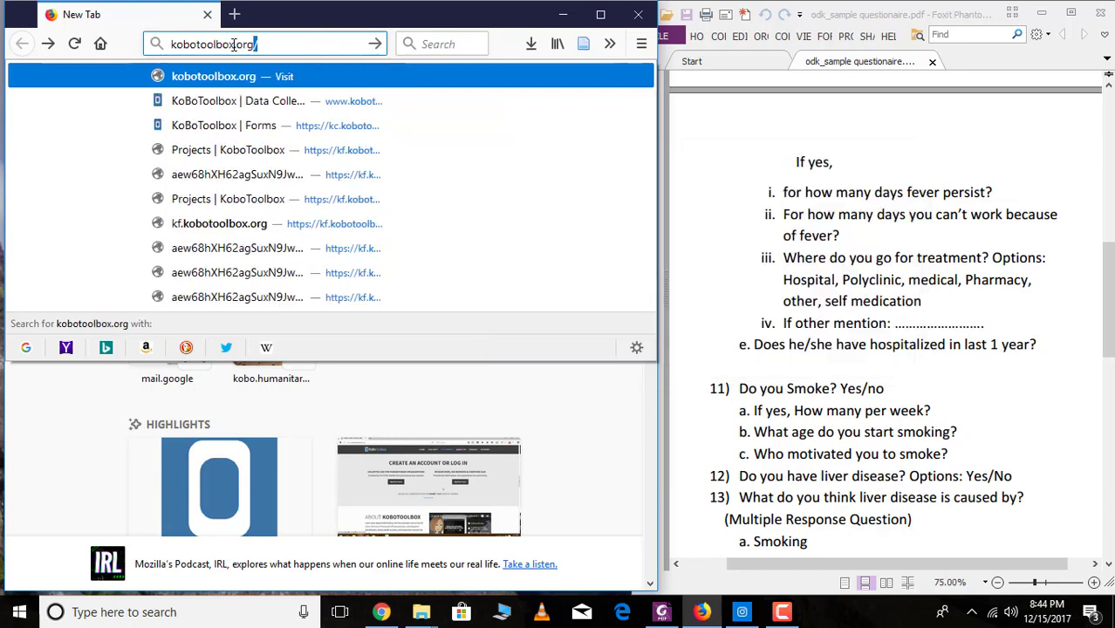
key("Return")
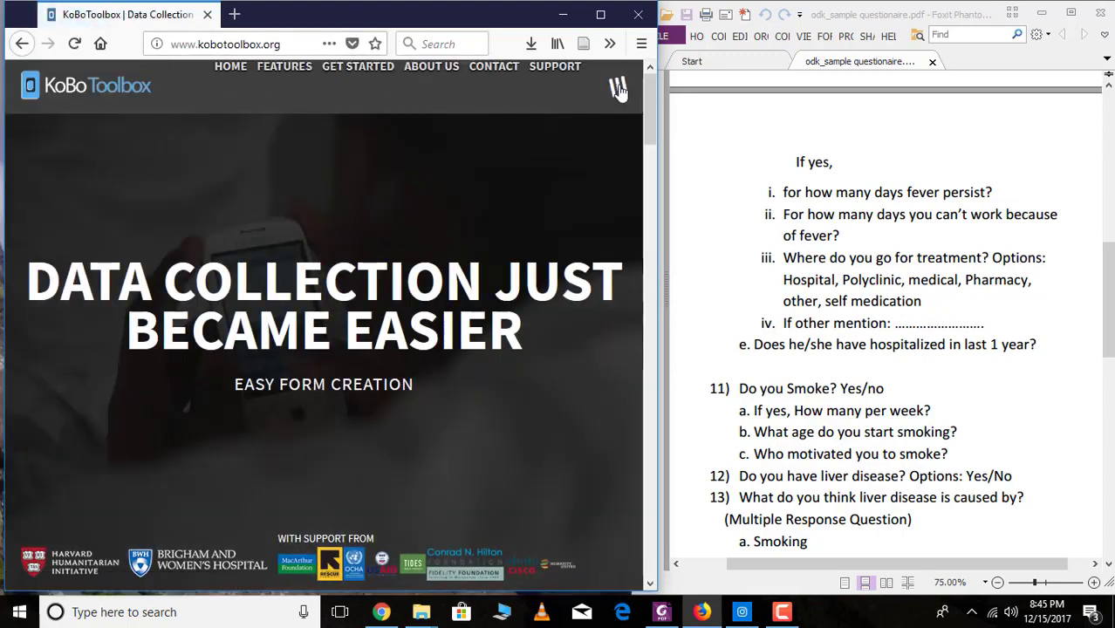
Step: Enter the KoBoToolbox site for researchers, aid workers and everyone else, and log out of the signed-in account
left_click(379, 89)
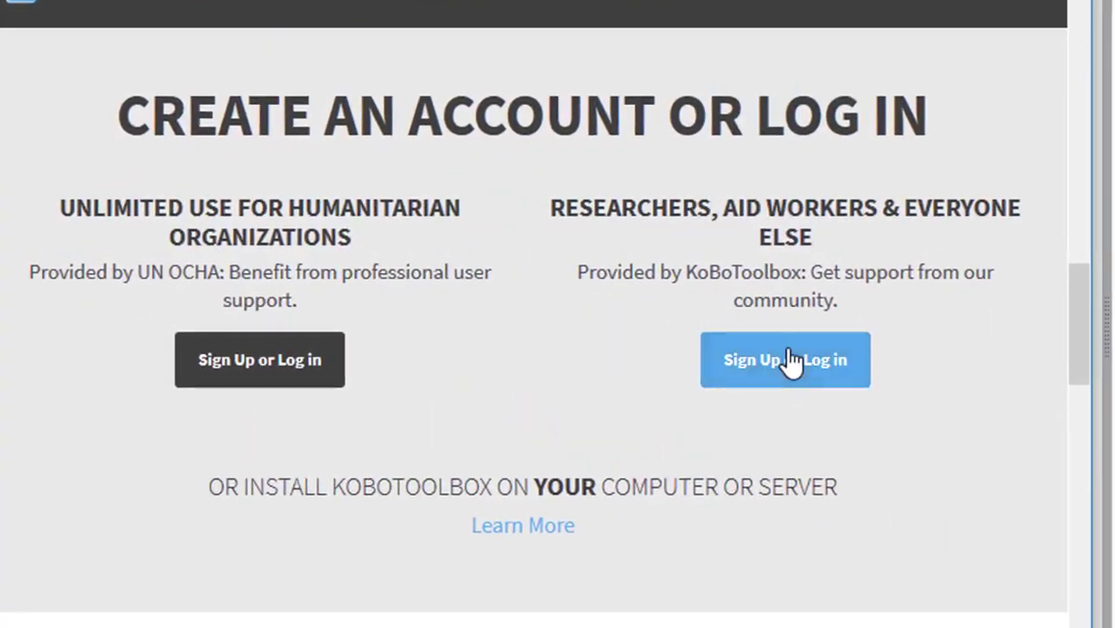
left_click(776, 370)
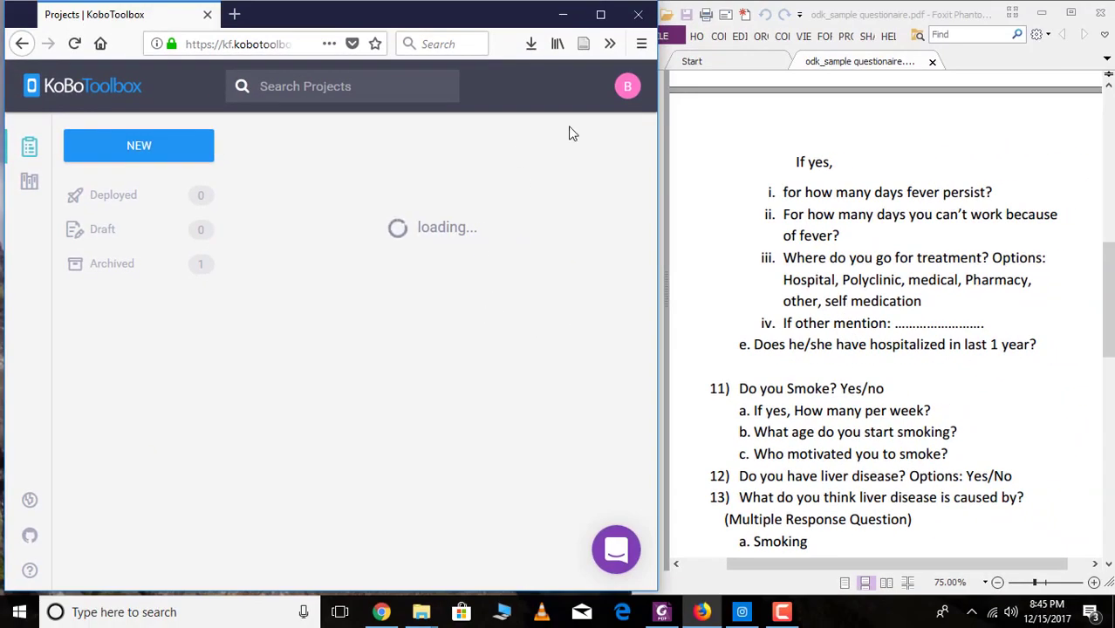
left_click(628, 87)
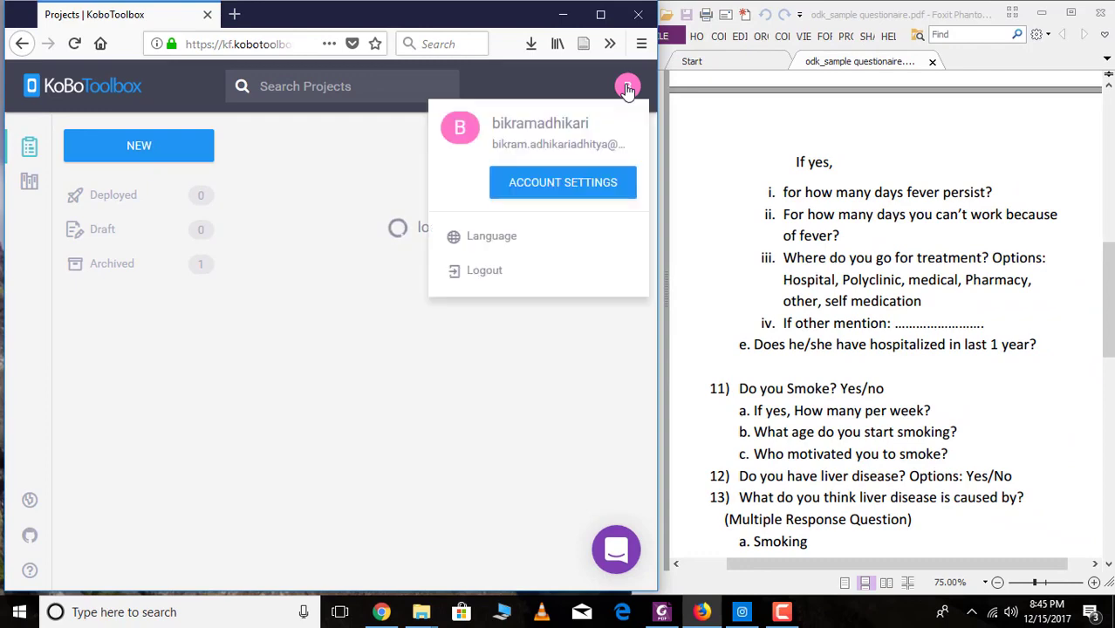
left_click(490, 274)
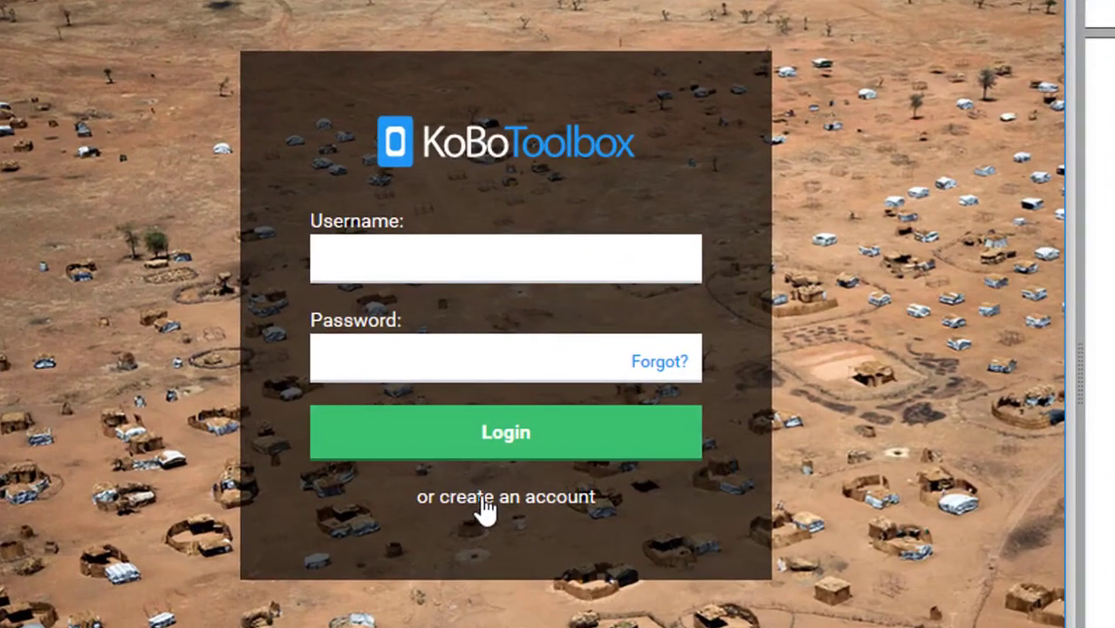
Step: Look over the fields of the account registration form, from name to password confirmation, and return to the login page
left_click(482, 511)
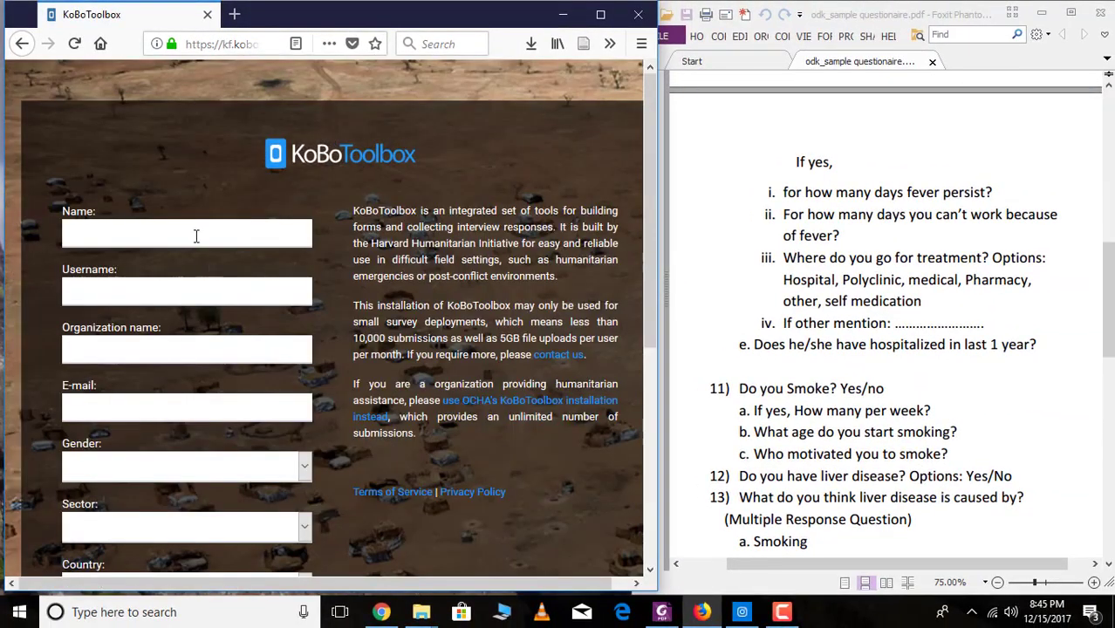
scroll(196, 236, "down", 5)
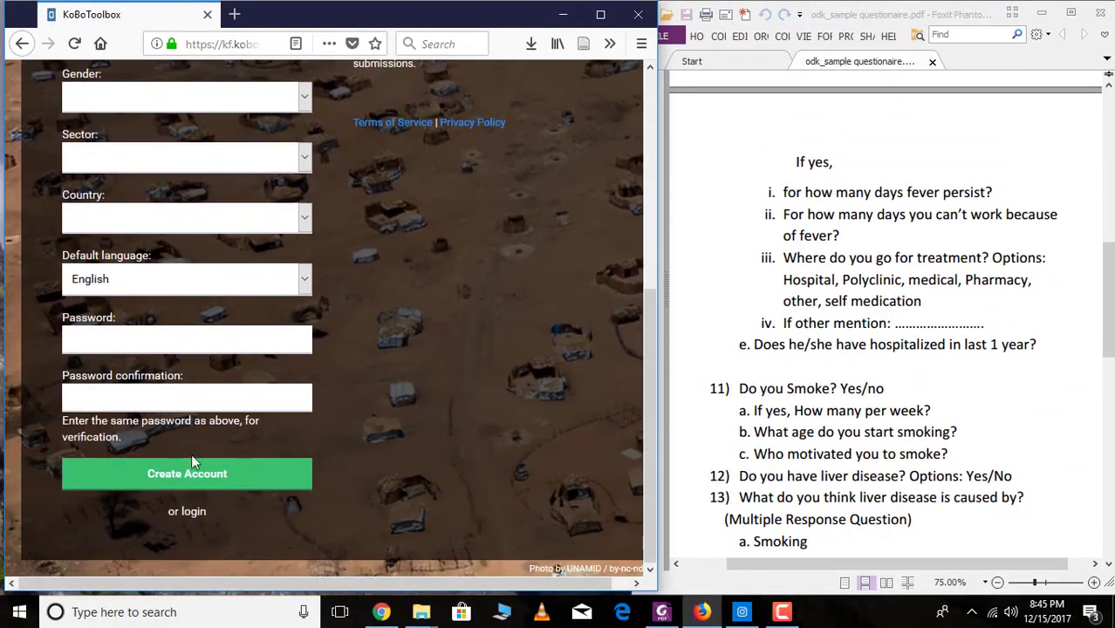
scroll(244, 379, "up", 5)
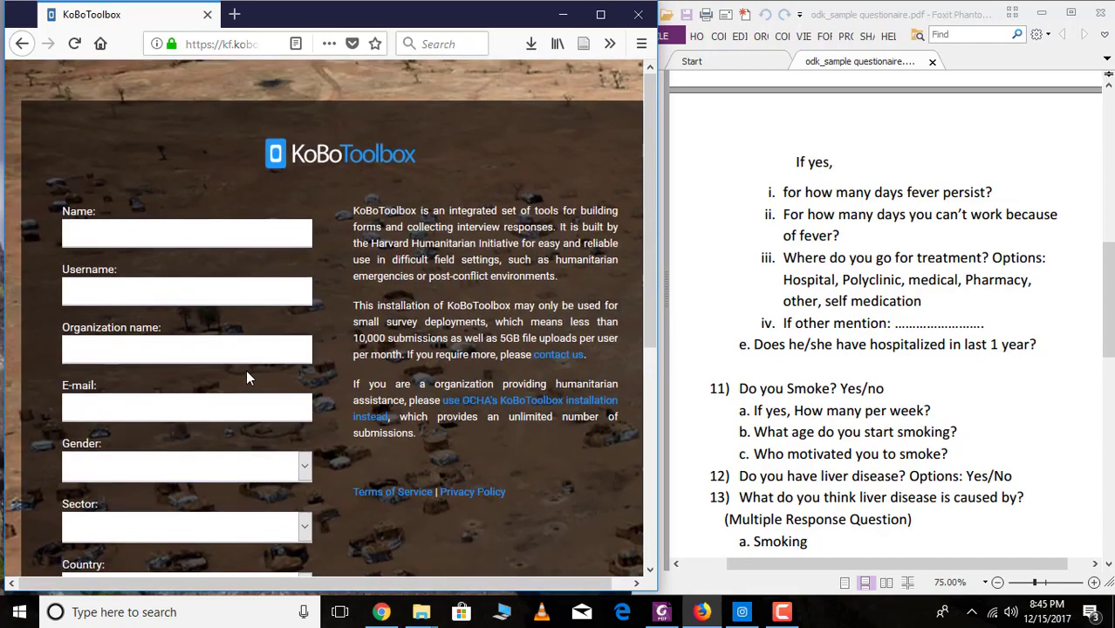
left_click(21, 44)
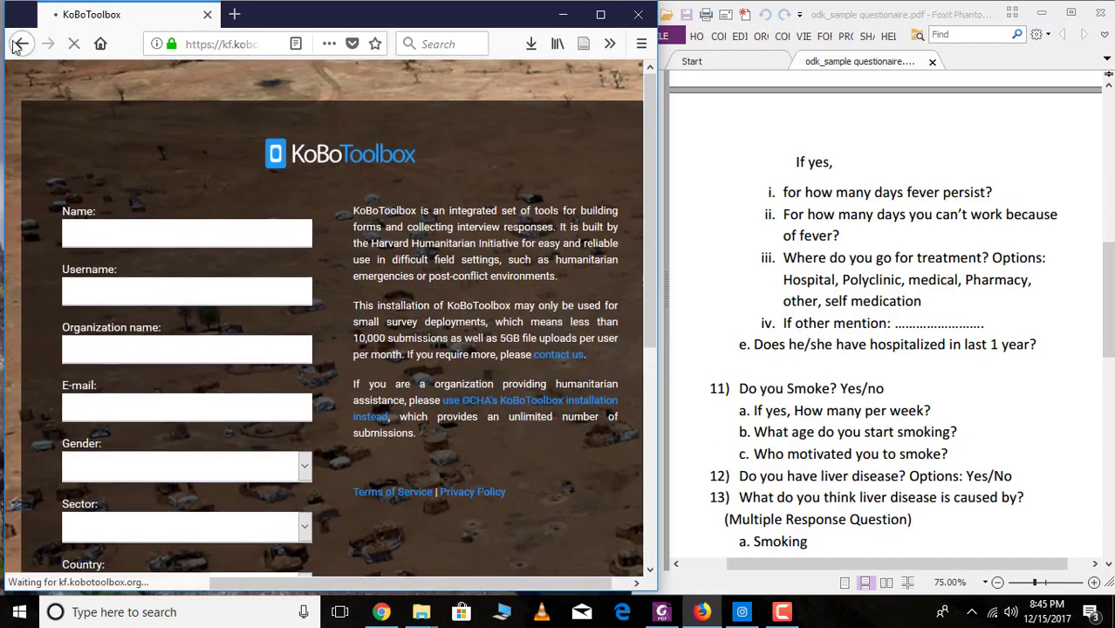
Step: Log in to KoBoToolbox with the saved account username and password
left_click(291, 225)
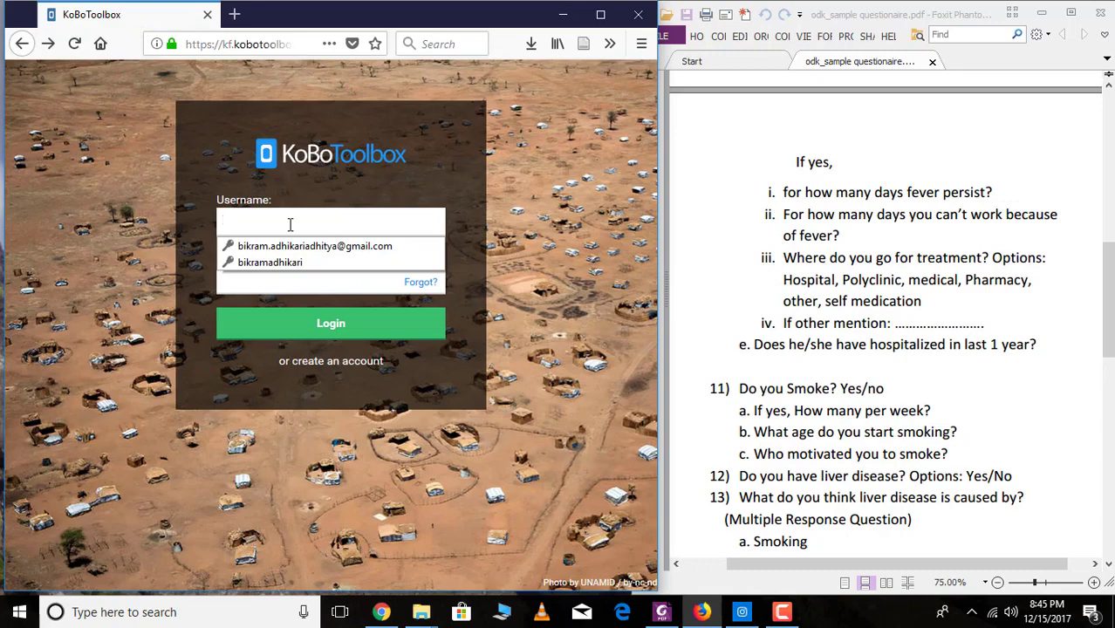
left_click(288, 262)
left_click(316, 323)
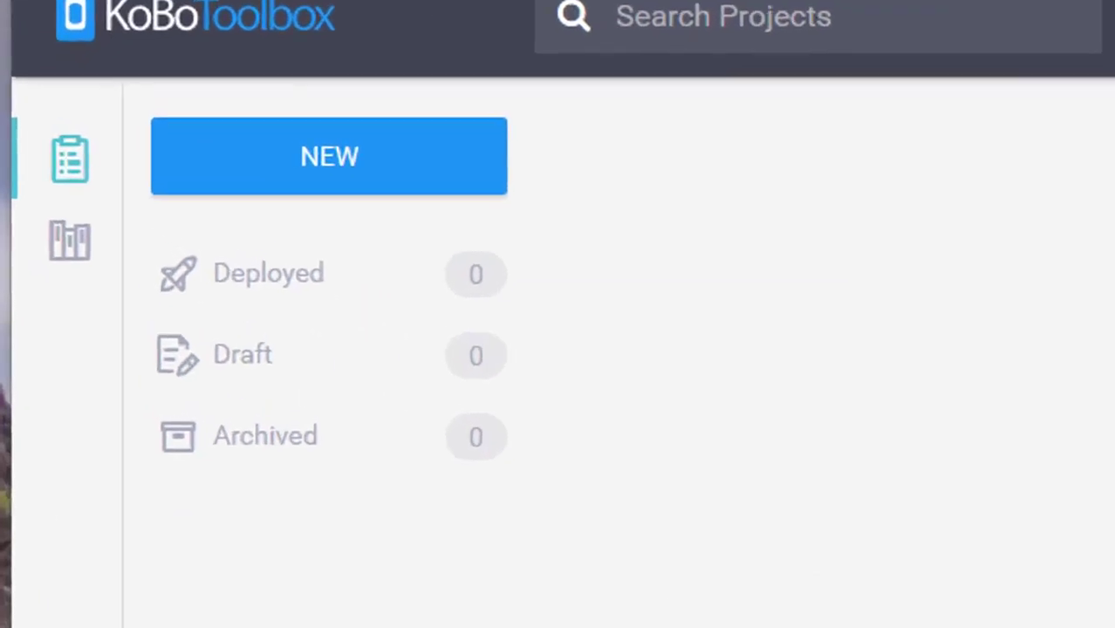
Step: Start a new project from scratch and name it "Sample Survey"
left_click(316, 173)
left_click(301, 274)
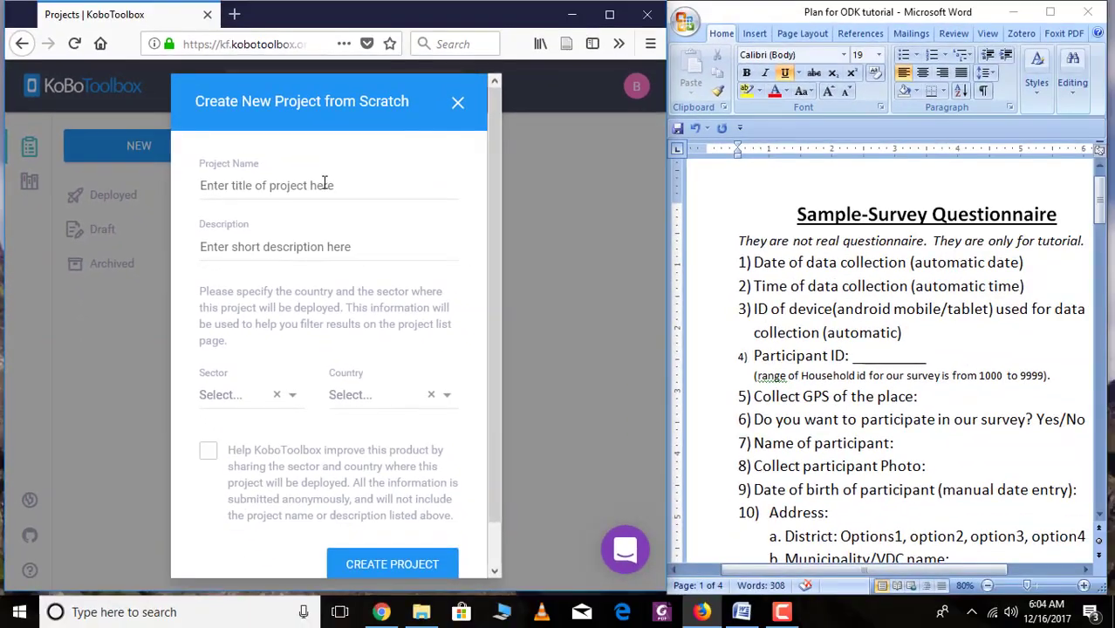
left_click(764, 247)
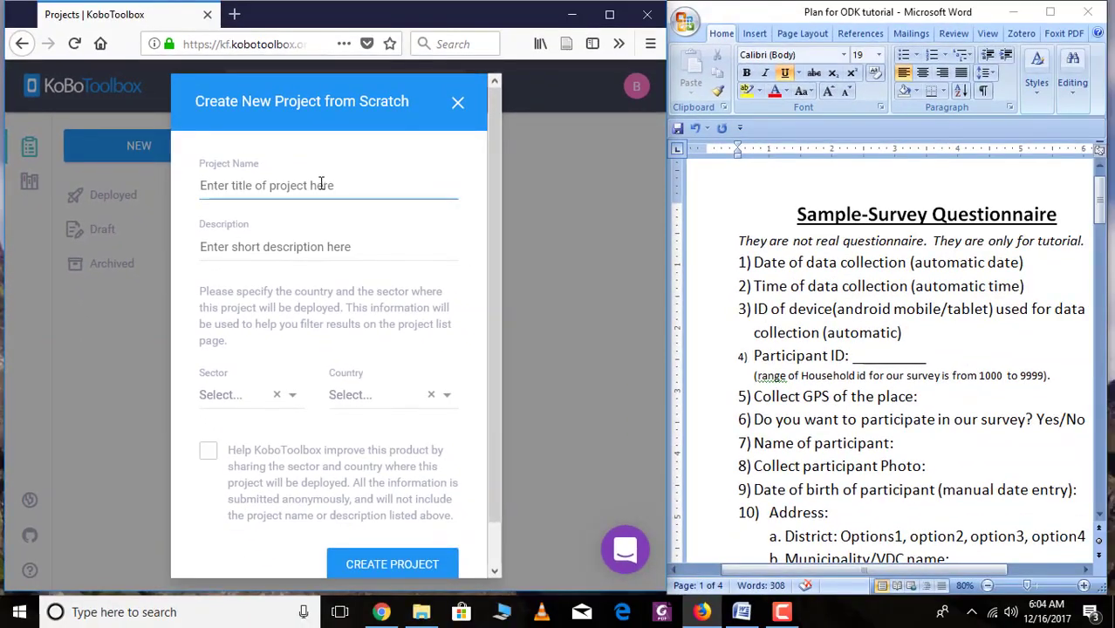
type("Sample Survey")
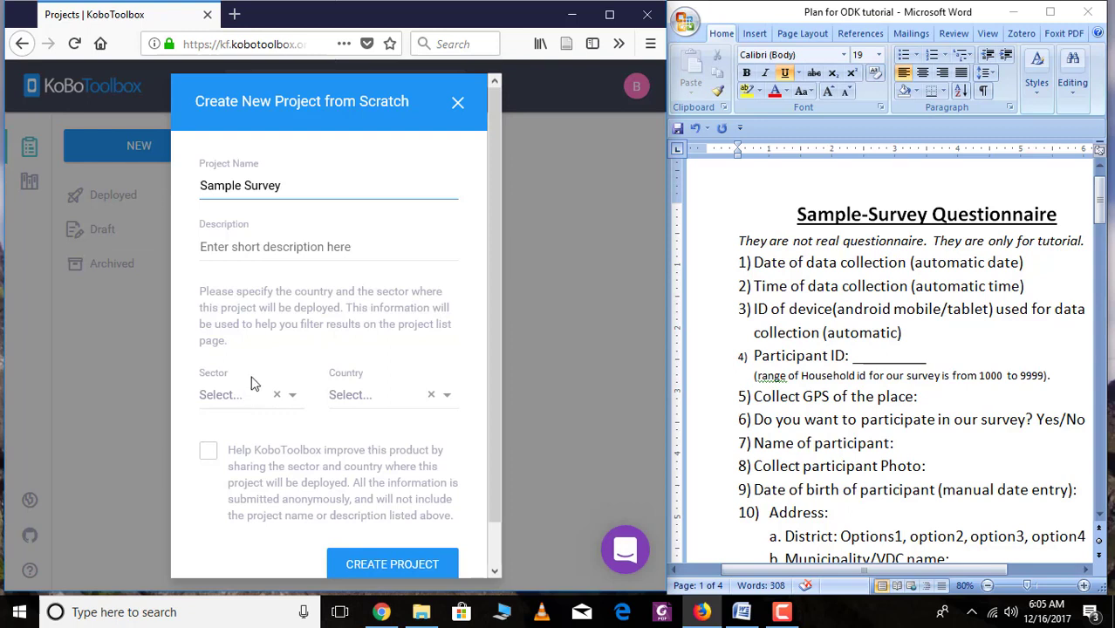
Step: Set the project's sector to Health Services / Public Health and its country to Nepal, and create the project
left_click(294, 397)
scroll(250, 471, "down", 3)
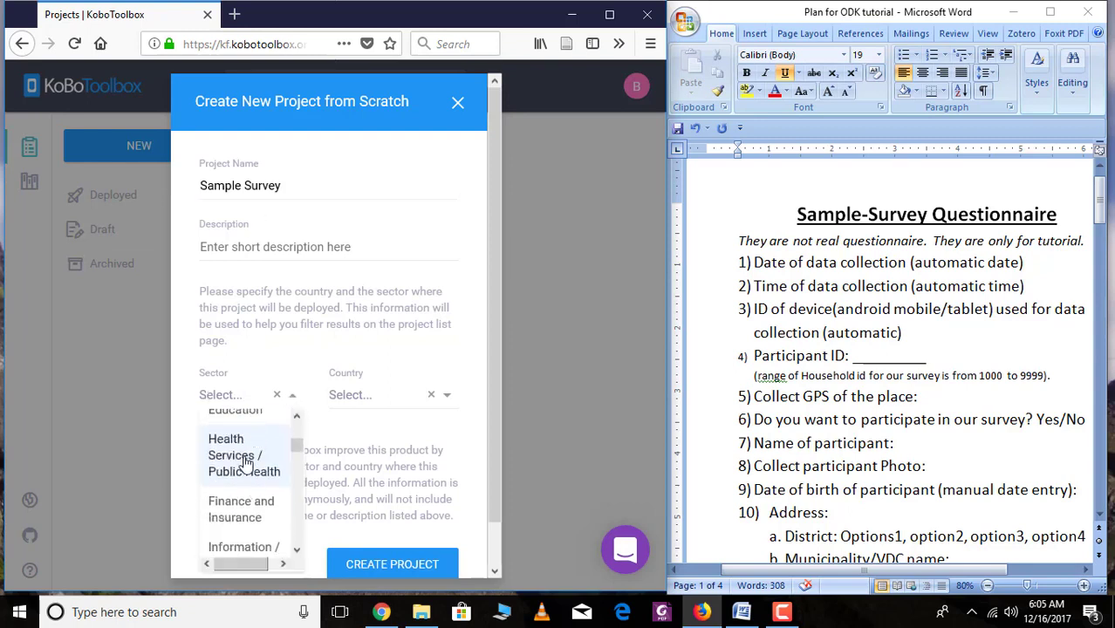
left_click(247, 462)
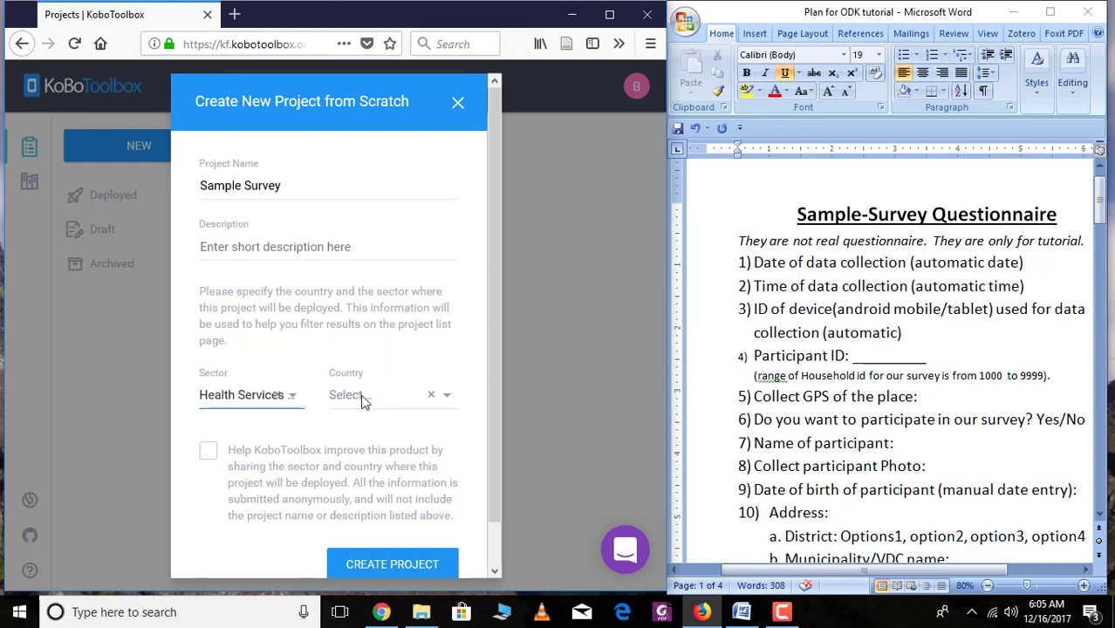
left_click(365, 402)
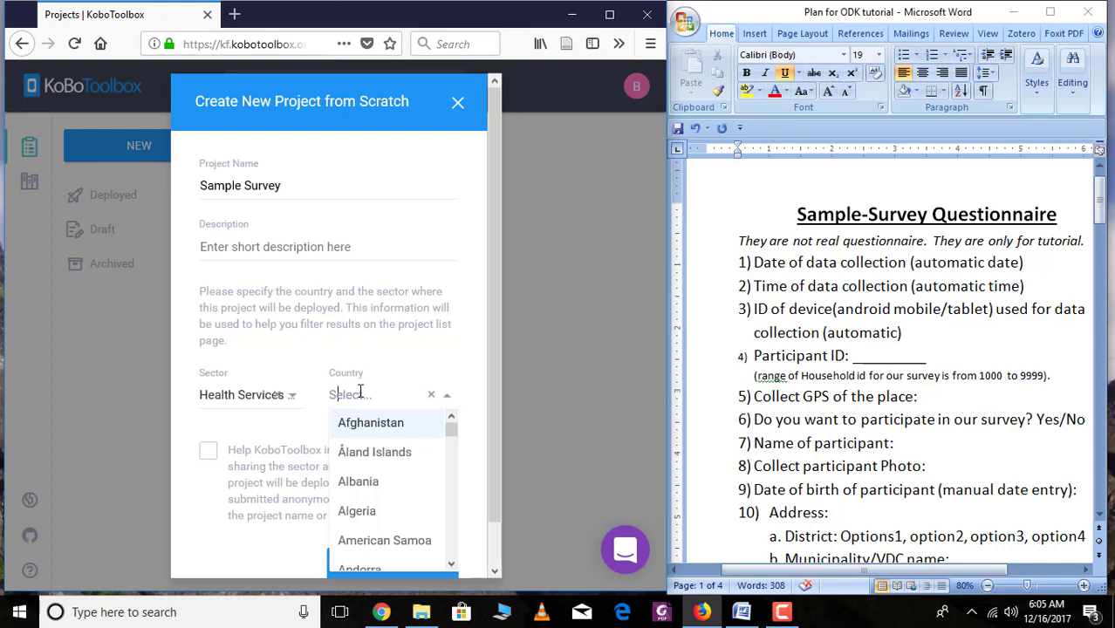
type("Nepal")
left_click(362, 424)
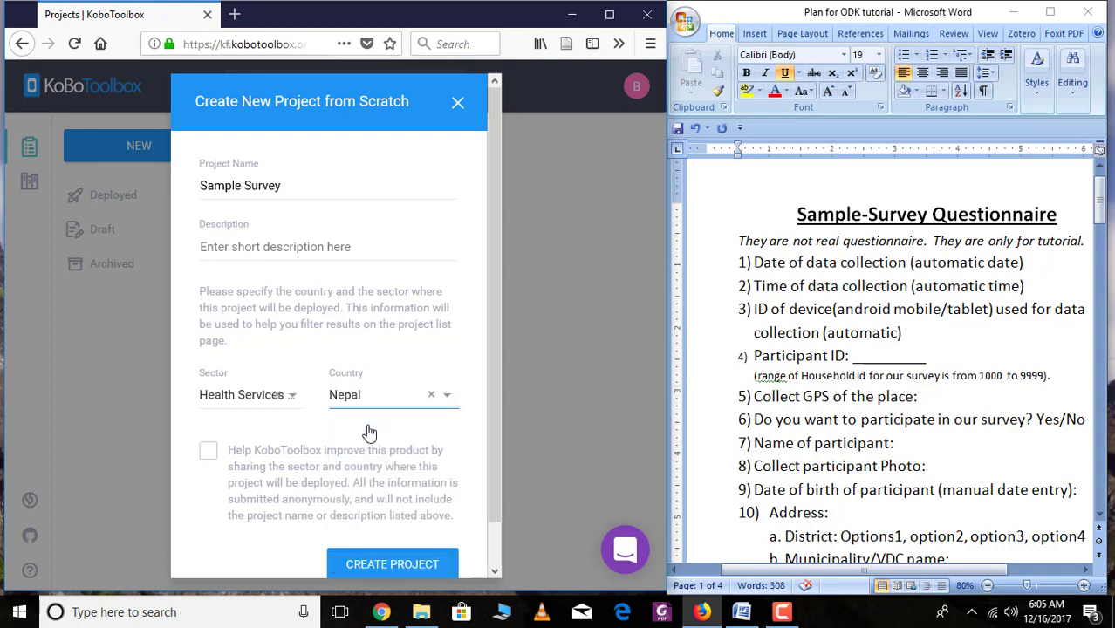
scroll(384, 559, "down", 1)
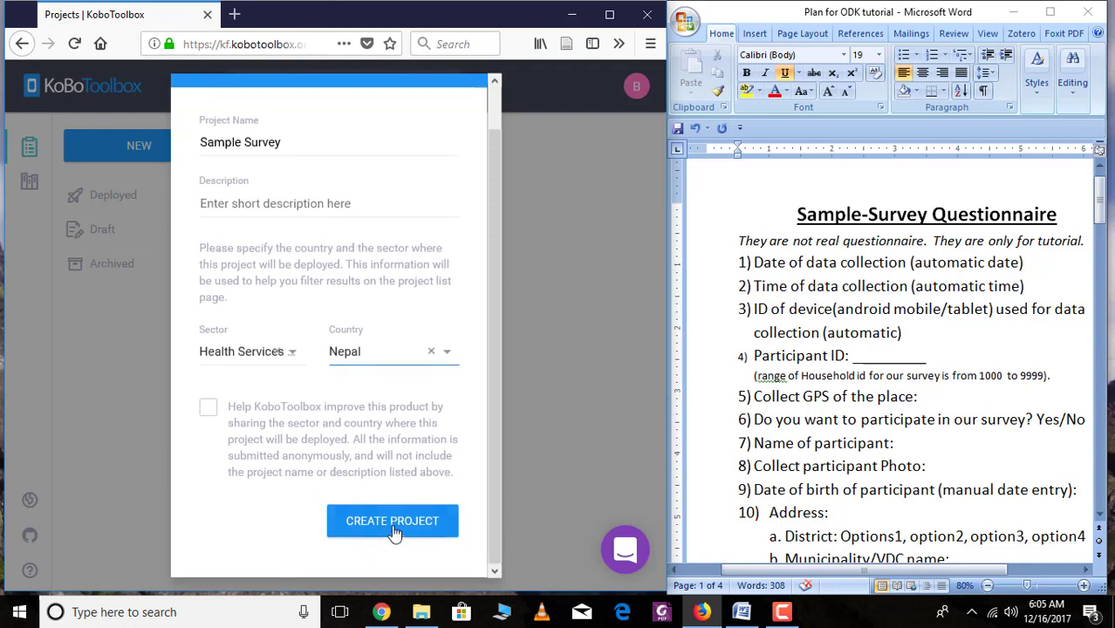
left_click(390, 526)
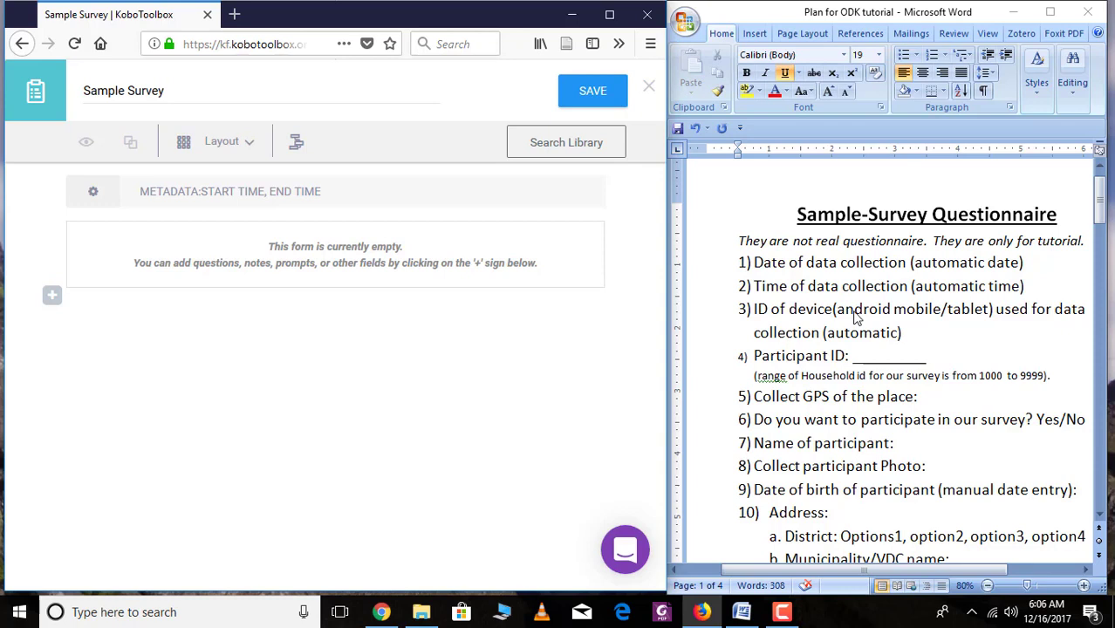
Step: Add today and device id to the metadata collected by the form
left_click(173, 193)
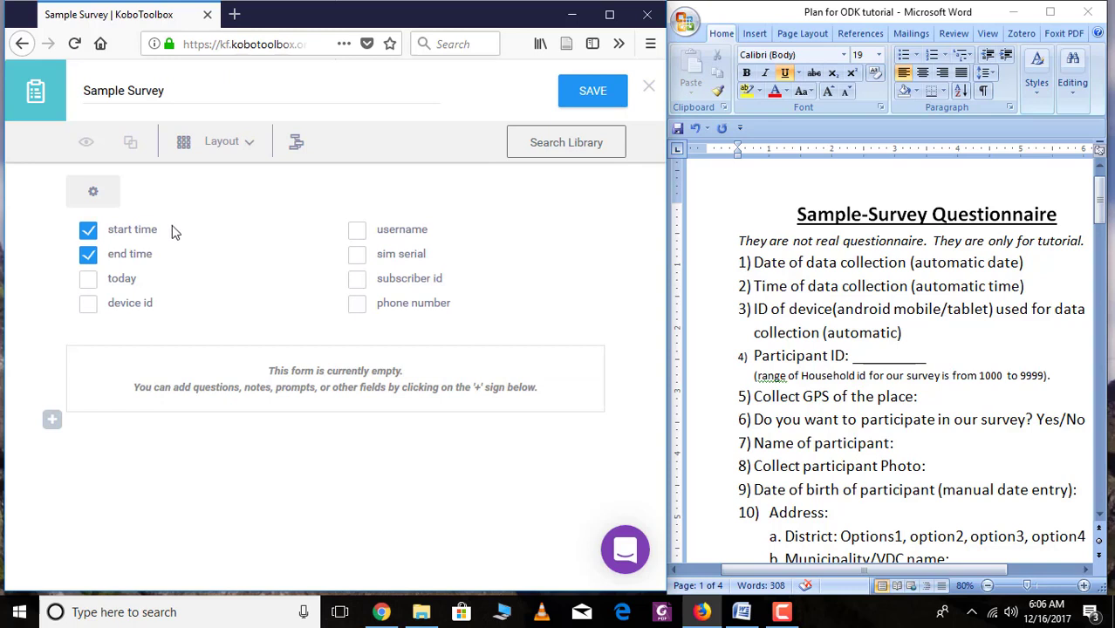
left_click(89, 280)
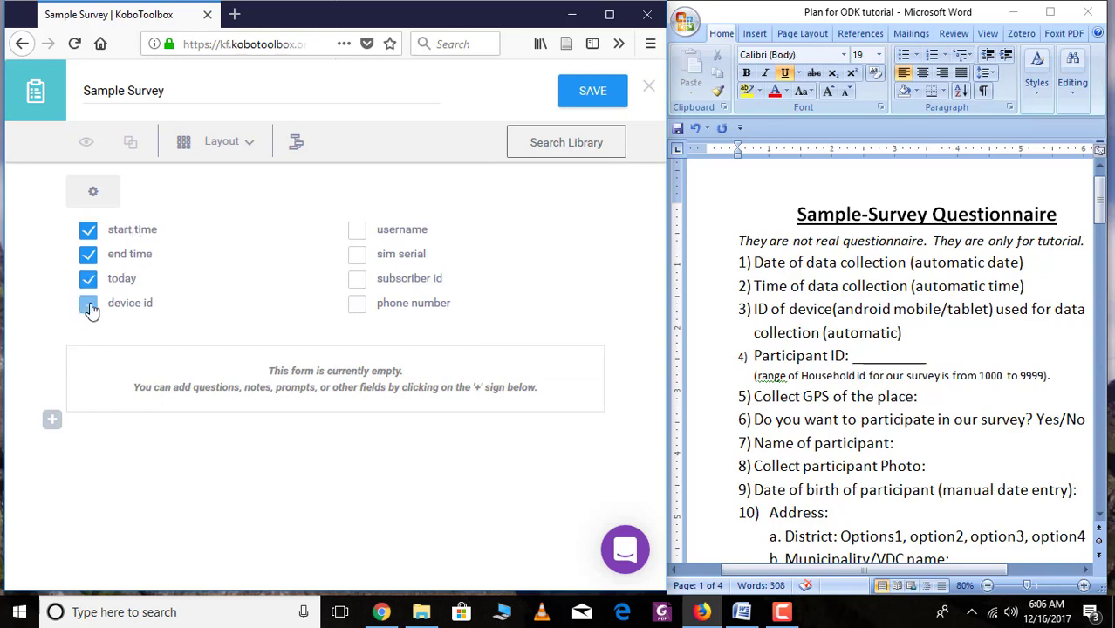
left_click(89, 305)
Step: Add a question labelled "Participant ID :" to the form with the Number response type
left_click(53, 423)
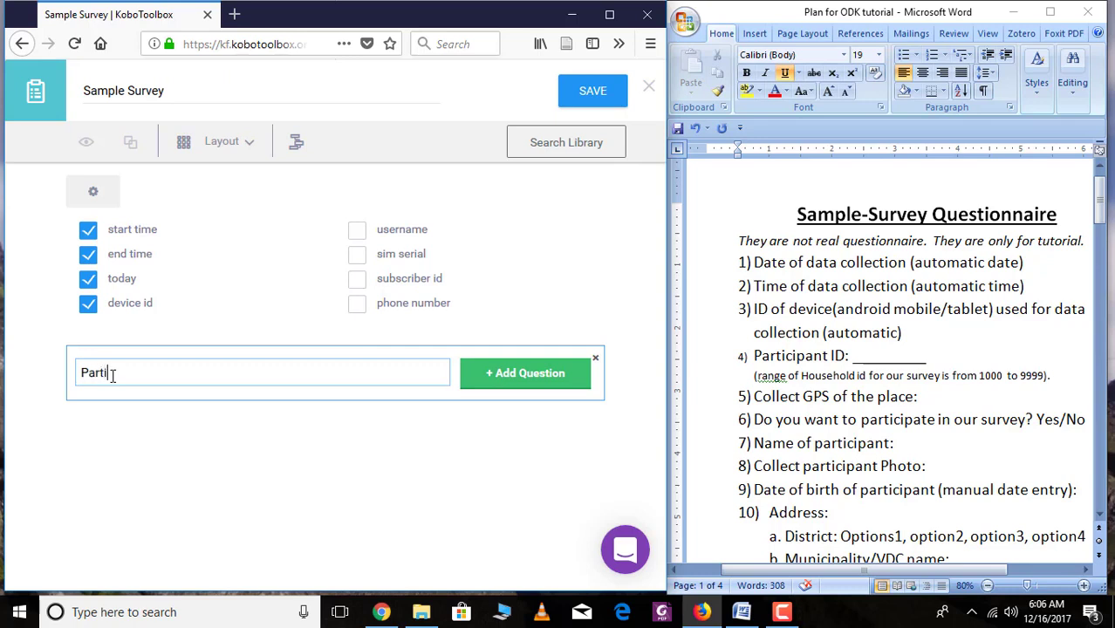
type("Participant ID :")
left_click(515, 383)
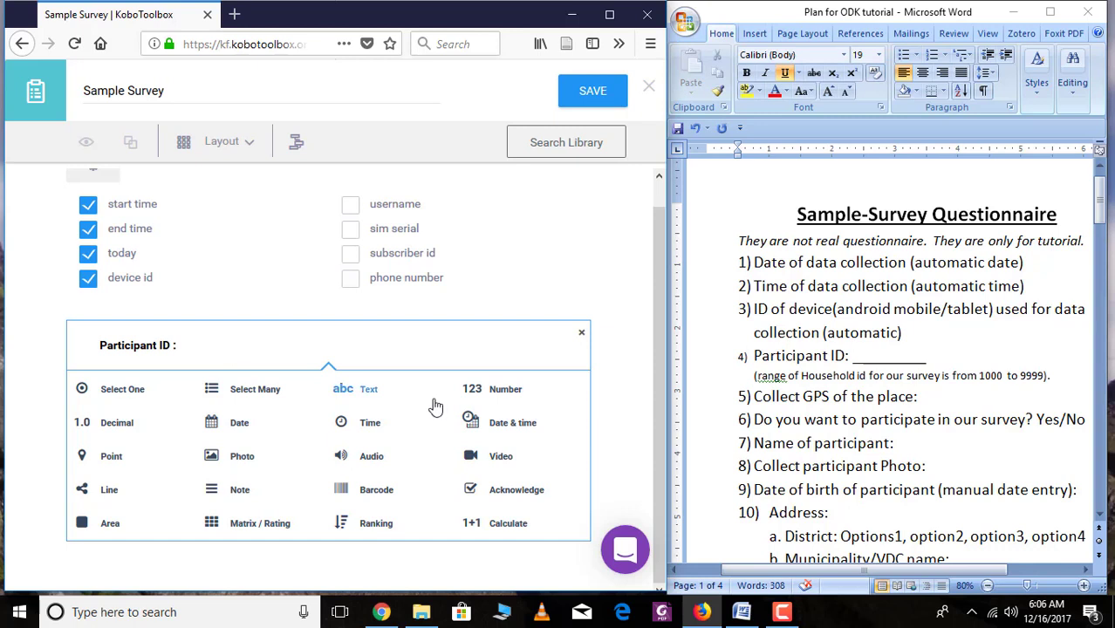
left_click(482, 404)
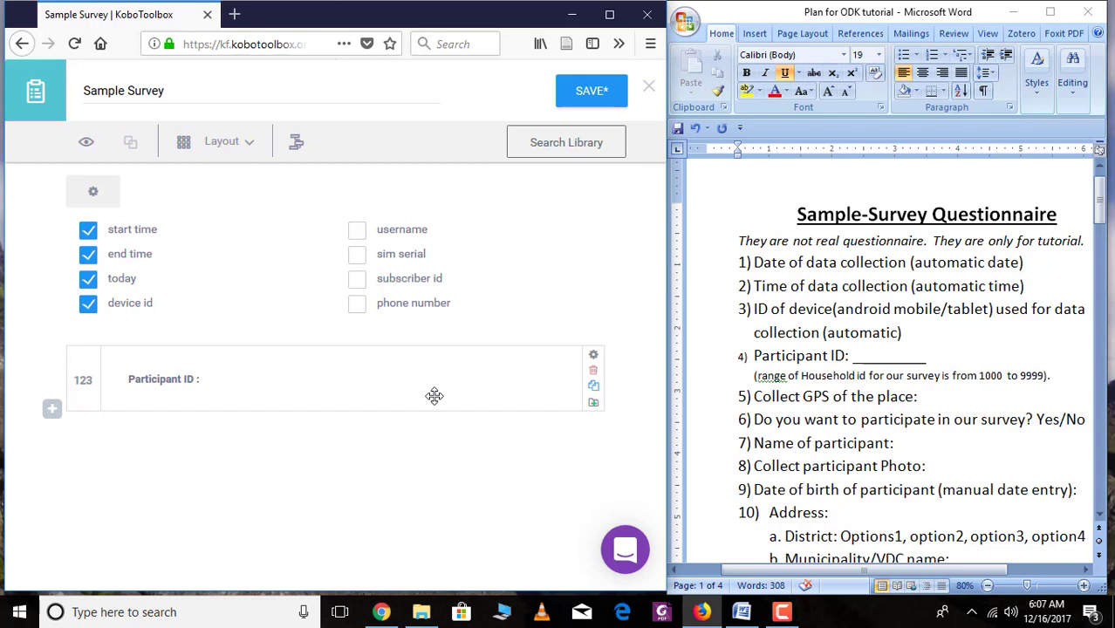
Step: Open the Participant ID question's settings and look over its question options, skip logic and validation criteria
left_click(594, 361)
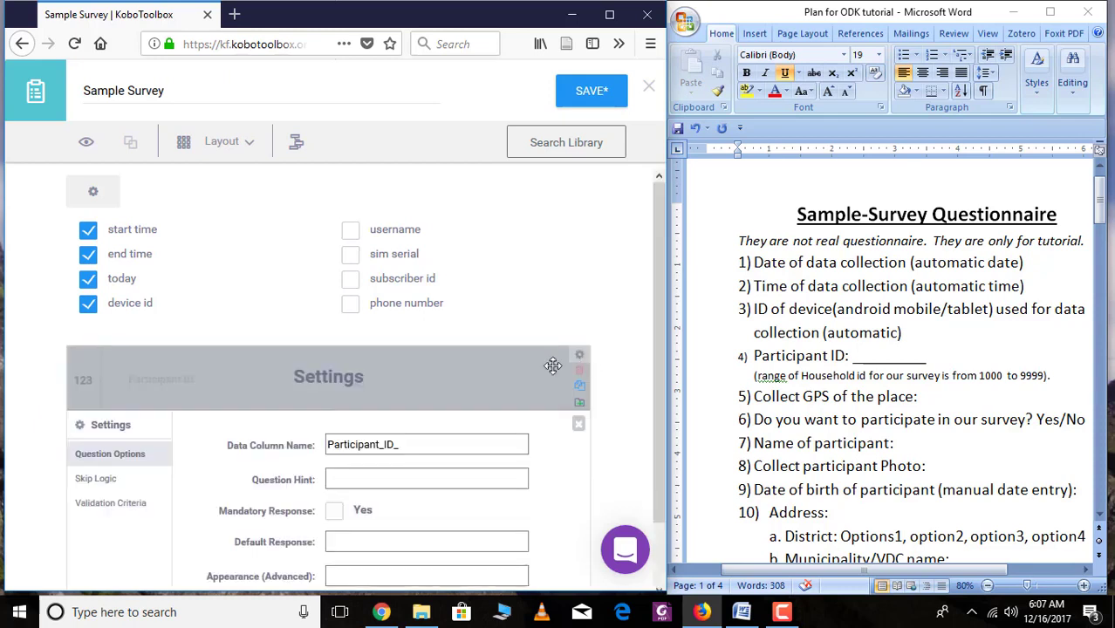
scroll(295, 428, "down", 1)
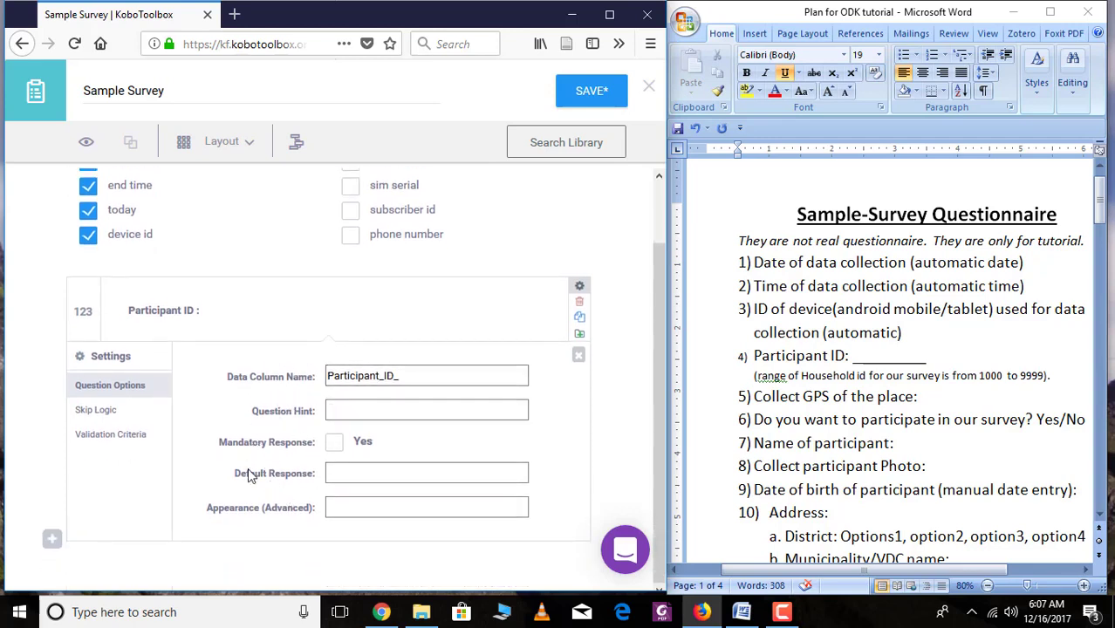
left_click(96, 410)
left_click(127, 502)
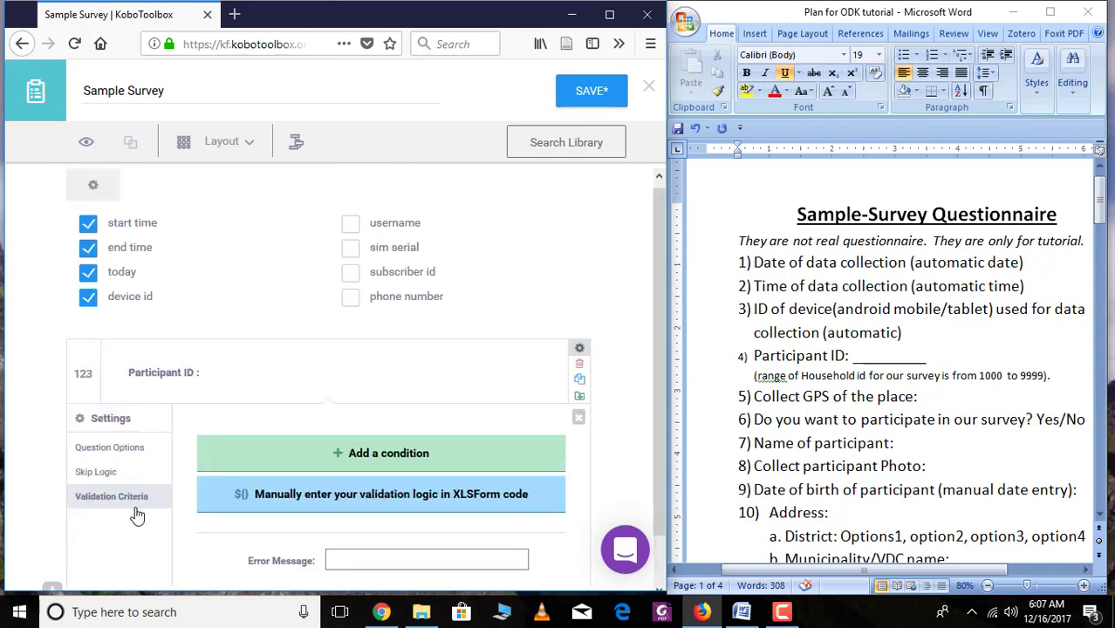
scroll(266, 447, "down", 1)
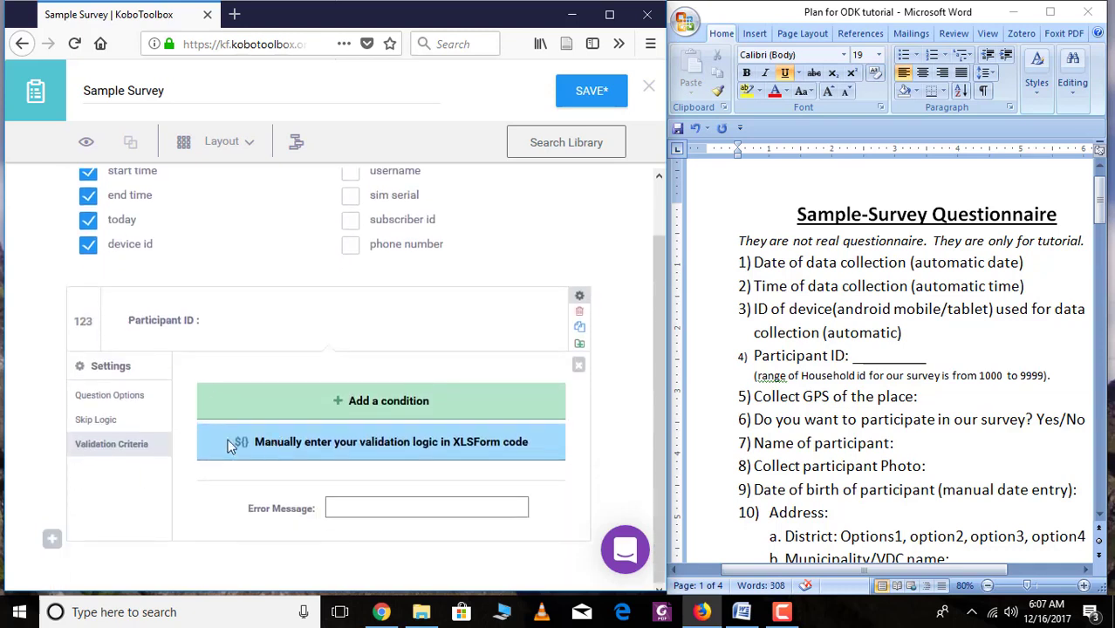
left_click(90, 397)
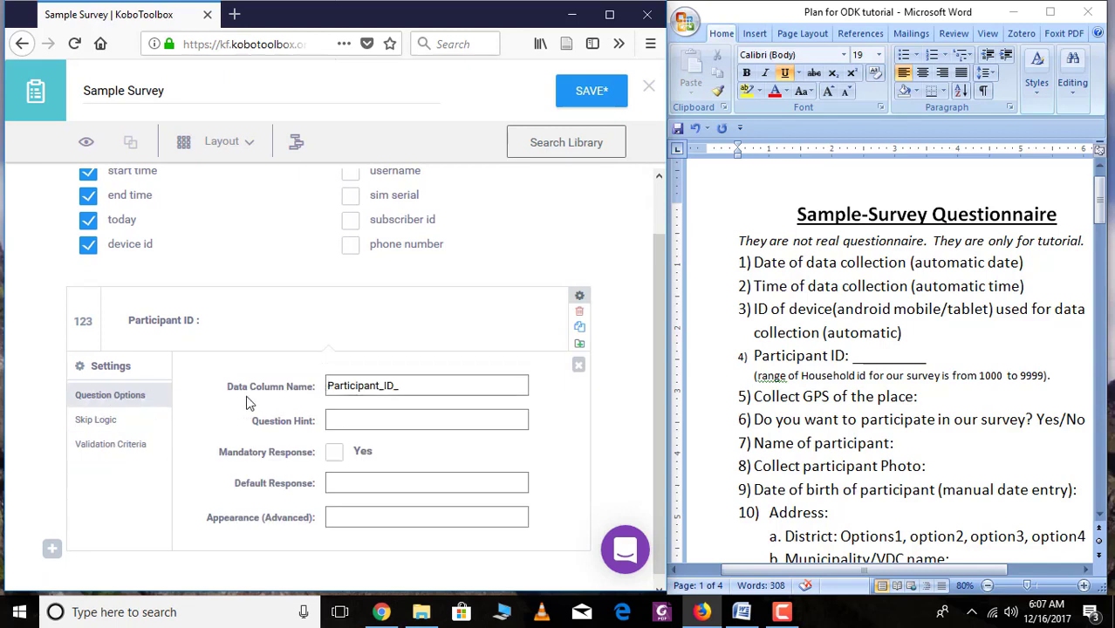
Step: Set the Participant ID question's data column name to Participant_id and make its response mandatory
left_click(413, 387)
key("BackSpace")
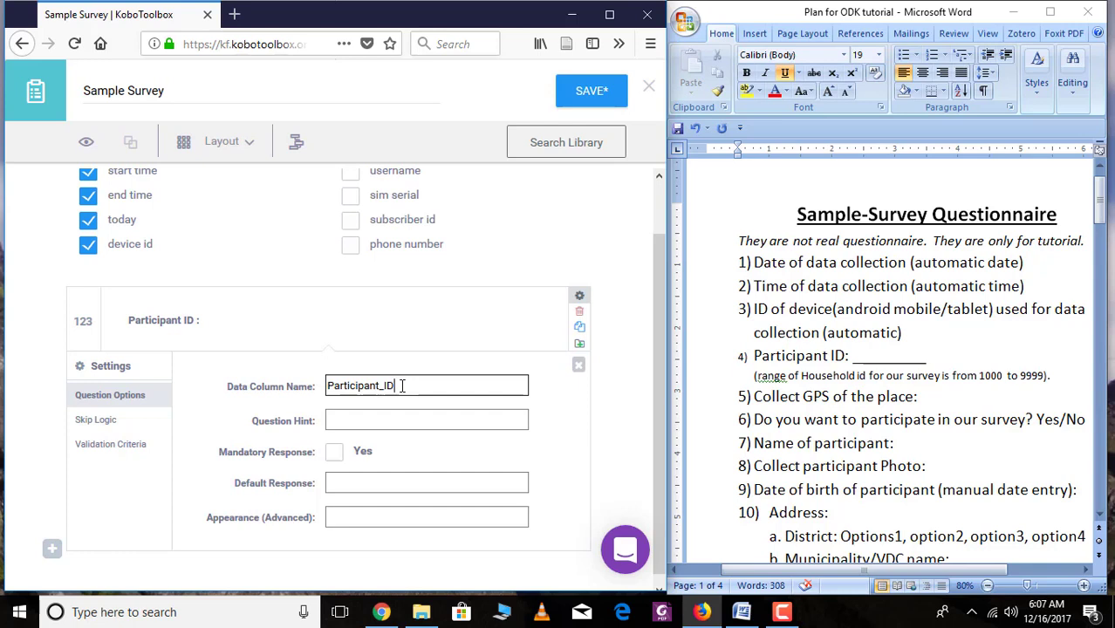
key("BackSpace")
key("BackSpace")
left_click(368, 412)
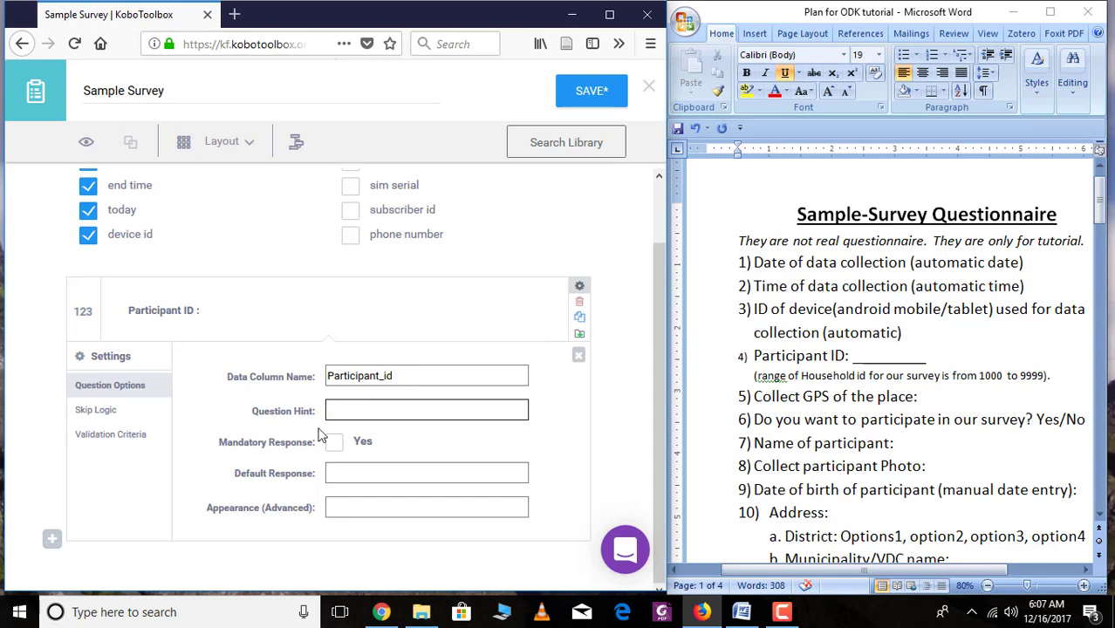
left_click(333, 444)
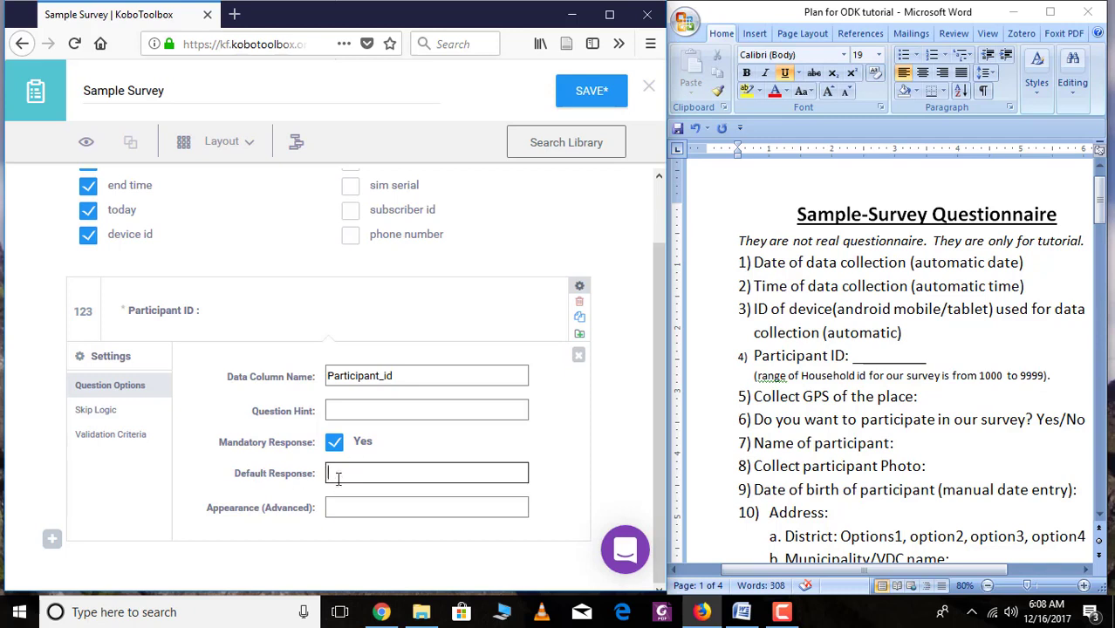
key("Tab")
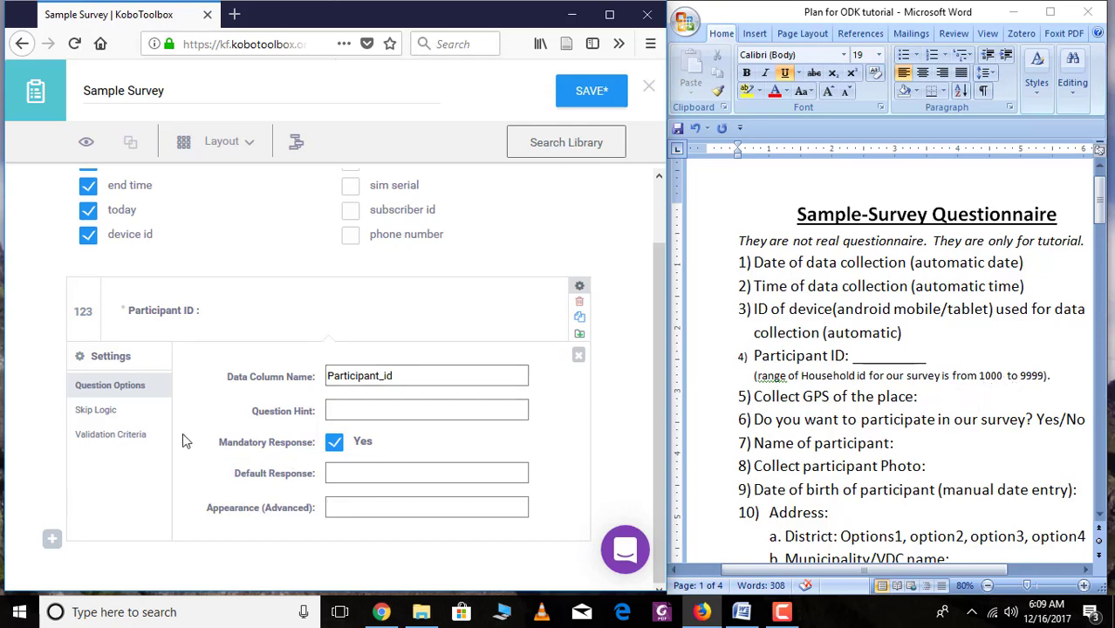
Step: Add a validation condition requiring the Participant ID response to be greater than or equal to 1000
left_click(110, 435)
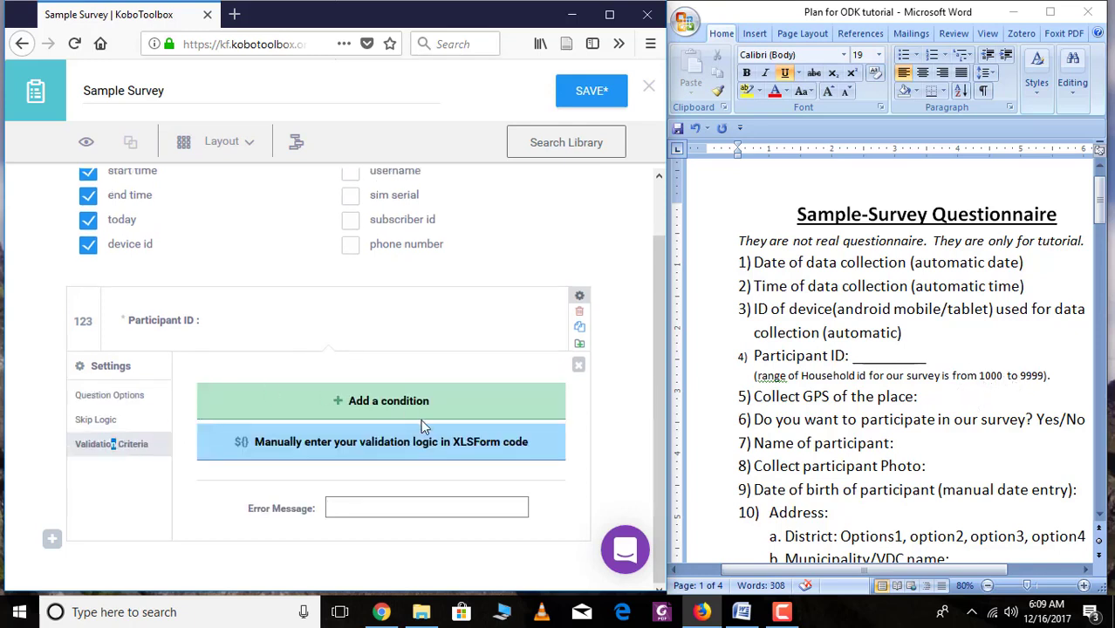
left_click(344, 401)
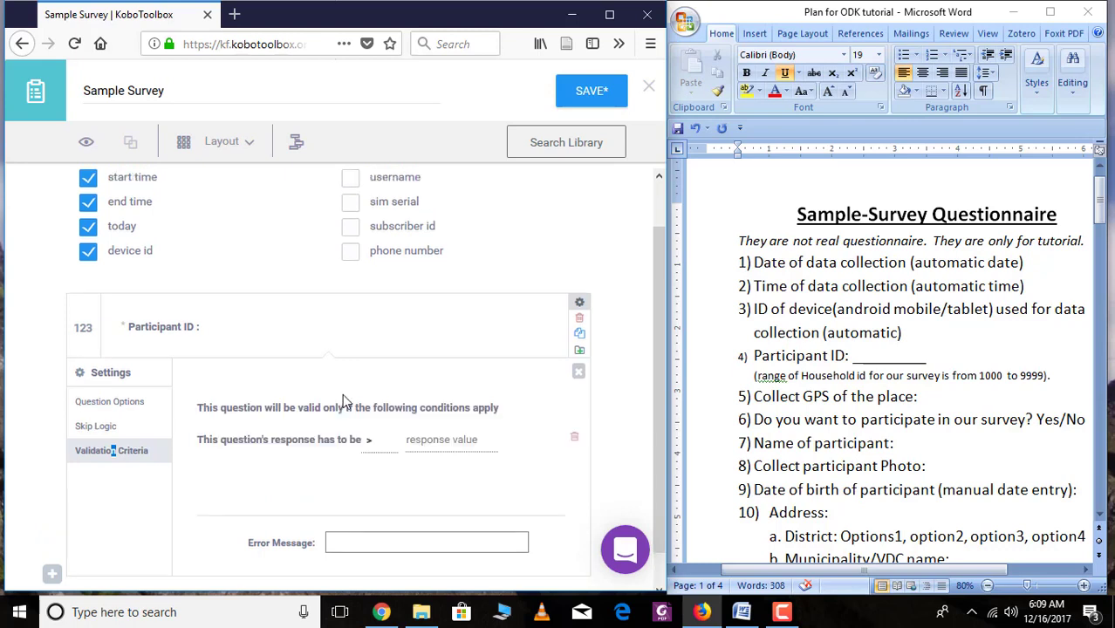
left_click(375, 449)
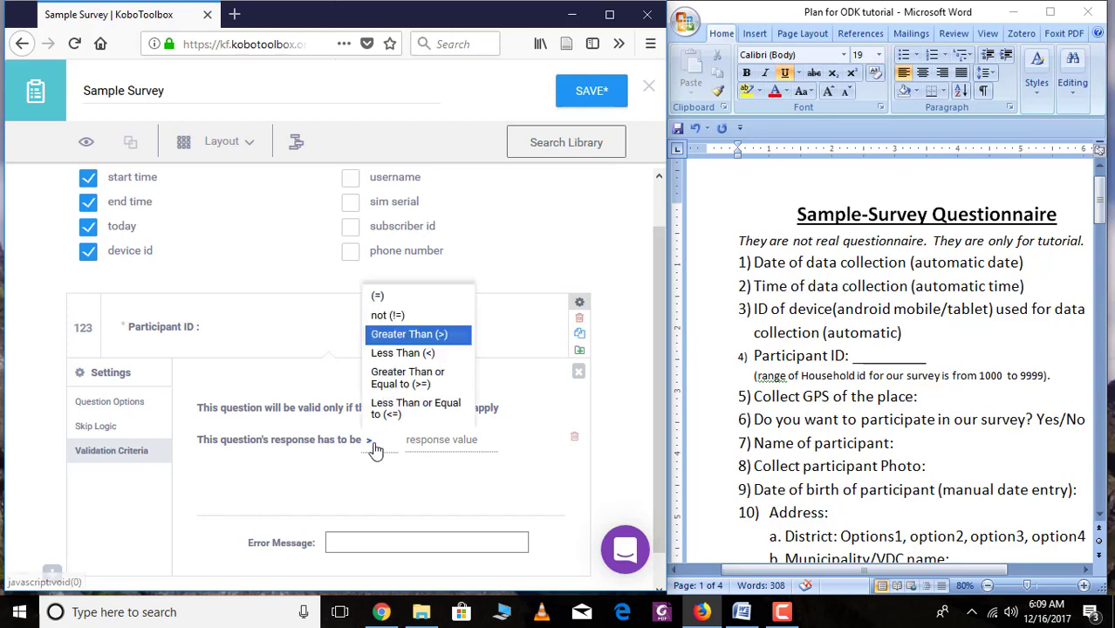
left_click(397, 384)
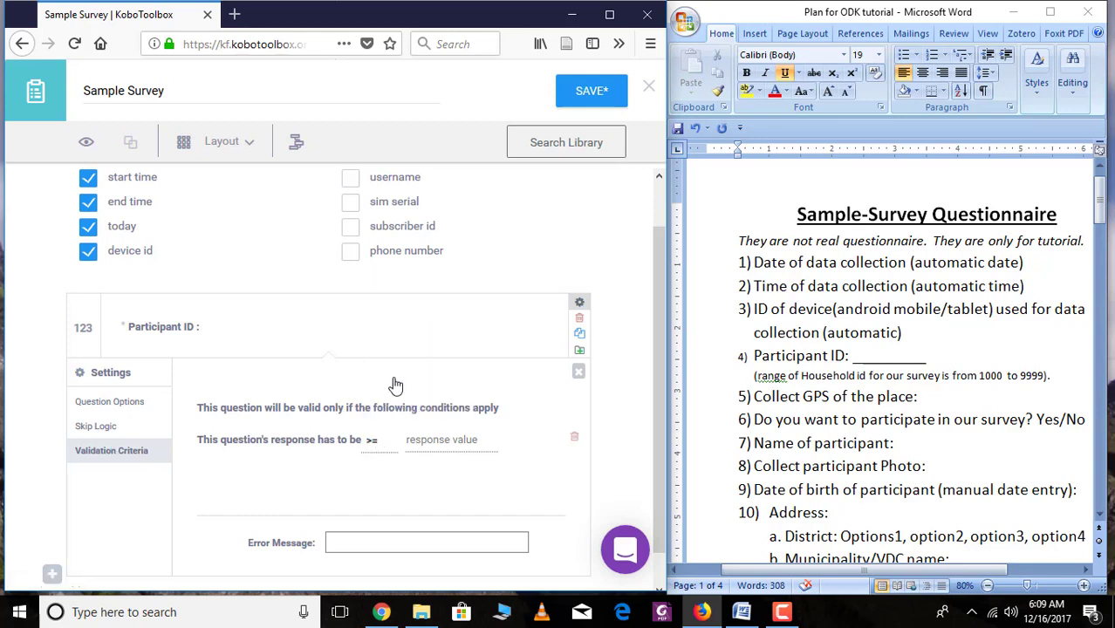
left_click(424, 433)
type("1000")
left_click(349, 499)
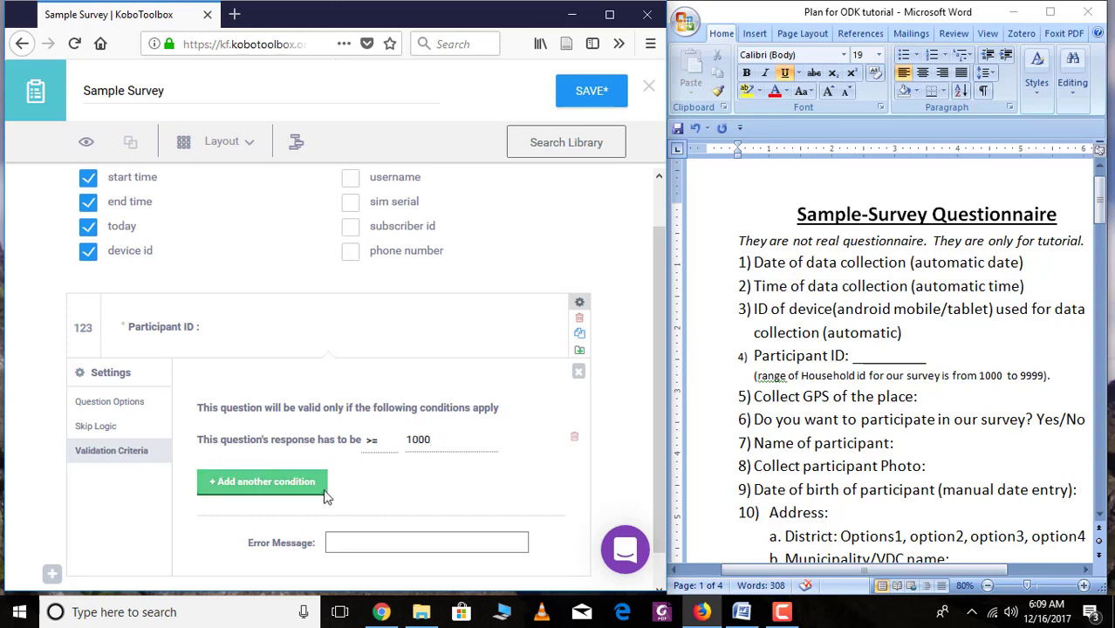
Step: Add a second validation condition requiring the Participant ID response to be less than or equal to 9999
left_click(286, 486)
left_click(375, 475)
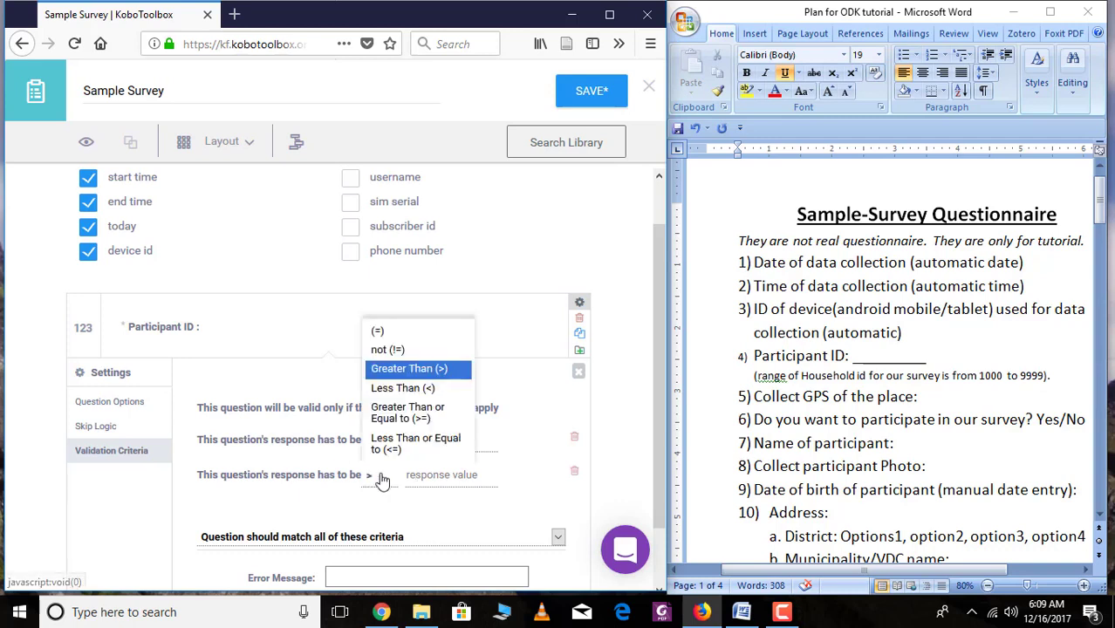
left_click(397, 452)
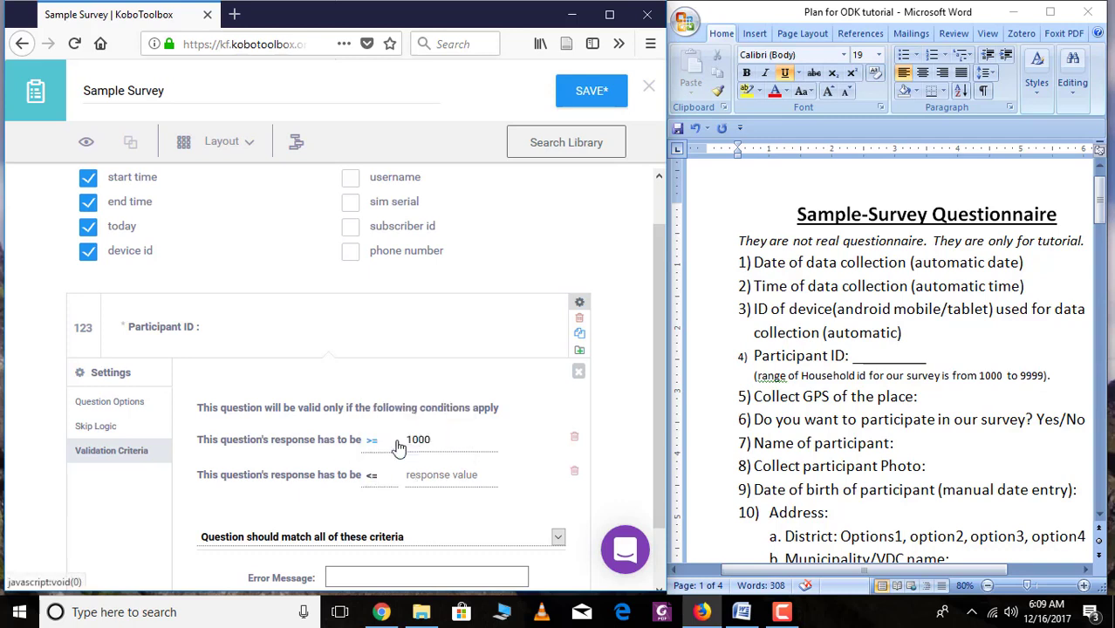
left_click(426, 475)
type("99")
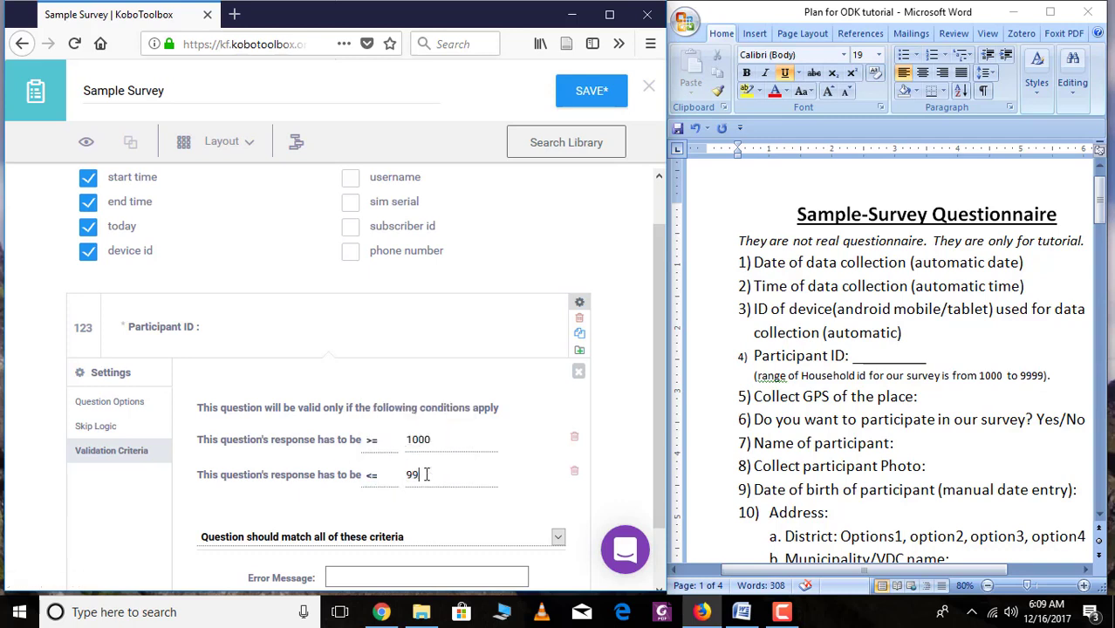
type("99")
Step: Set the validation error message to "enter participant id from 1000 to 9999" and close the Participant ID question's settings
scroll(371, 480, "down", 1)
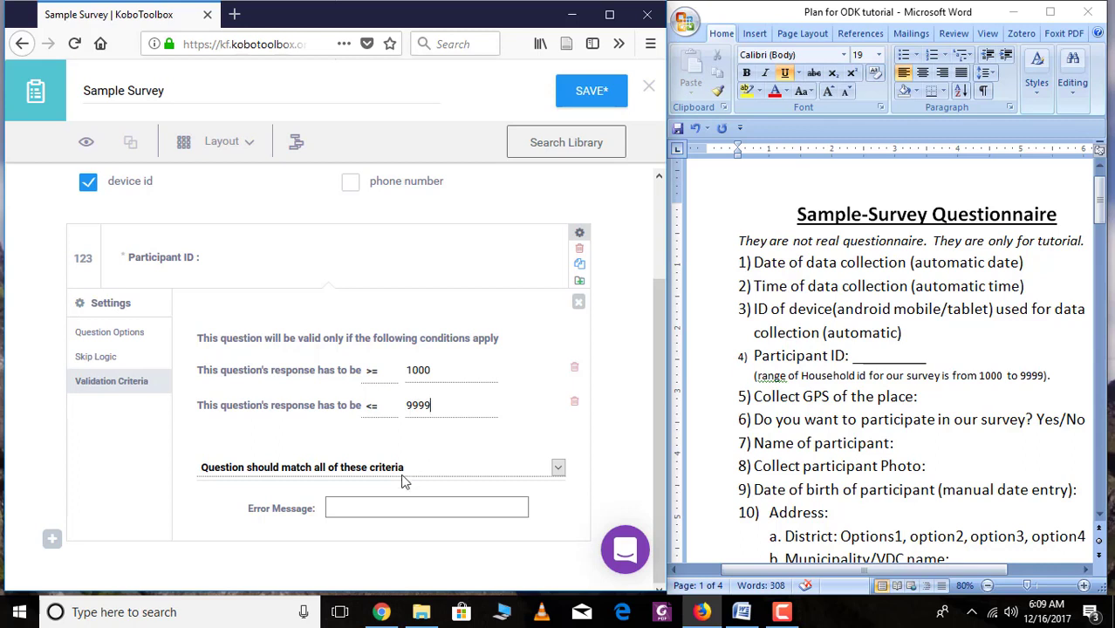
left_click(392, 501)
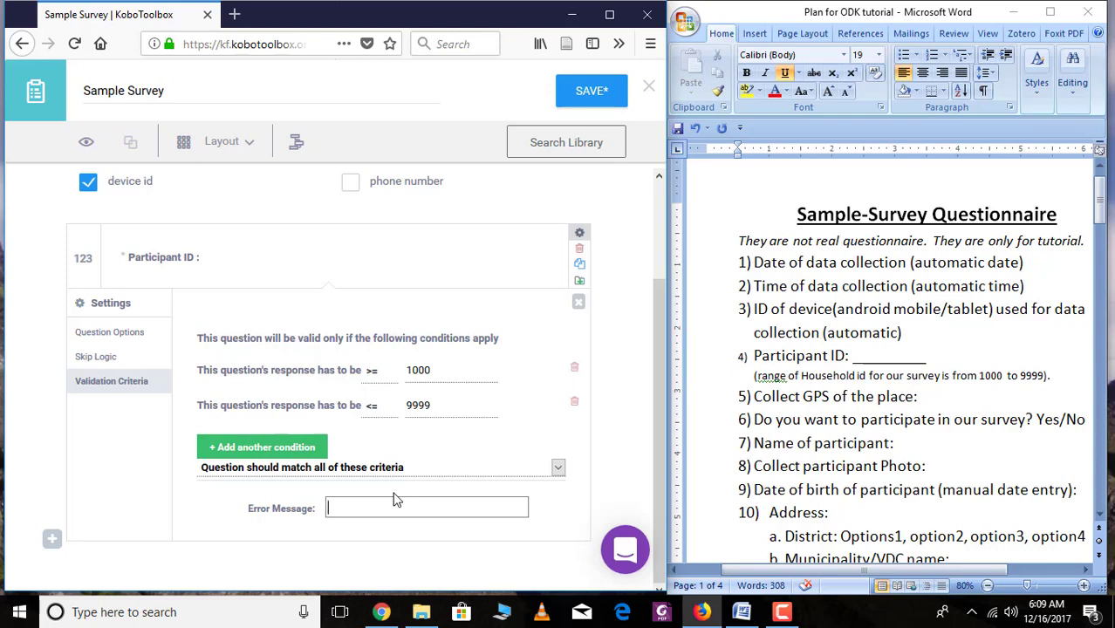
type("enter participa")
type("nt id from 1000 to")
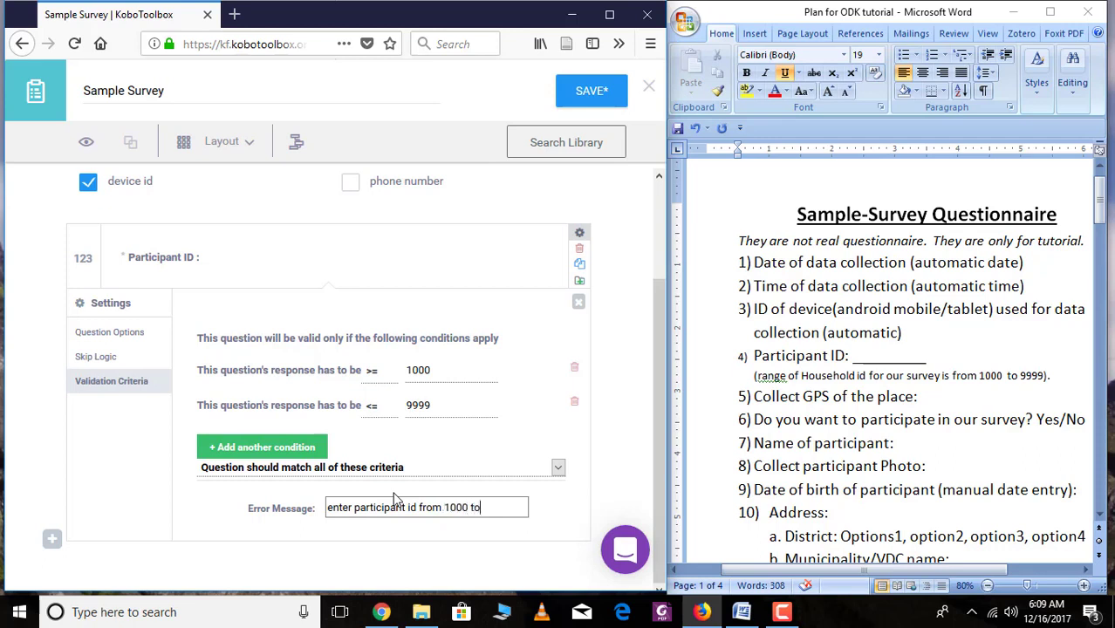
type(" 9999")
left_click(579, 302)
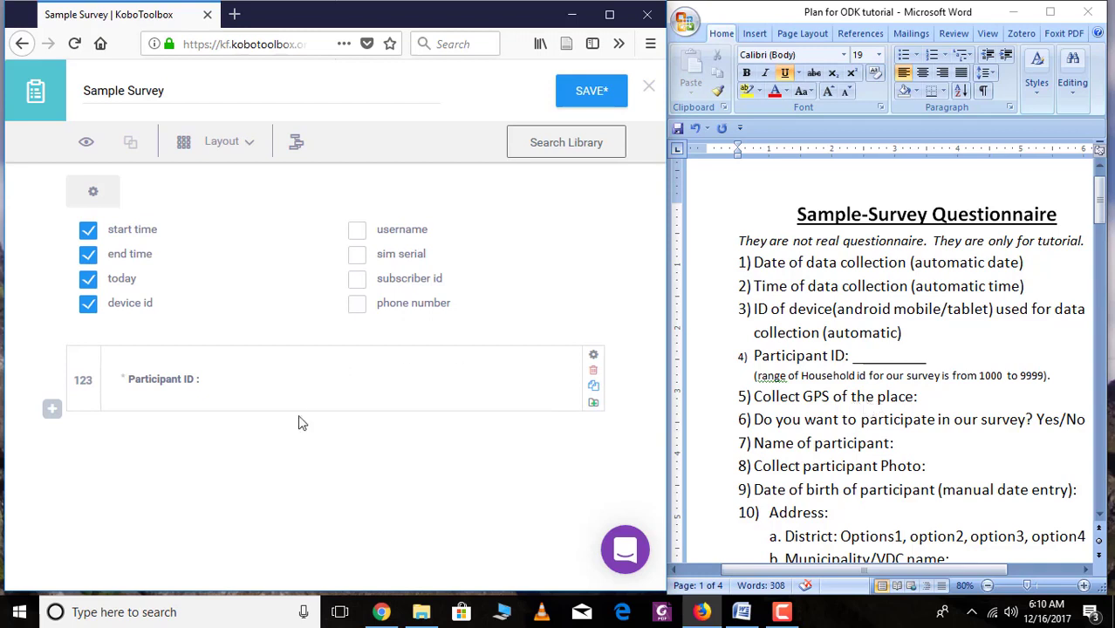
Step: Add a question labelled "Collect GPS of the place" below Participant ID with the Point response type
left_click(52, 409)
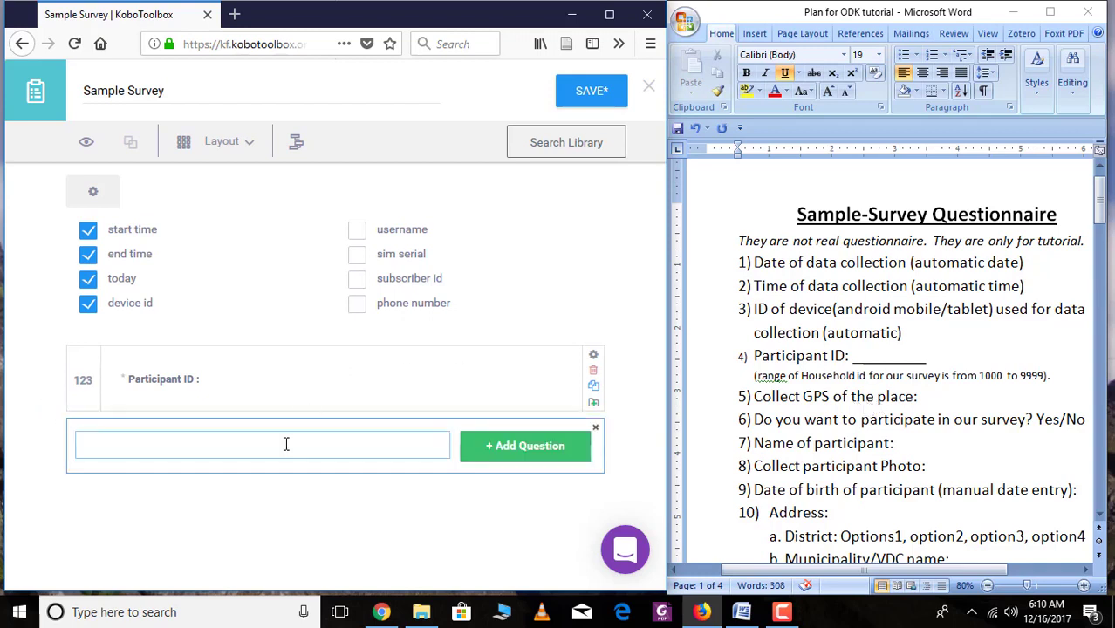
type("Collect GPS of the pla")
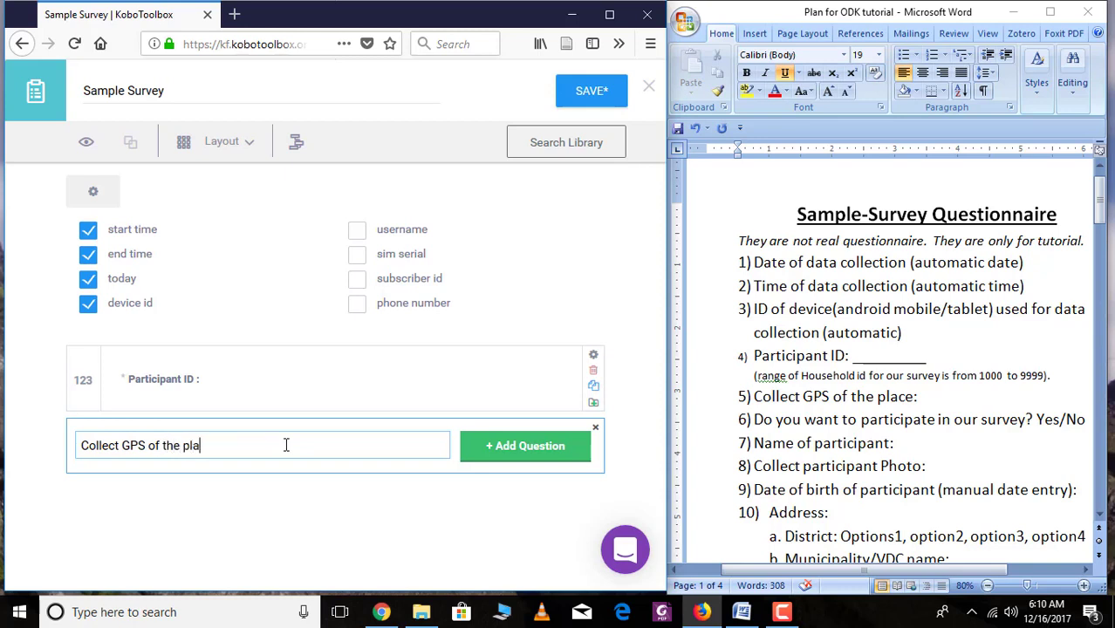
type("ce")
left_click(494, 448)
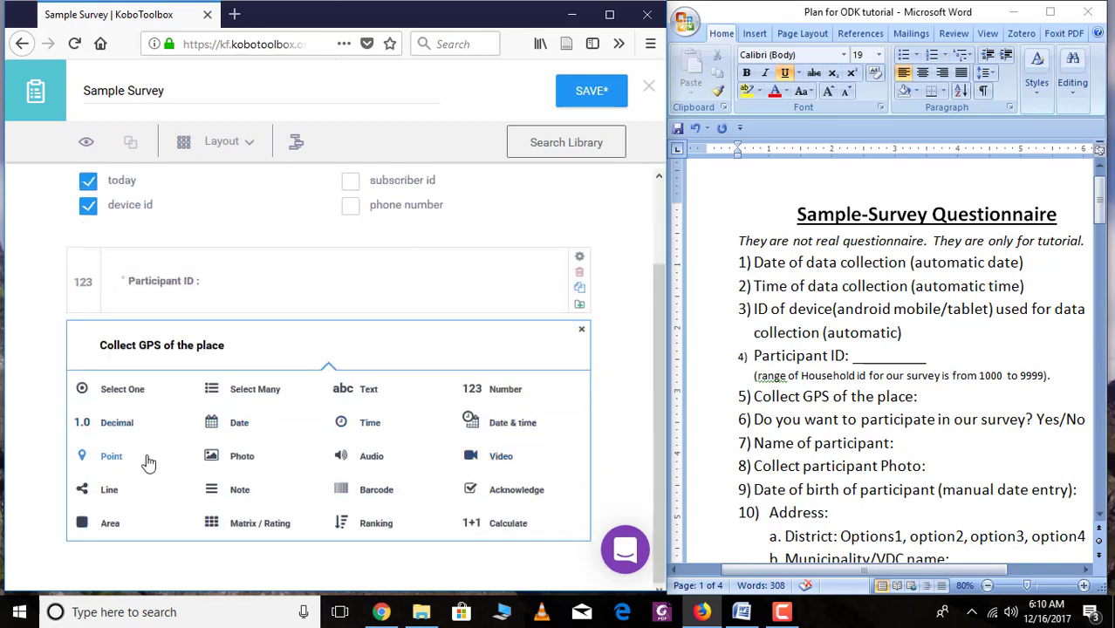
left_click(115, 460)
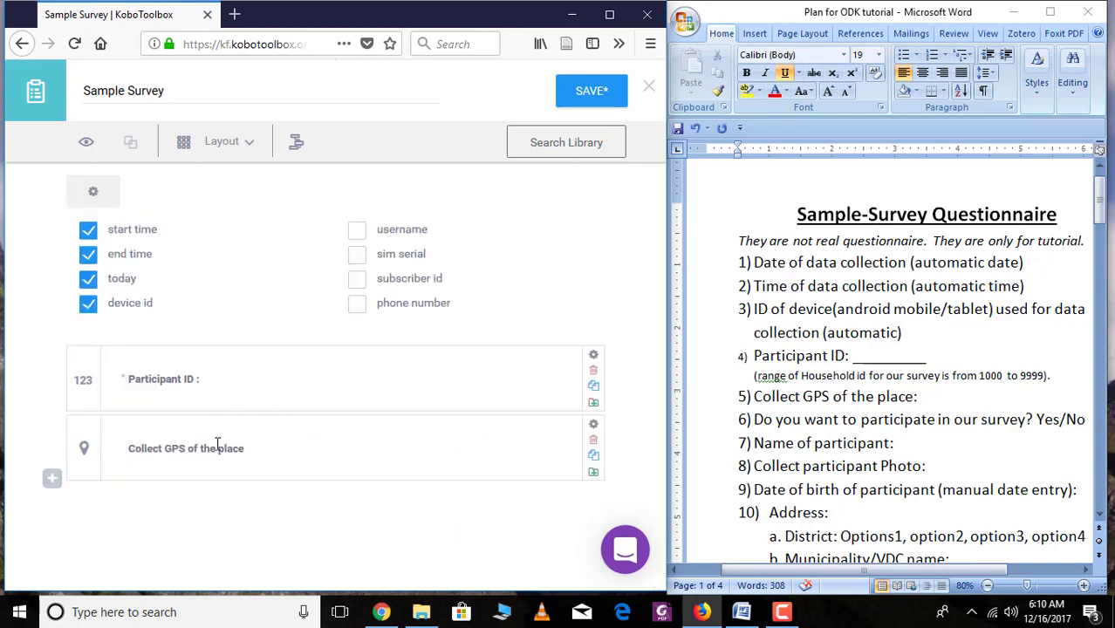
Step: Set the GPS question's data column name to GPS, leave its response optional, and close its settings
left_click(593, 431)
double_click(428, 426)
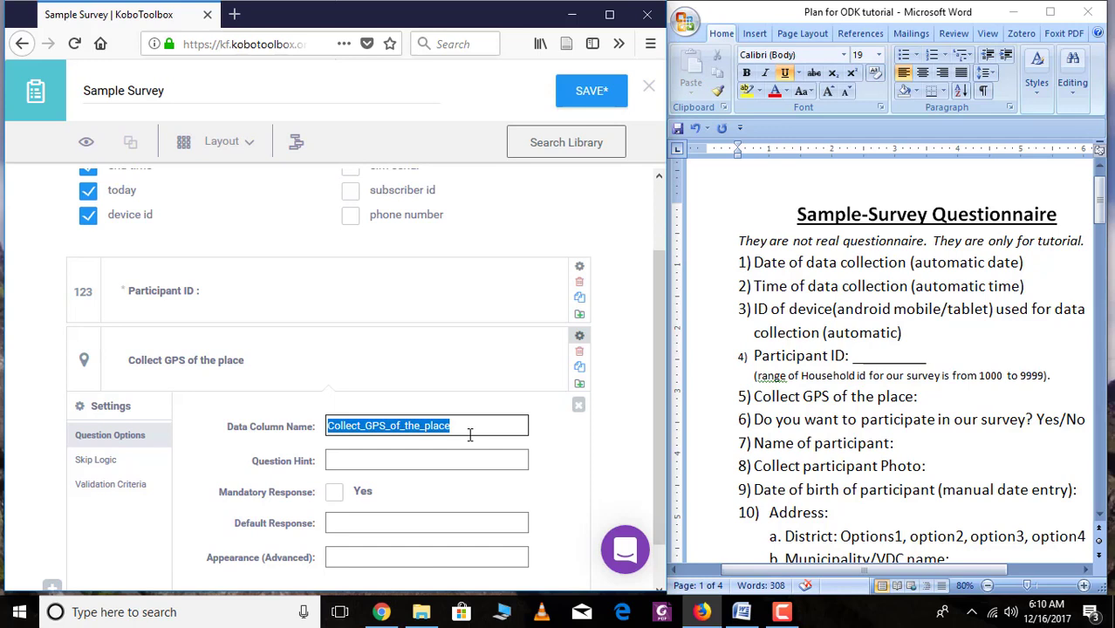
type("GPS")
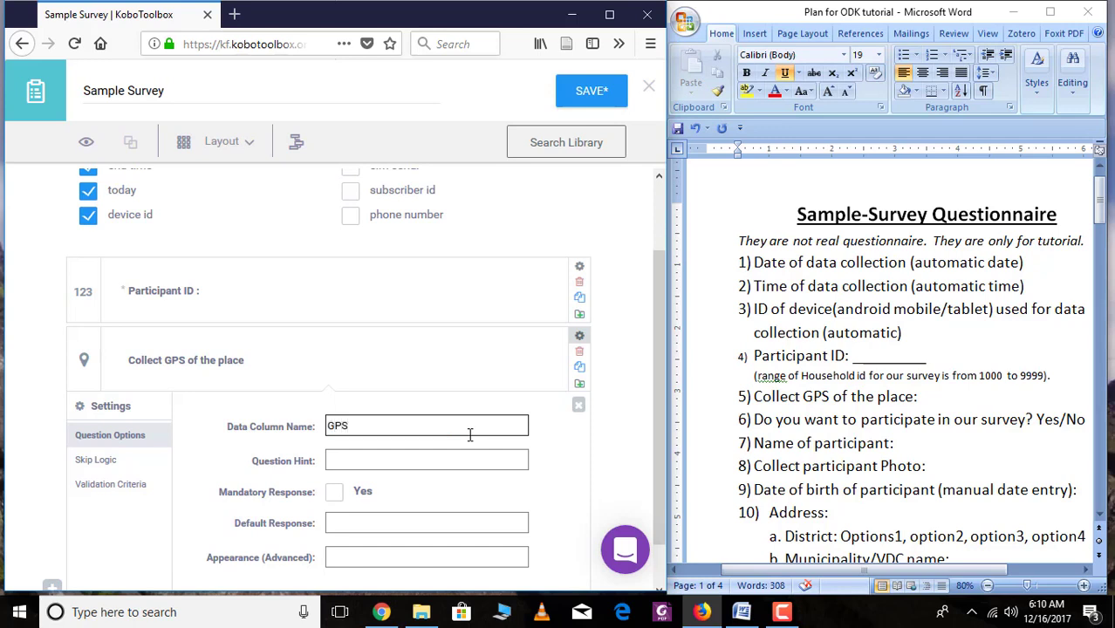
left_click(377, 452)
scroll(374, 437, "down", 1)
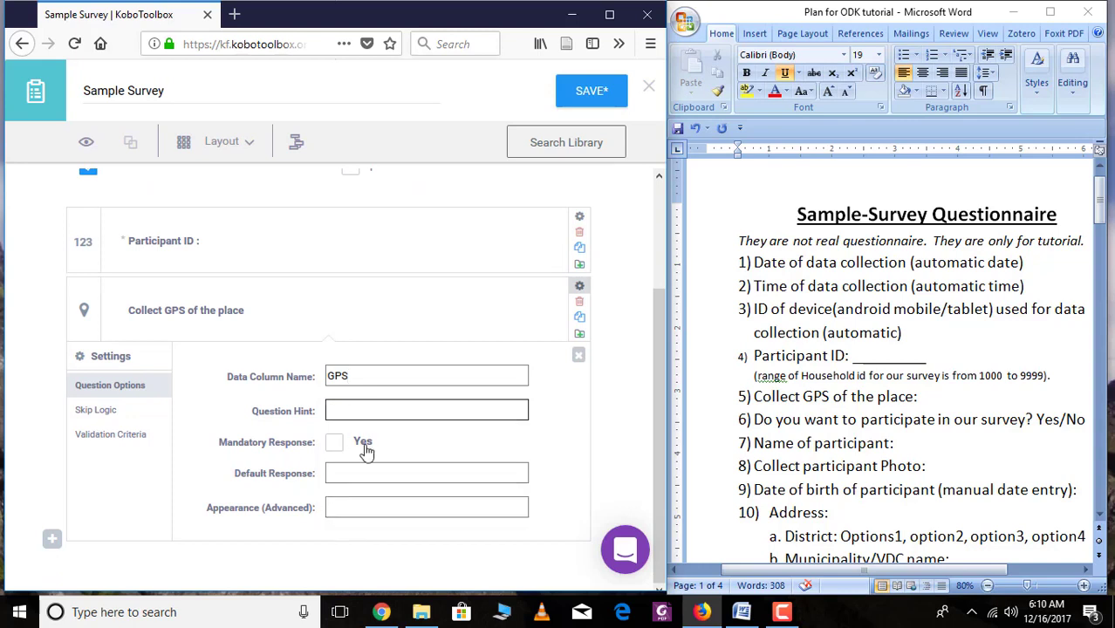
left_click(581, 355)
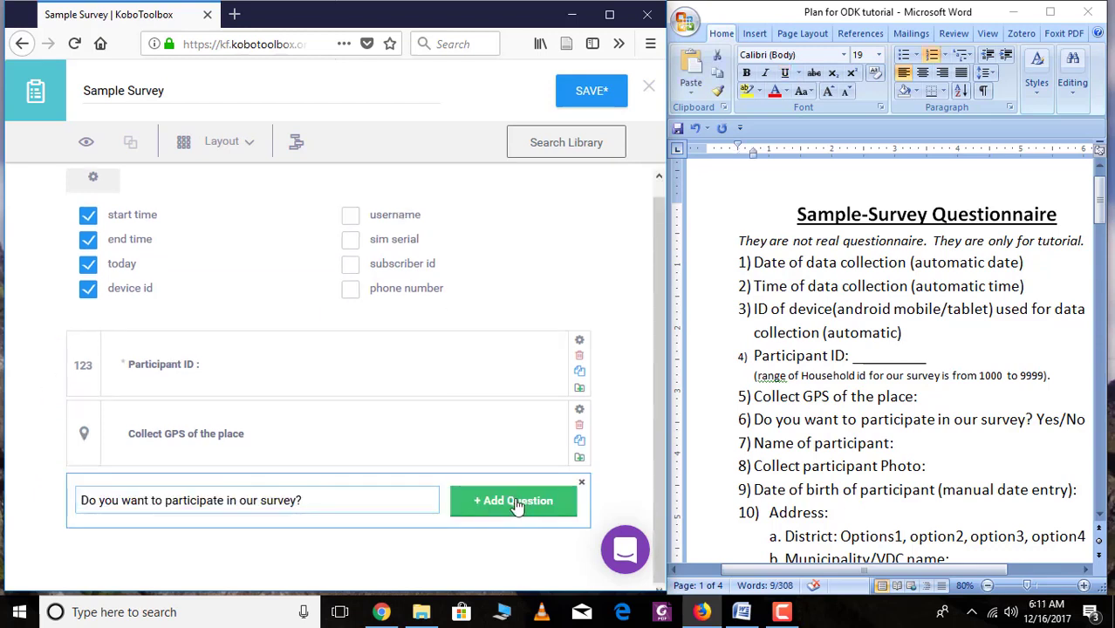
Step: Add the question "Do you want to participate in our survey?" as Select One with the options Yes and No
left_click(518, 505)
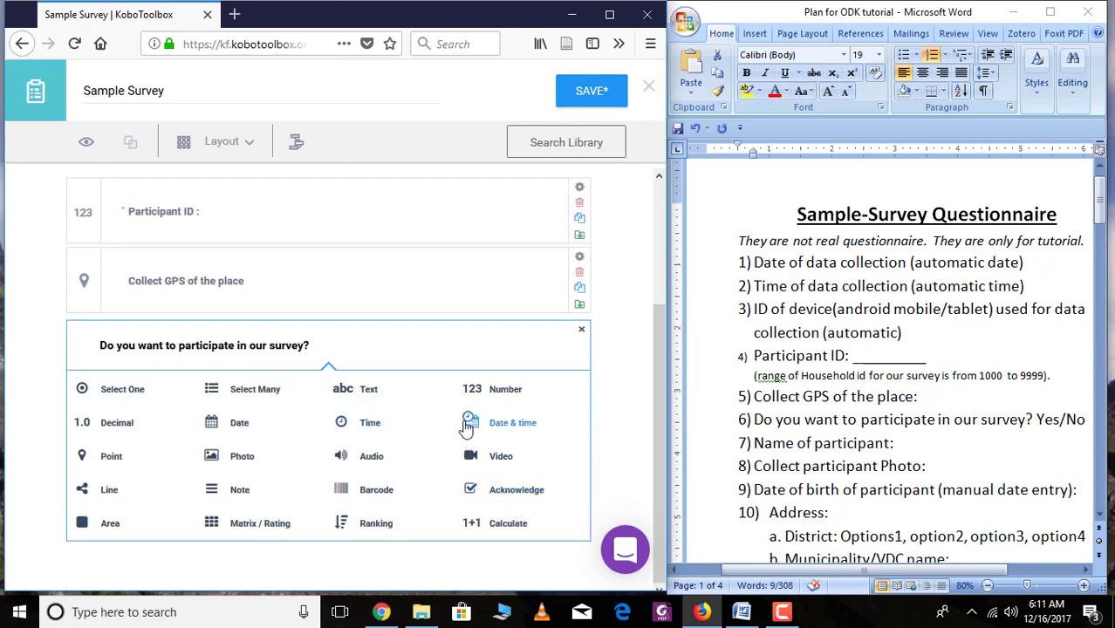
left_click(123, 395)
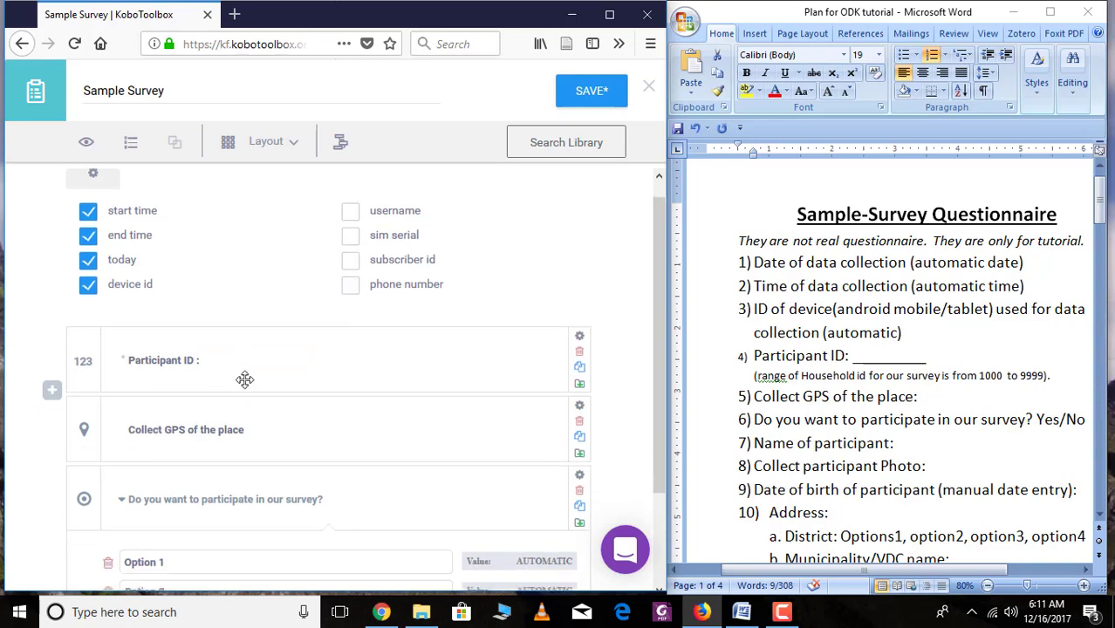
scroll(244, 379, "down", 3)
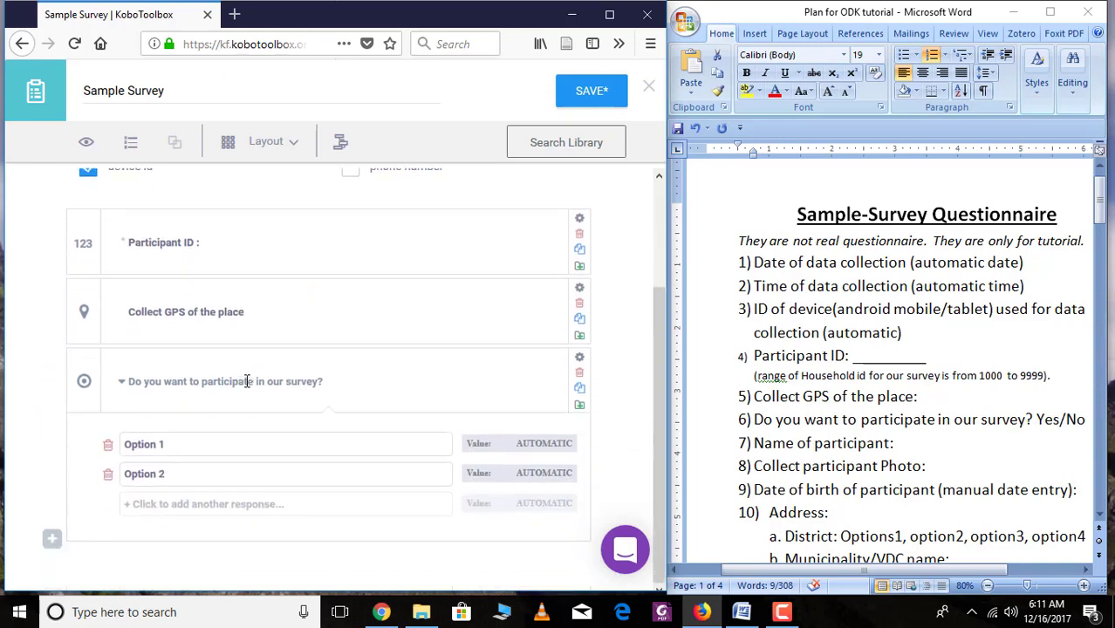
left_click(178, 444)
left_click(177, 444)
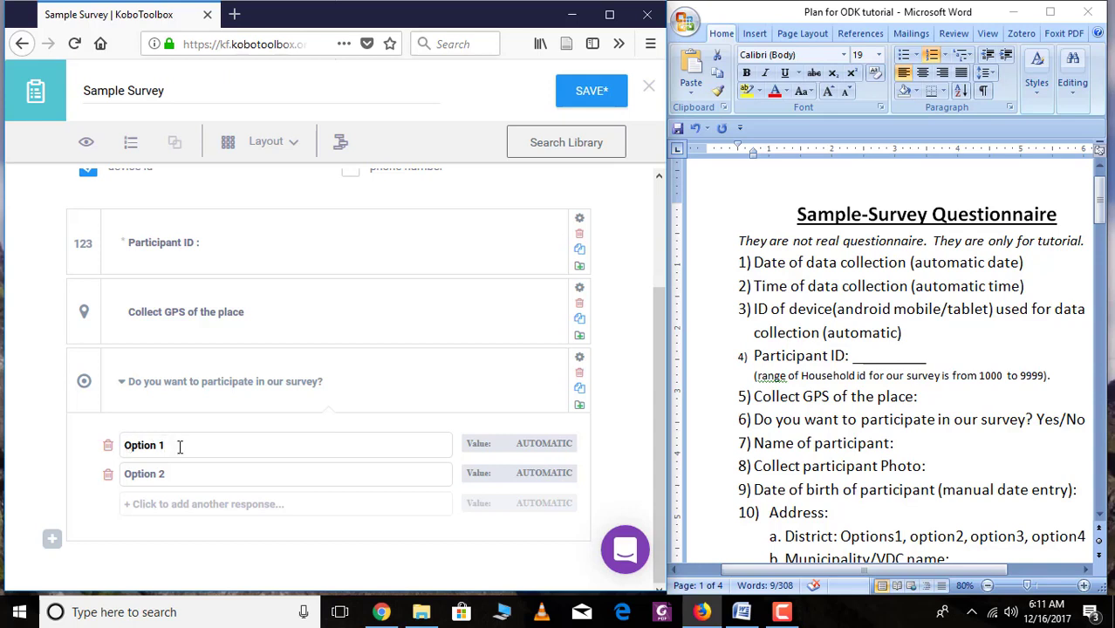
key("BackSpace")
key("BackSpace")
key("BackSpace")
key("BackSpace")
key("BackSpace")
key("BackSpace")
left_click(157, 474)
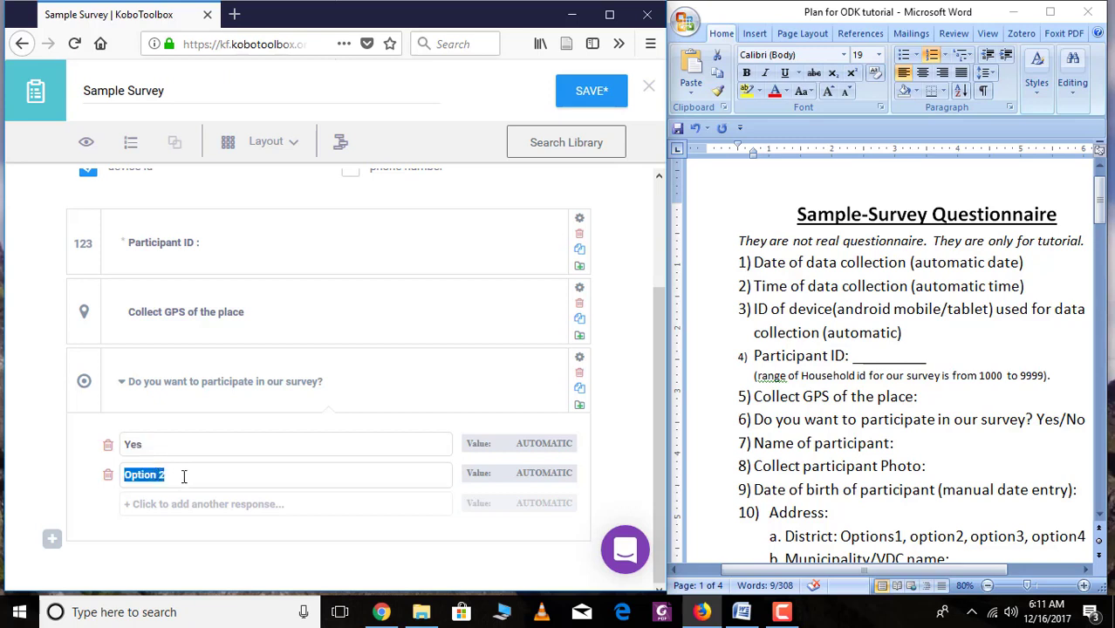
type("No")
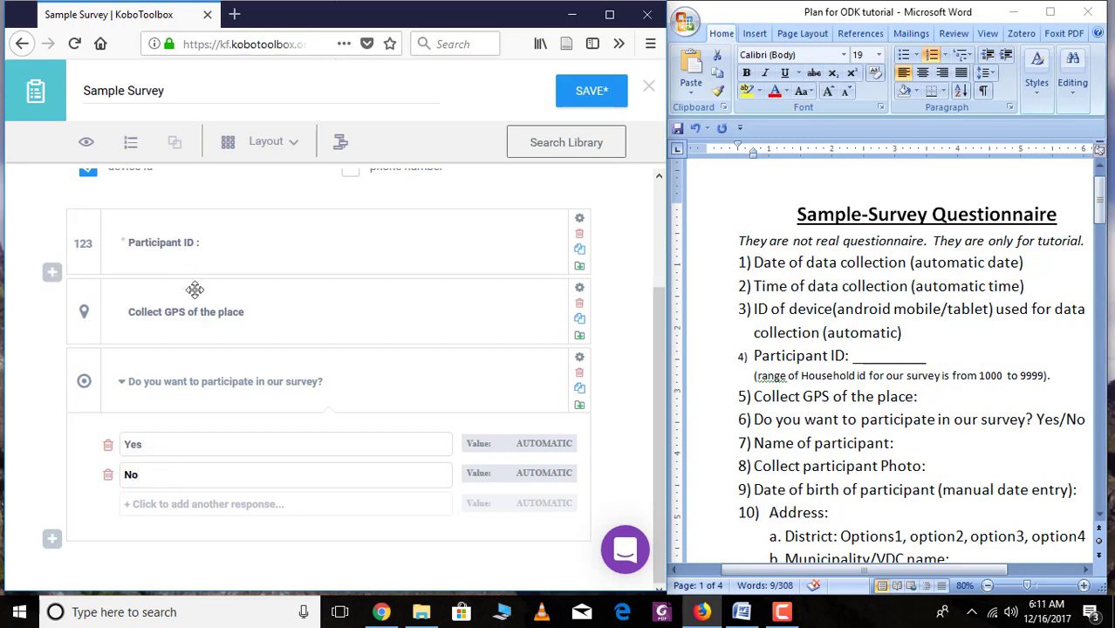
Step: Set the values of the participation question's response options to Yes and No, matching their labels
left_click(531, 444)
type("Yes")
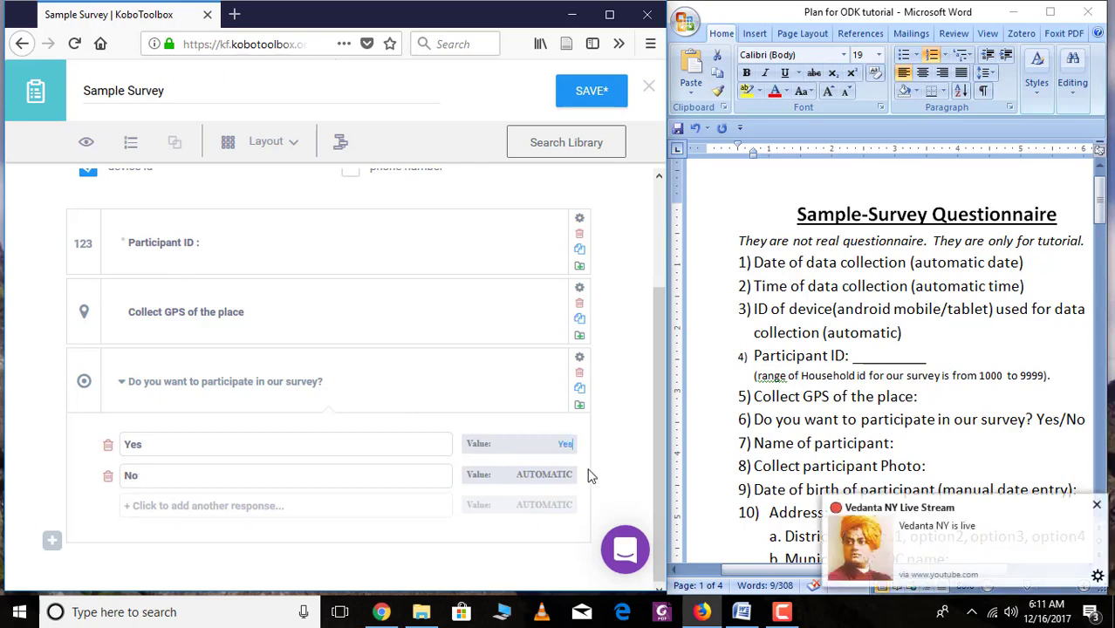
left_click(563, 479)
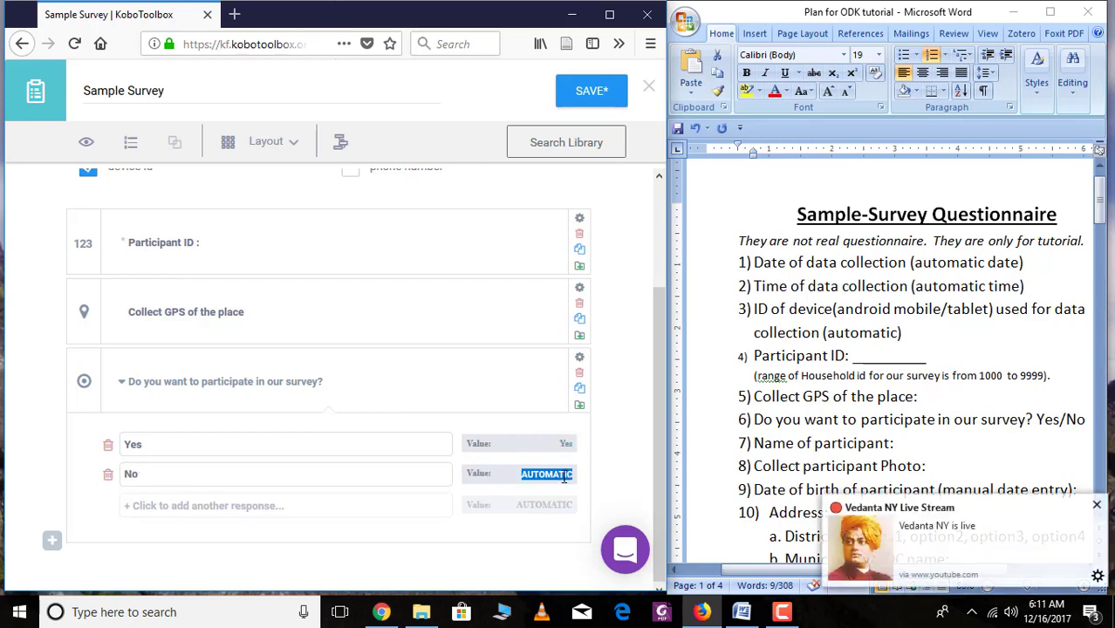
type("No")
left_click(295, 543)
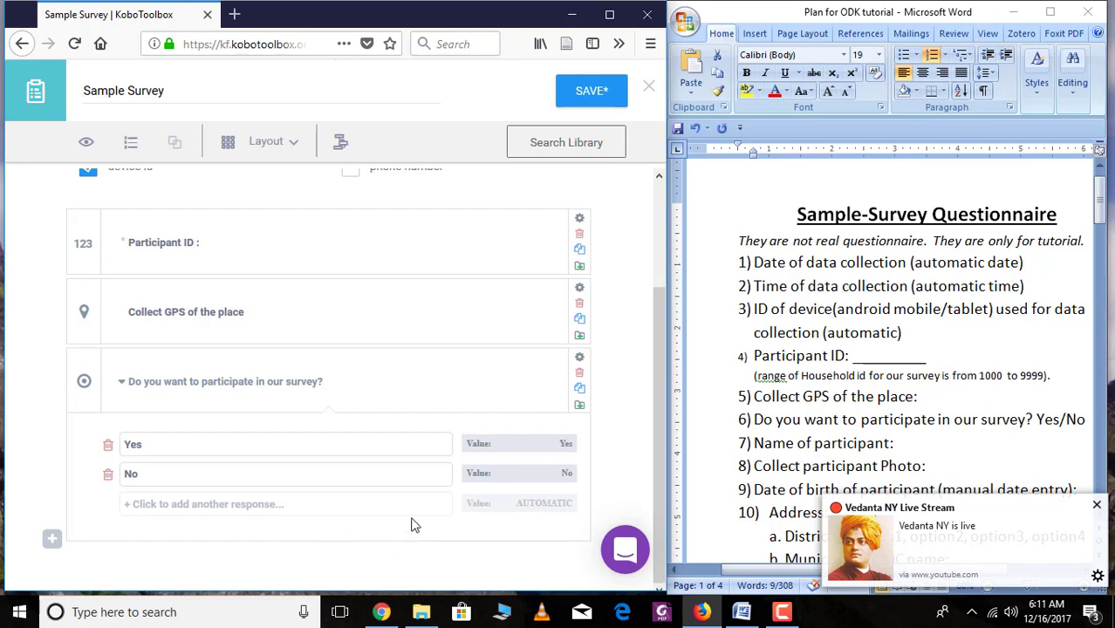
Step: Set the data column name of the survey participation question to consent_yesno, leaving its response optional
left_click(579, 358)
left_click(493, 447)
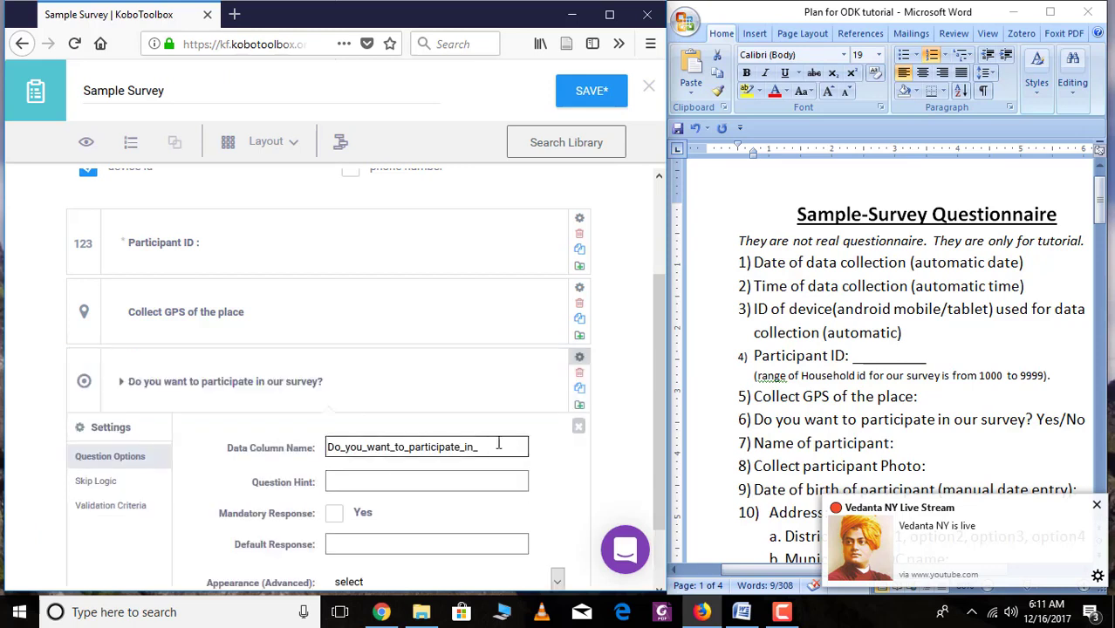
left_click_drag(498, 447, 319, 445)
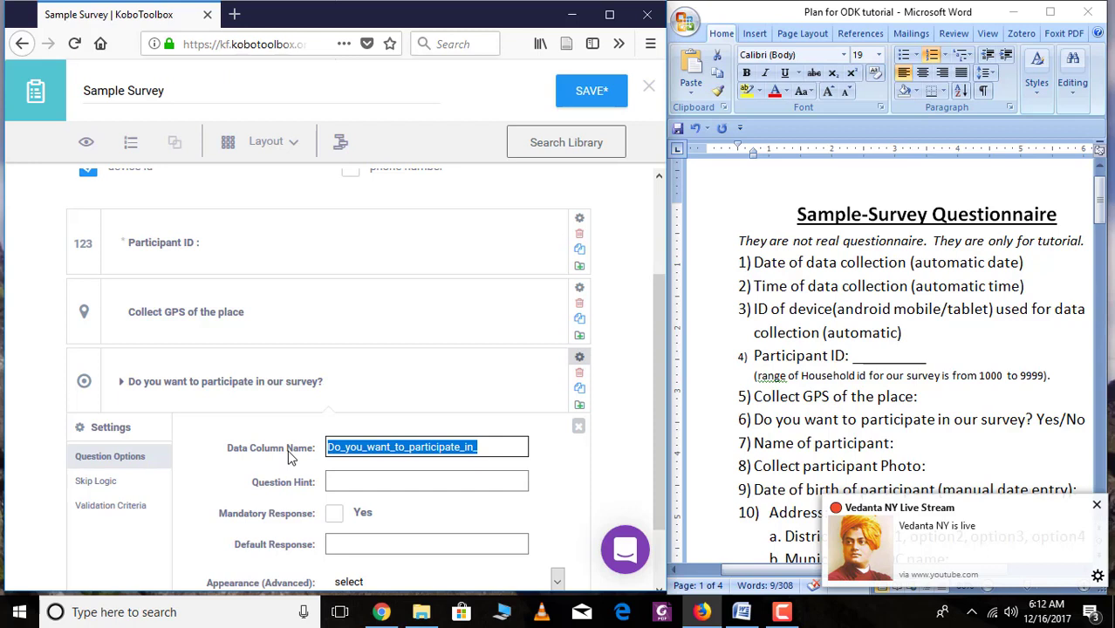
type("consent")
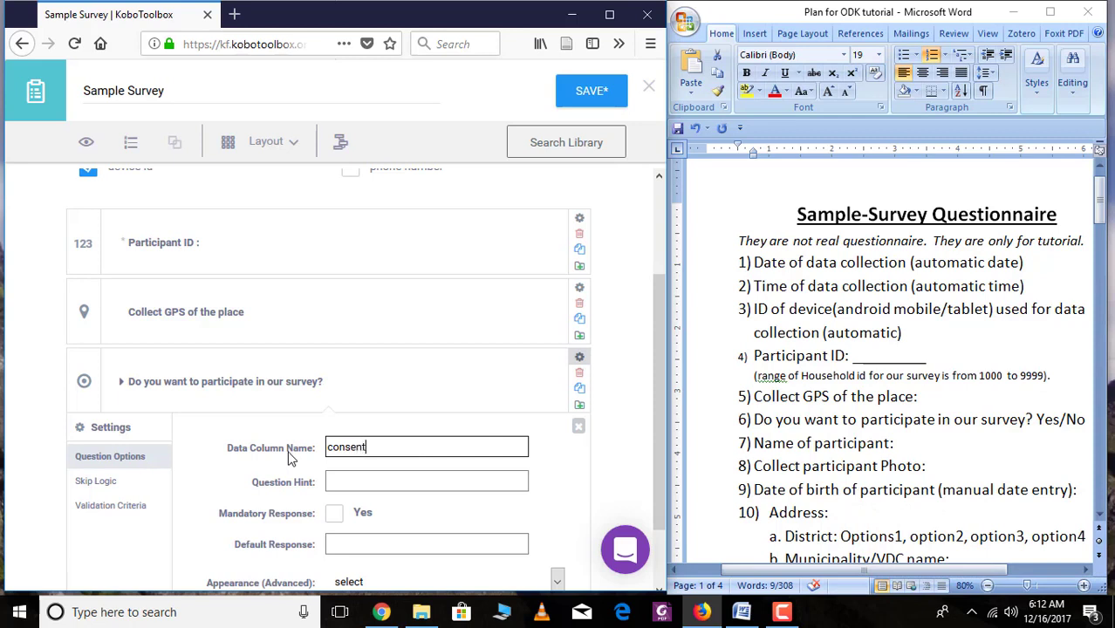
type("_yesno")
scroll(350, 443, "down", 2)
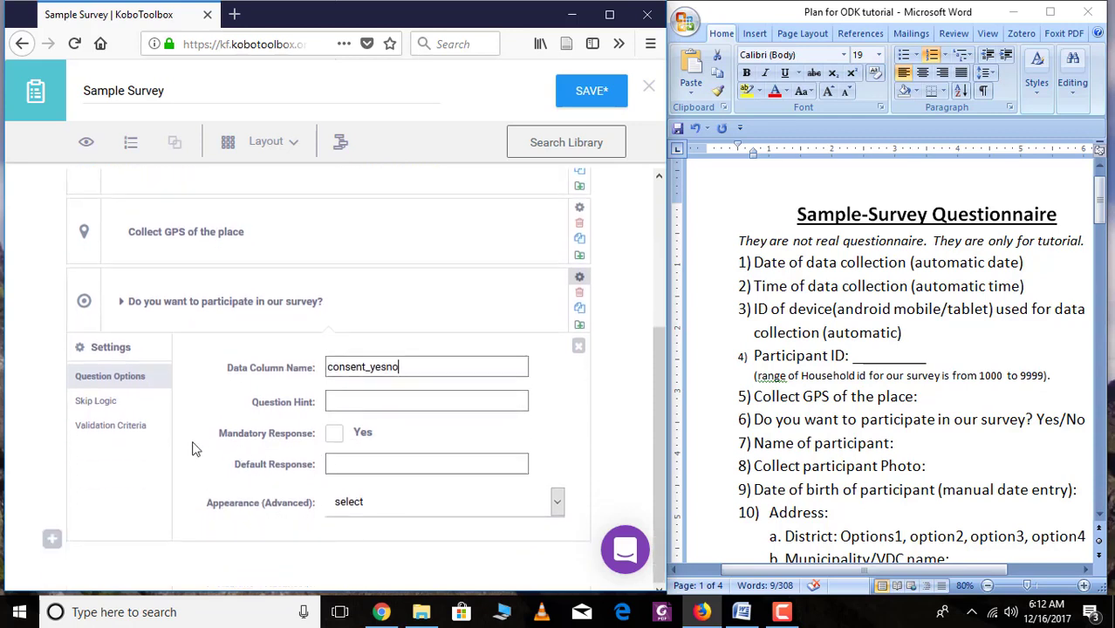
left_click(209, 473)
Step: Add a question labelled "Name of the participant:" below the participation question with the Text response type
scroll(899, 428, "down", 1)
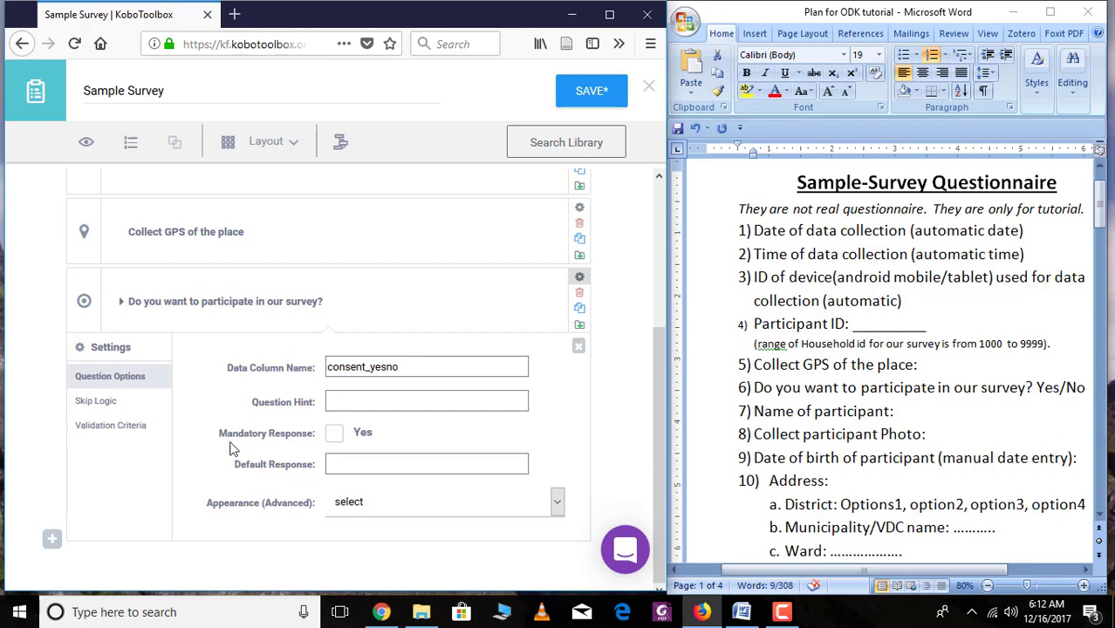
left_click(51, 538)
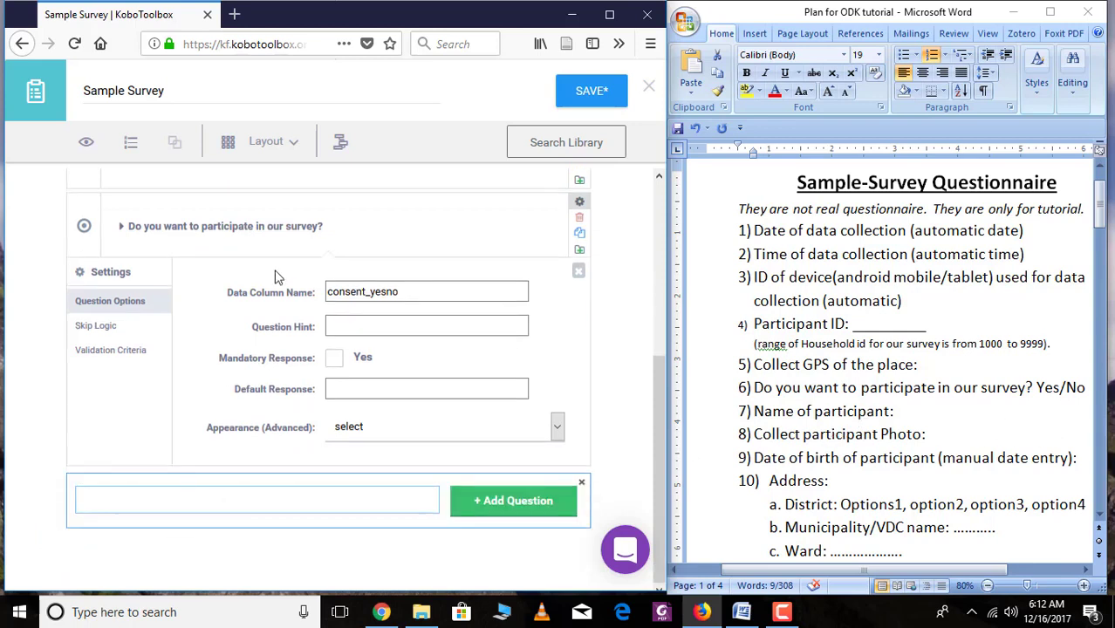
type("Name of the participant:")
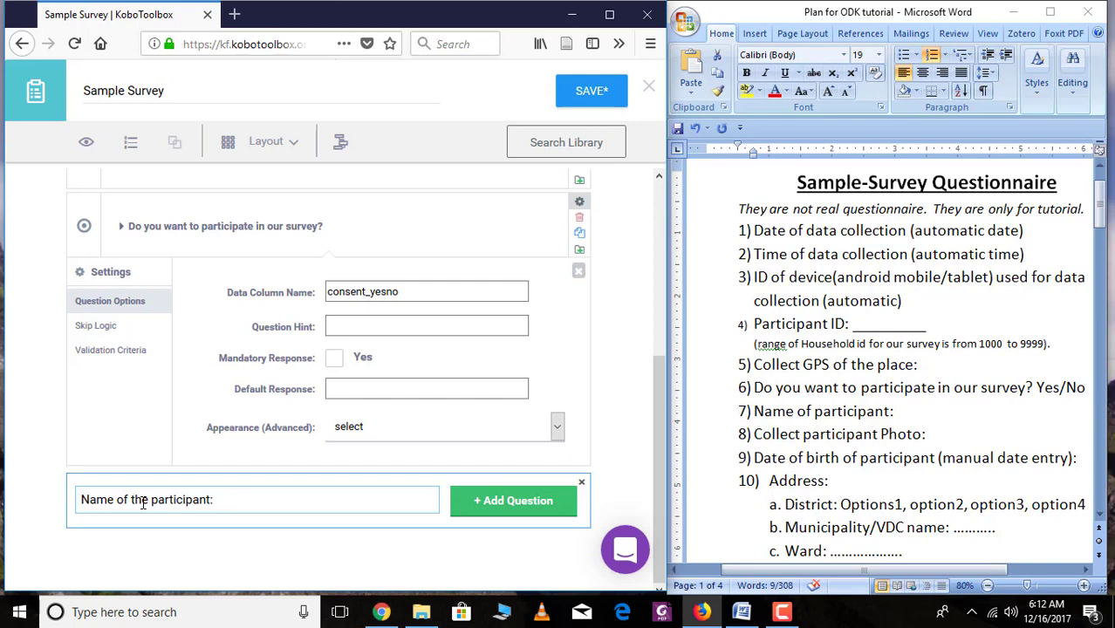
left_click(522, 505)
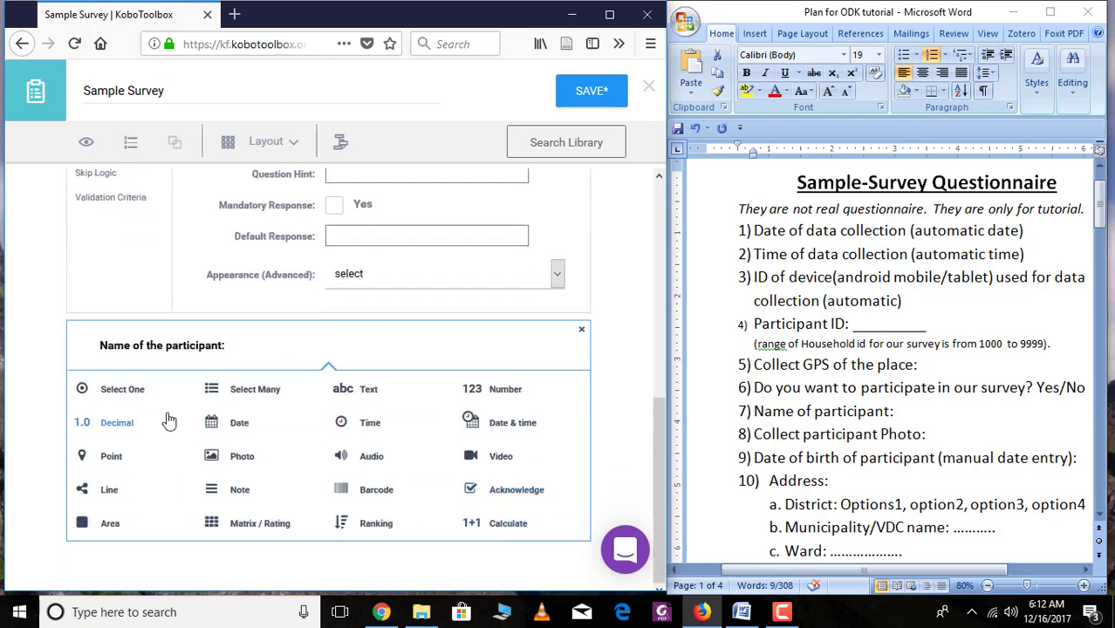
left_click(342, 400)
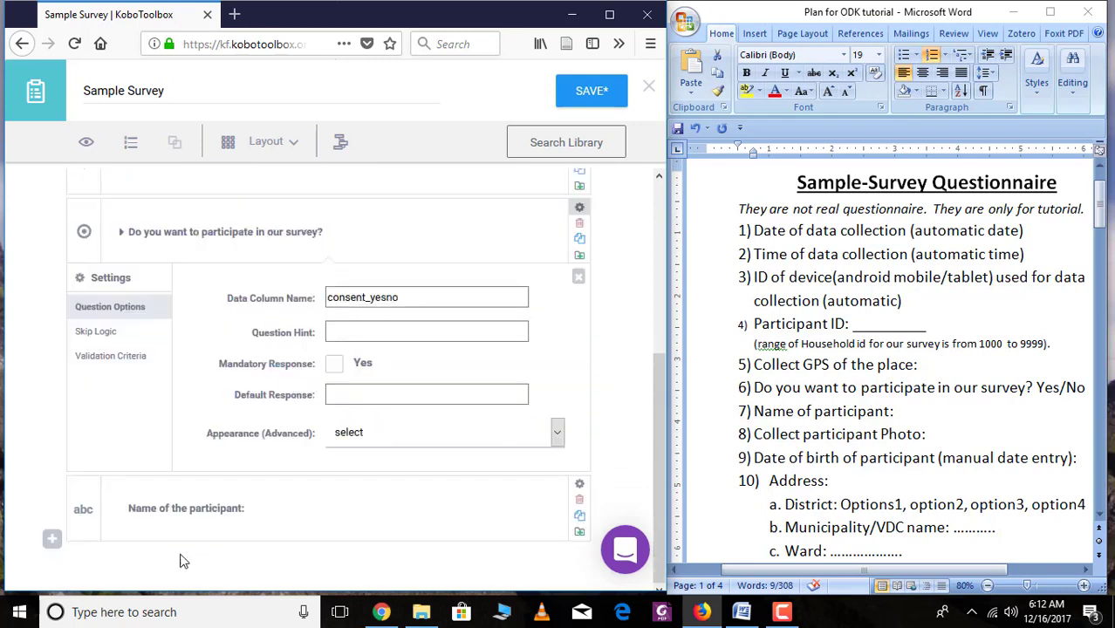
Step: Set the participant name question's data column name to participant_name and close its settings
left_click(579, 490)
scroll(398, 515, "down", 3)
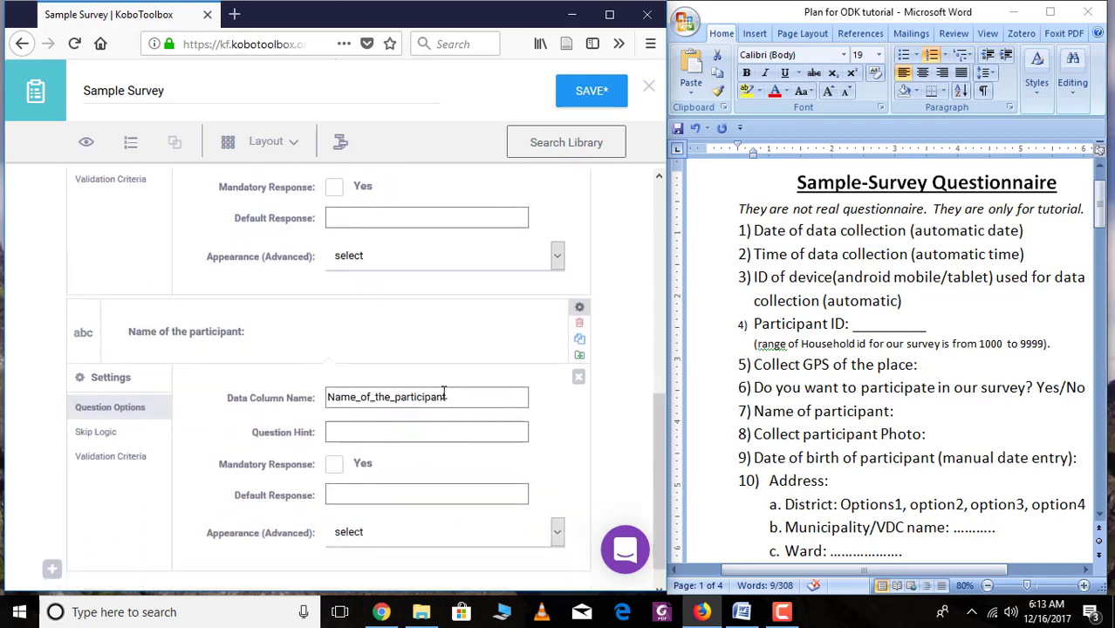
left_click_drag(453, 396, 233, 389)
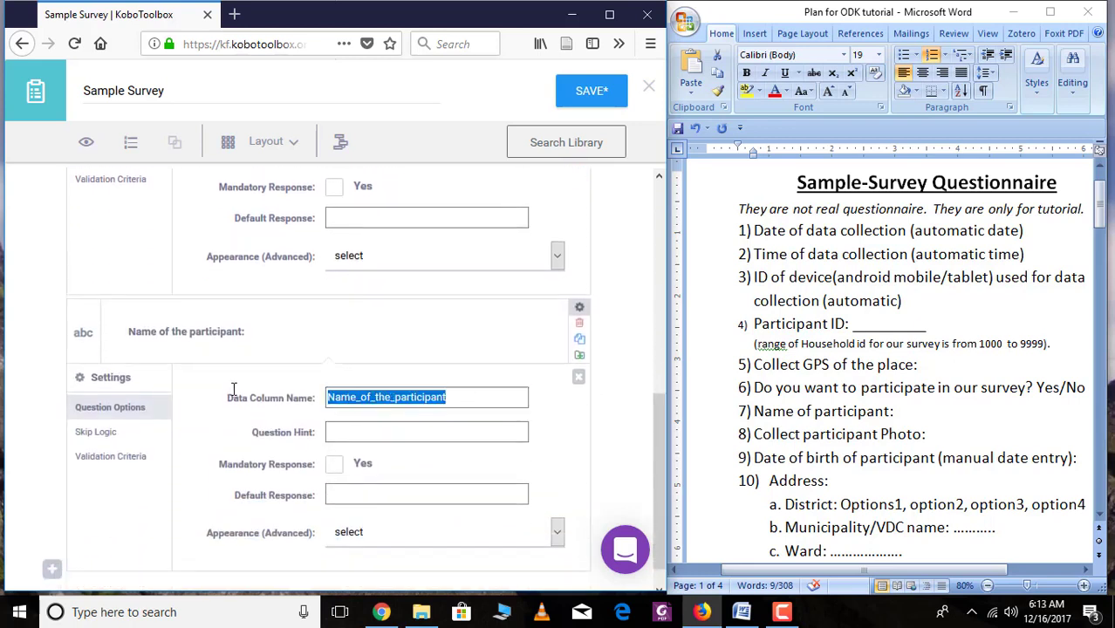
type("pa")
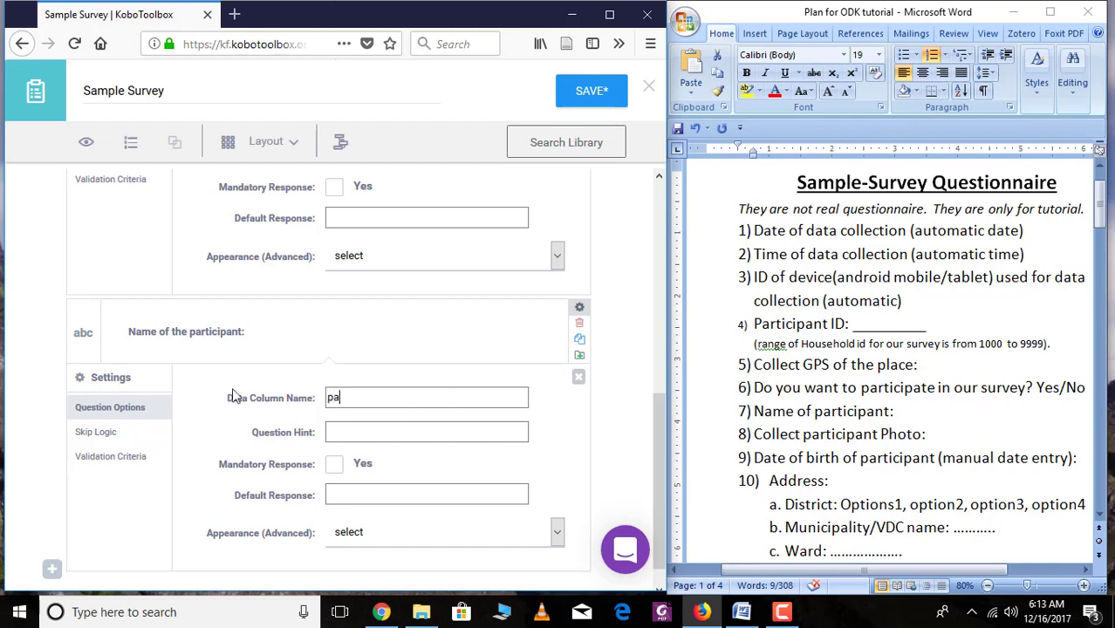
type("rticipant_name")
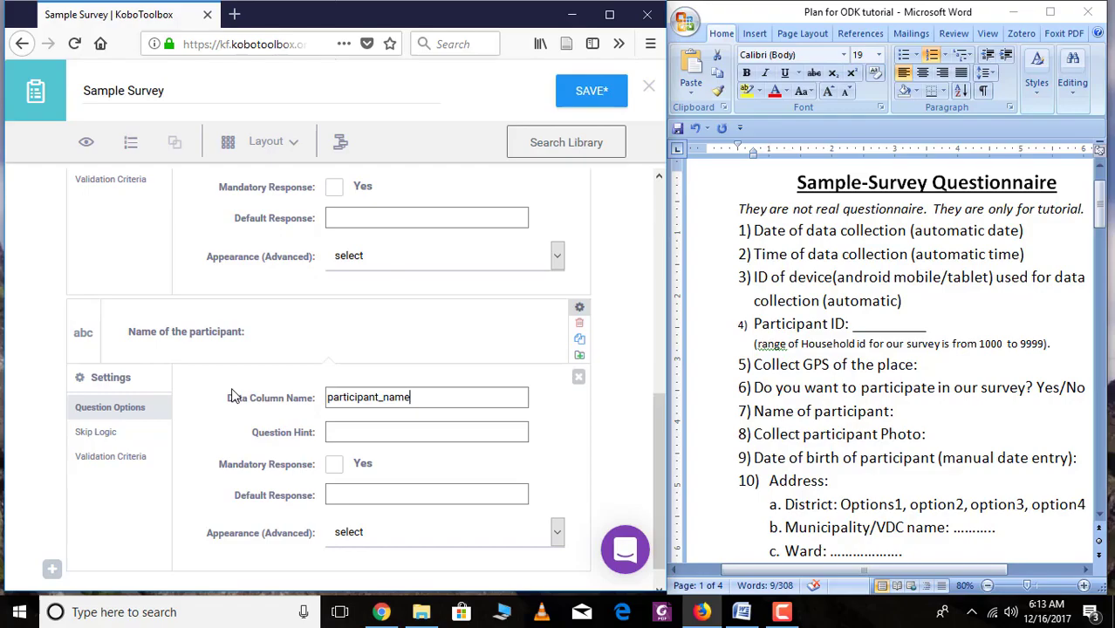
key("Tab")
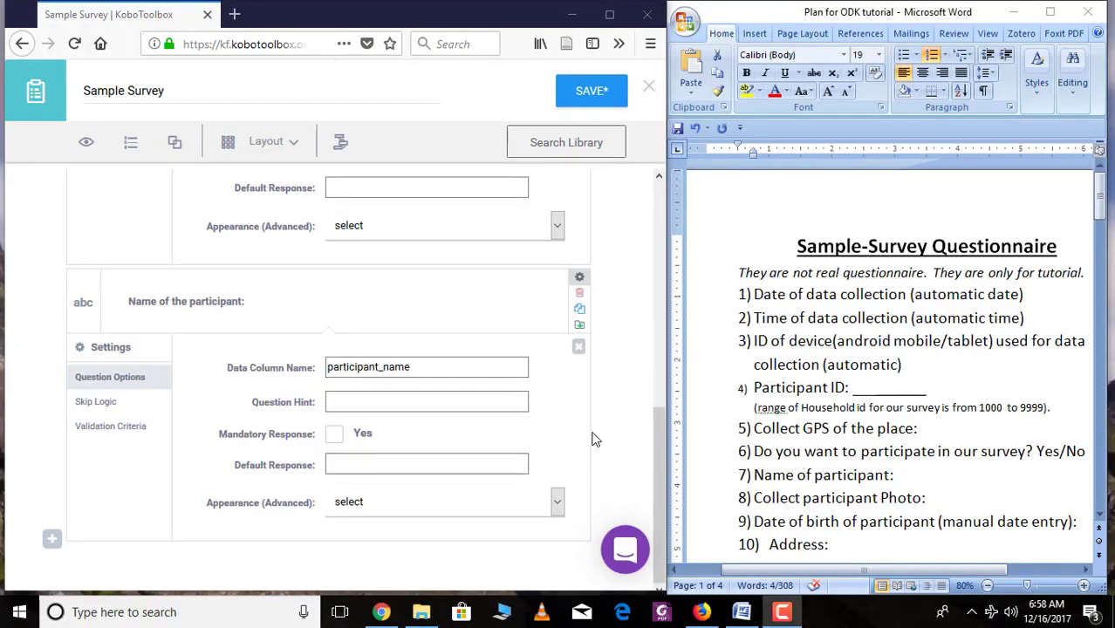
left_click(579, 346)
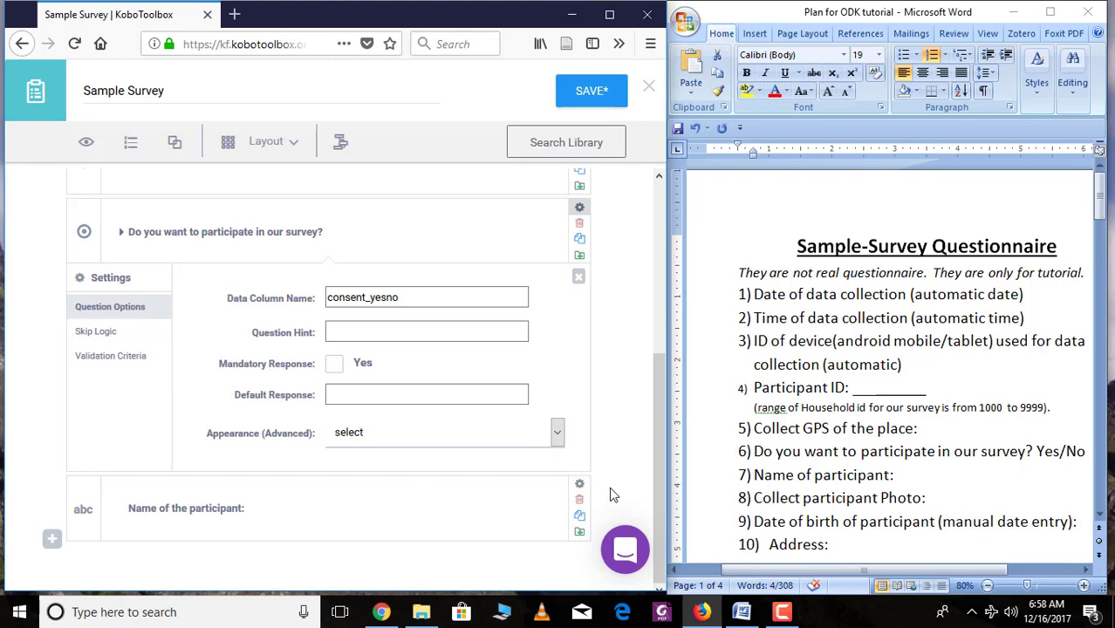
Step: Add a question labelled "Collect Participant Photo" below the participant name question with the Photo response type
left_click(52, 540)
type("C")
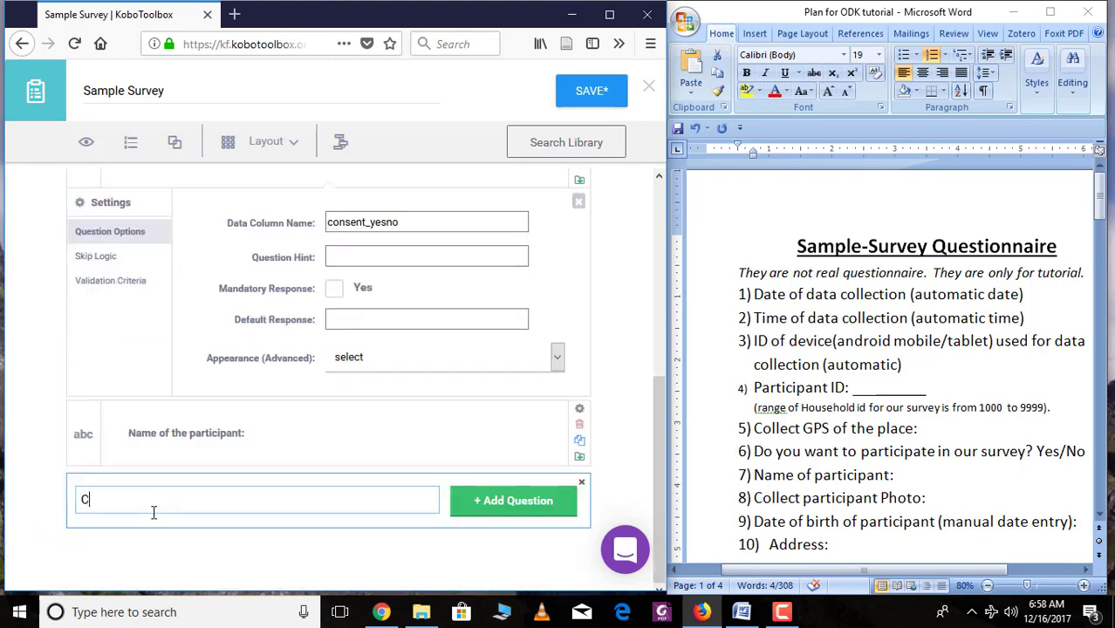
type("ollect Participant Photo")
left_click(487, 504)
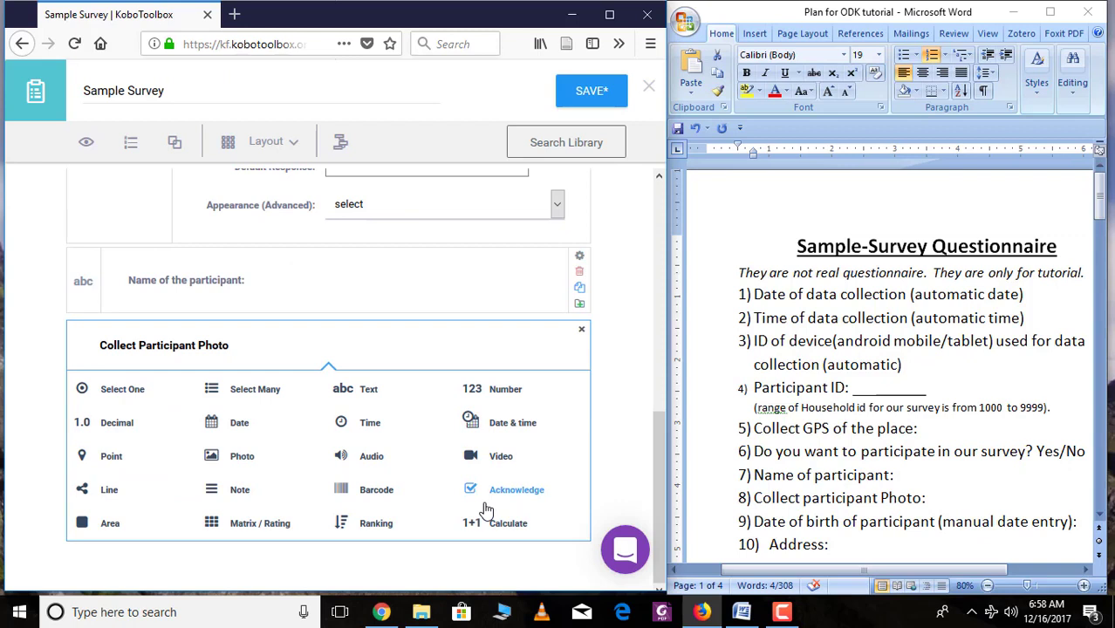
left_click(241, 466)
Step: Set the photo question's data column name to participant_photo and close its settings
left_click(580, 485)
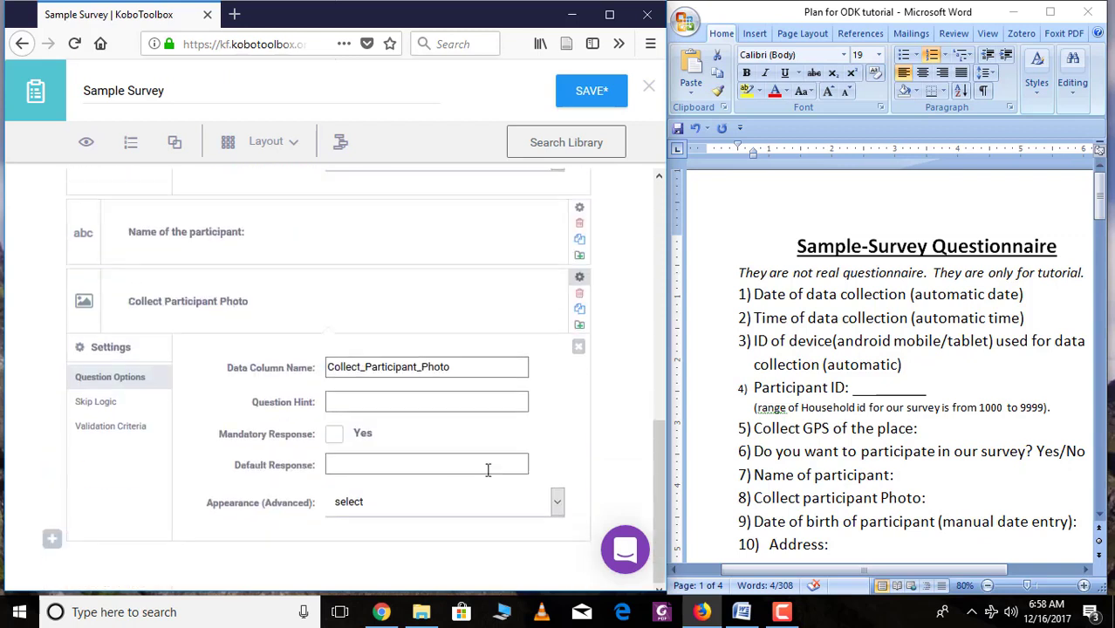
left_click_drag(472, 367, 245, 370)
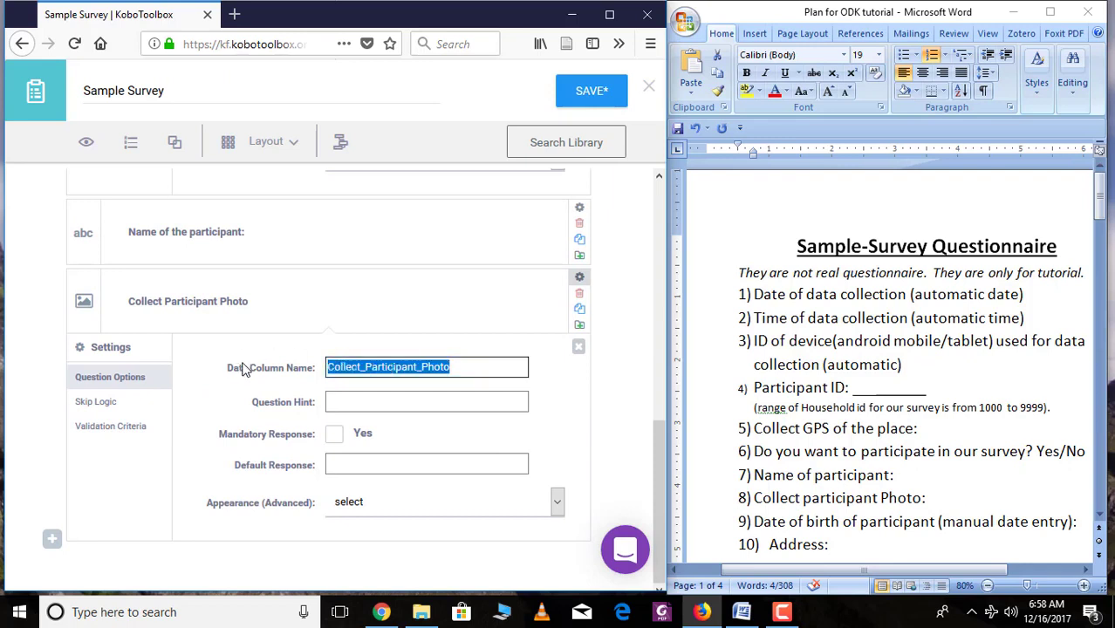
type("participant_photo")
key("Return")
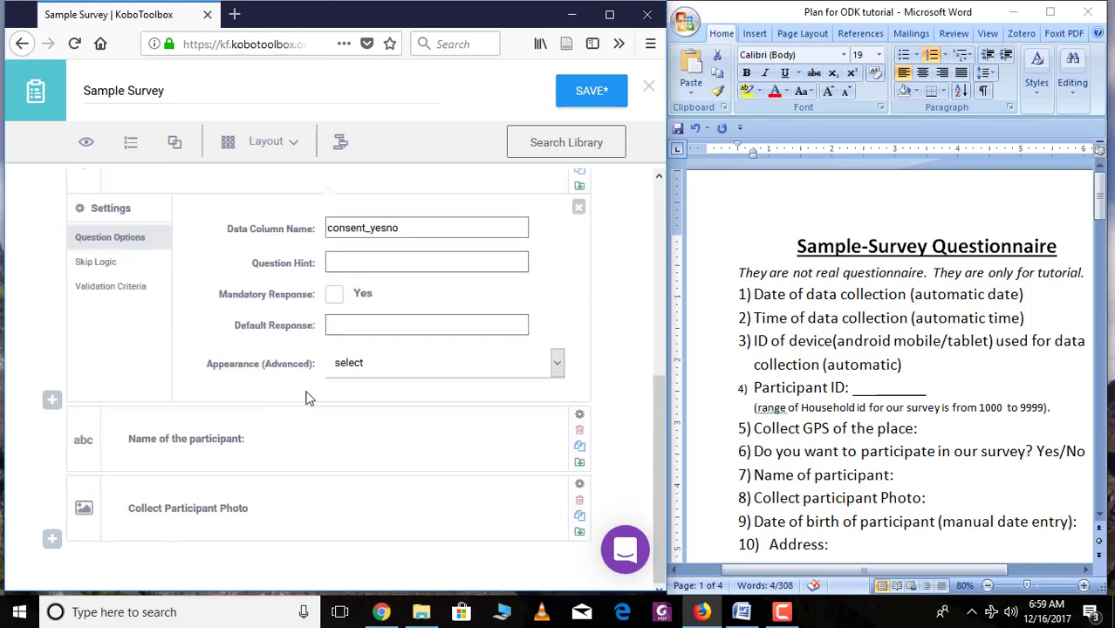
Step: Add a question labelled "Date of birth of participant:" below the photo question with the Date response type
scroll(859, 454, "down", 2)
scroll(860, 454, "down", 1)
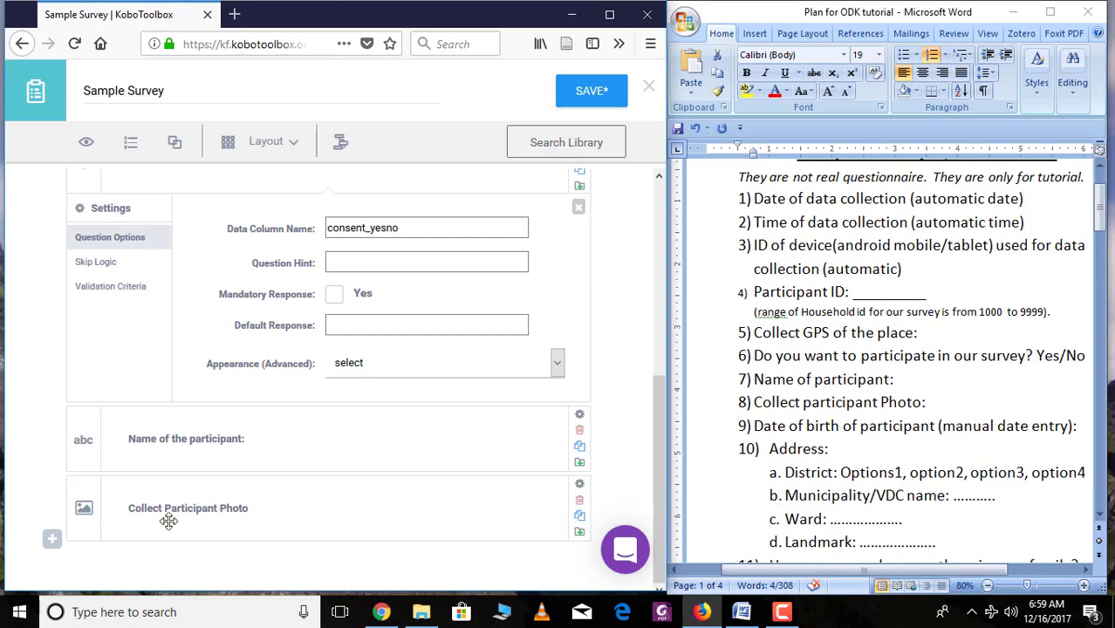
left_click(51, 538)
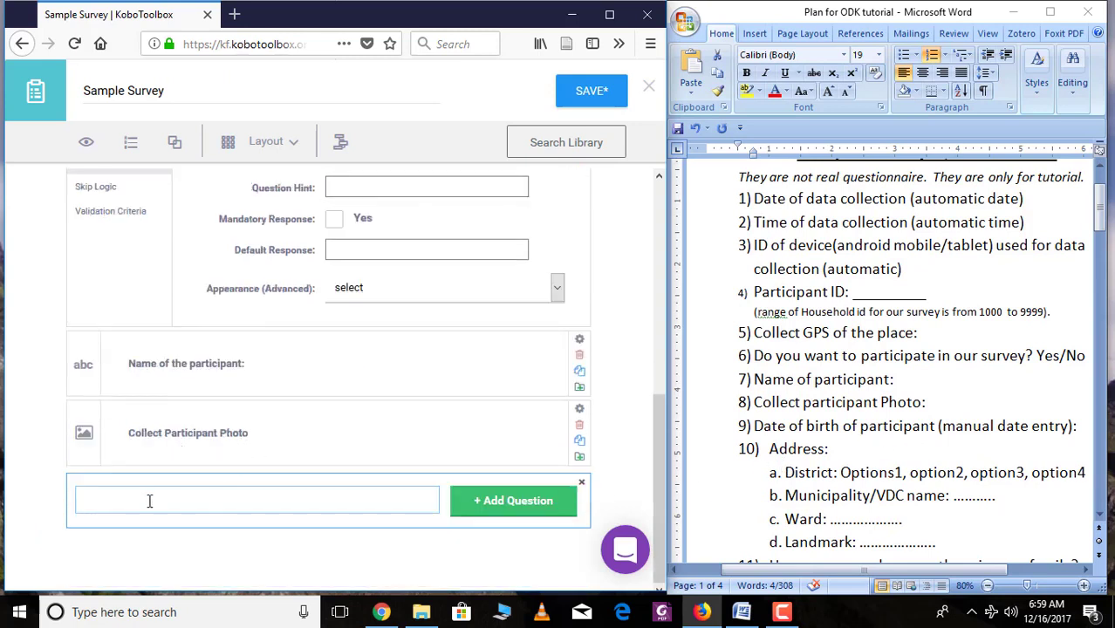
type("Date of birth of participant")
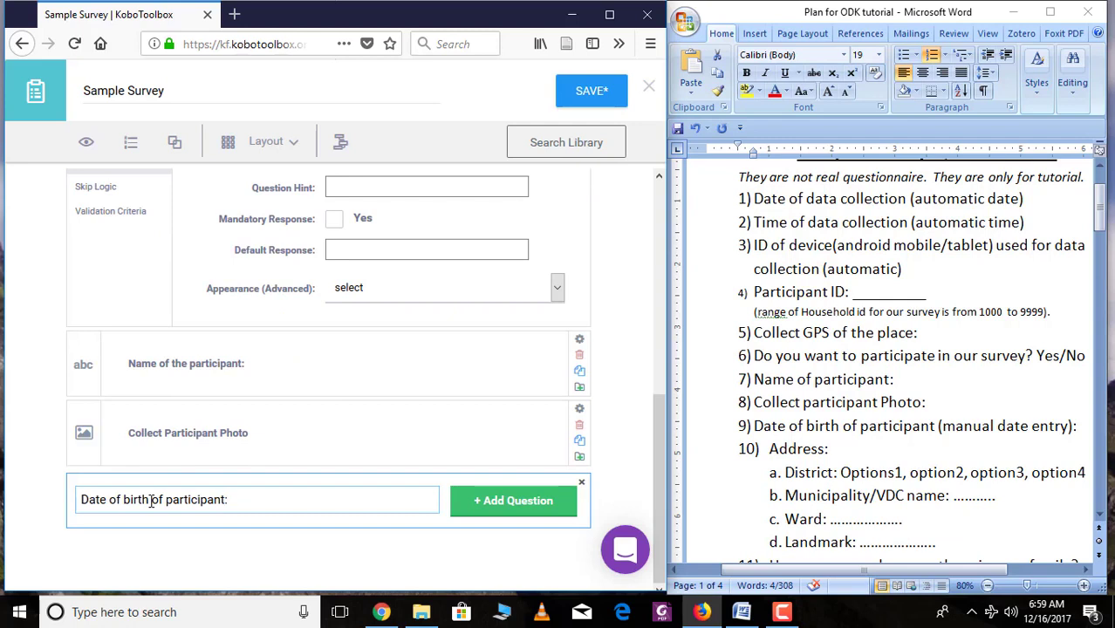
type(":")
left_click(518, 501)
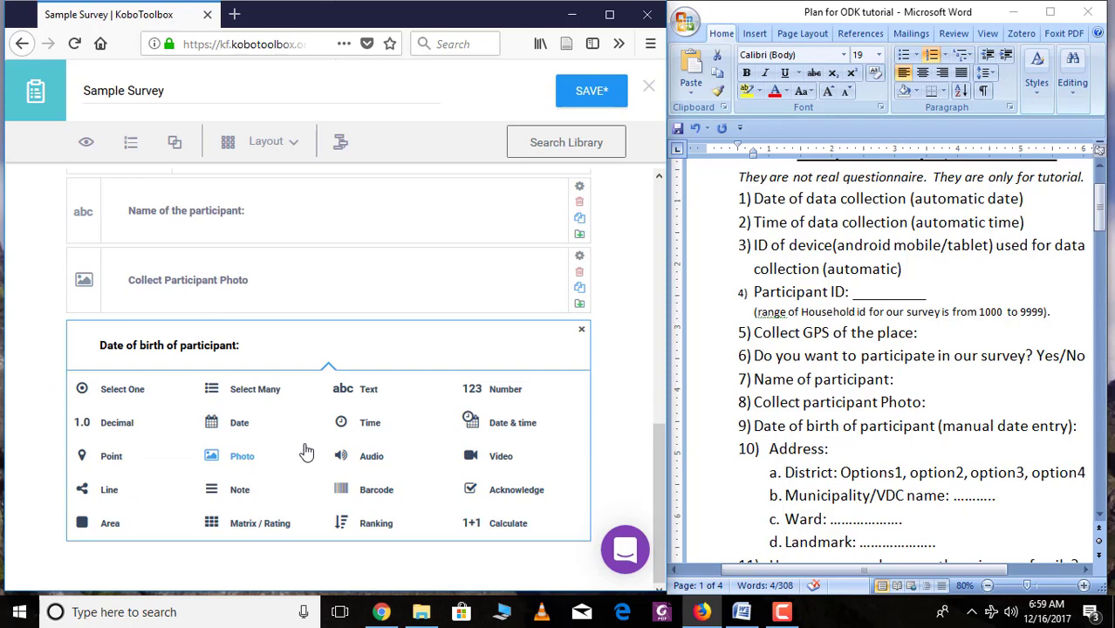
left_click(237, 425)
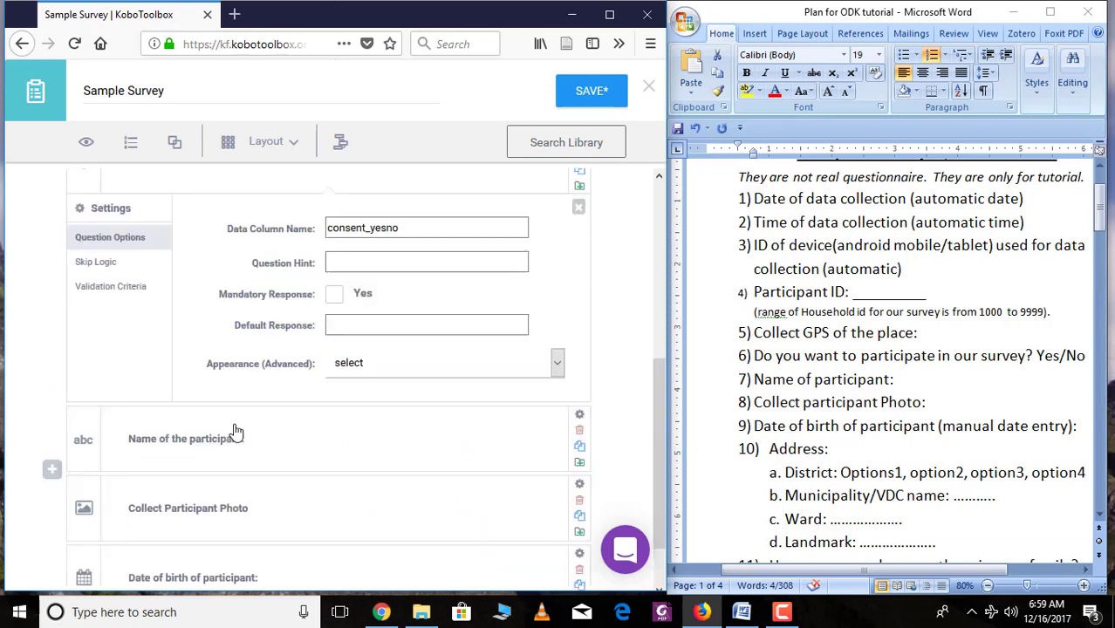
Step: Set the date of birth question's data column name to dateofbirth
scroll(289, 420, "down", 1)
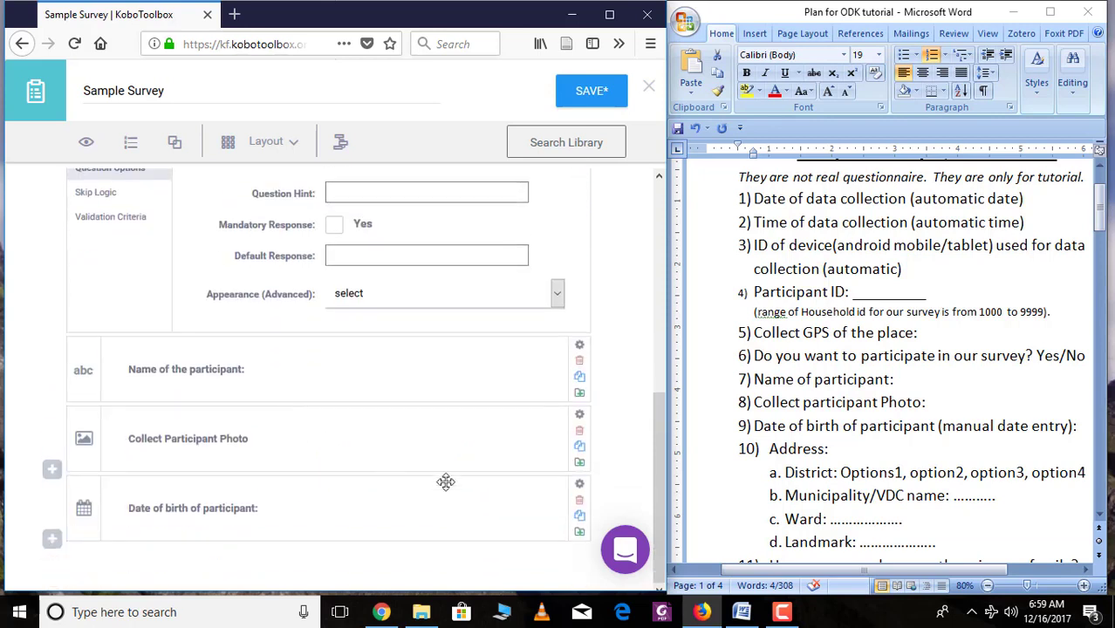
left_click(579, 484)
scroll(445, 501, "down", 3)
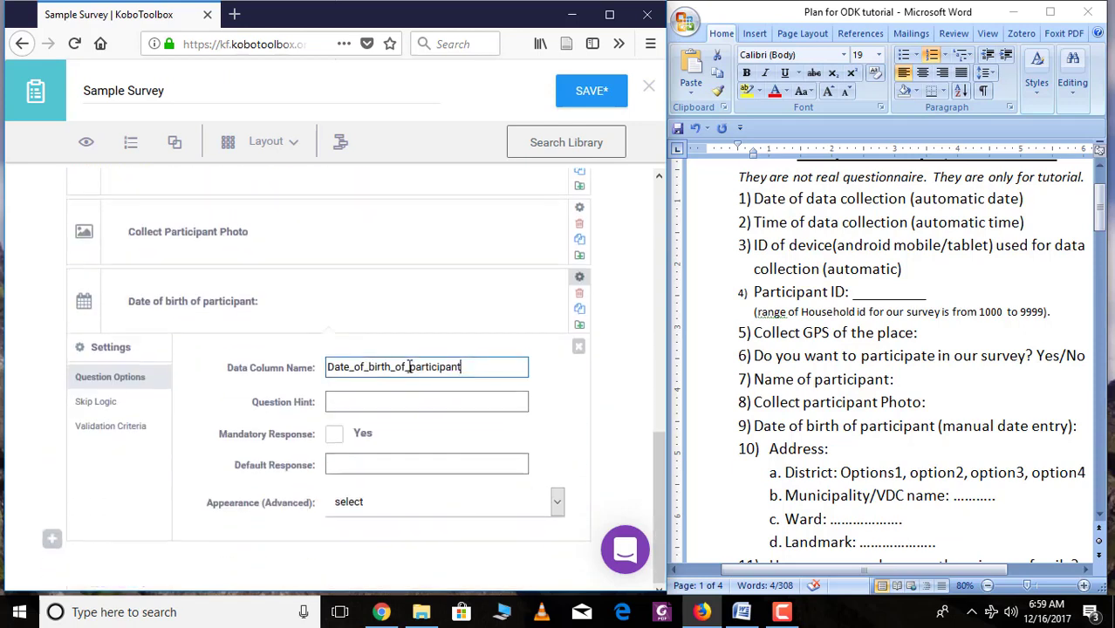
double_click(379, 367)
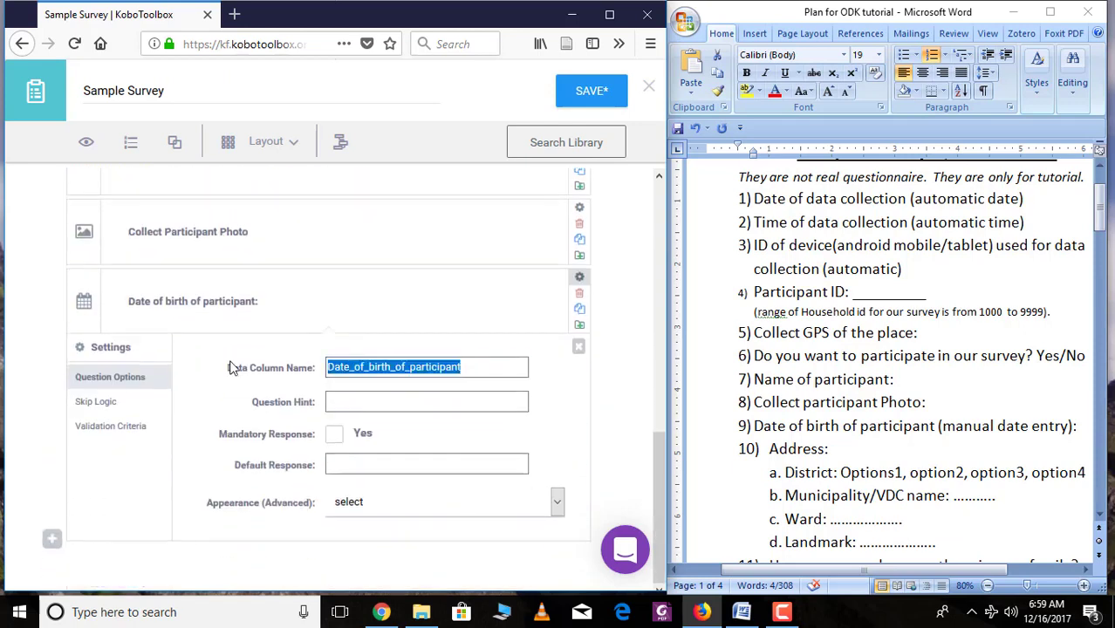
type("dateofbirth")
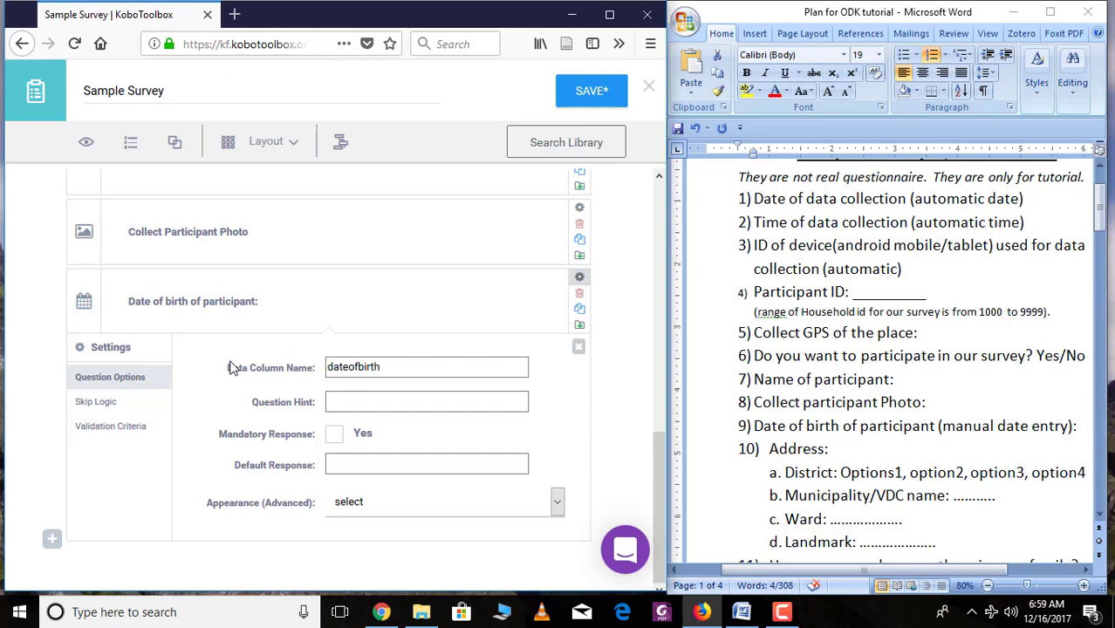
Step: Add a question labelled "District" below the date of birth question with the Select One response type
scroll(777, 457, "down", 1)
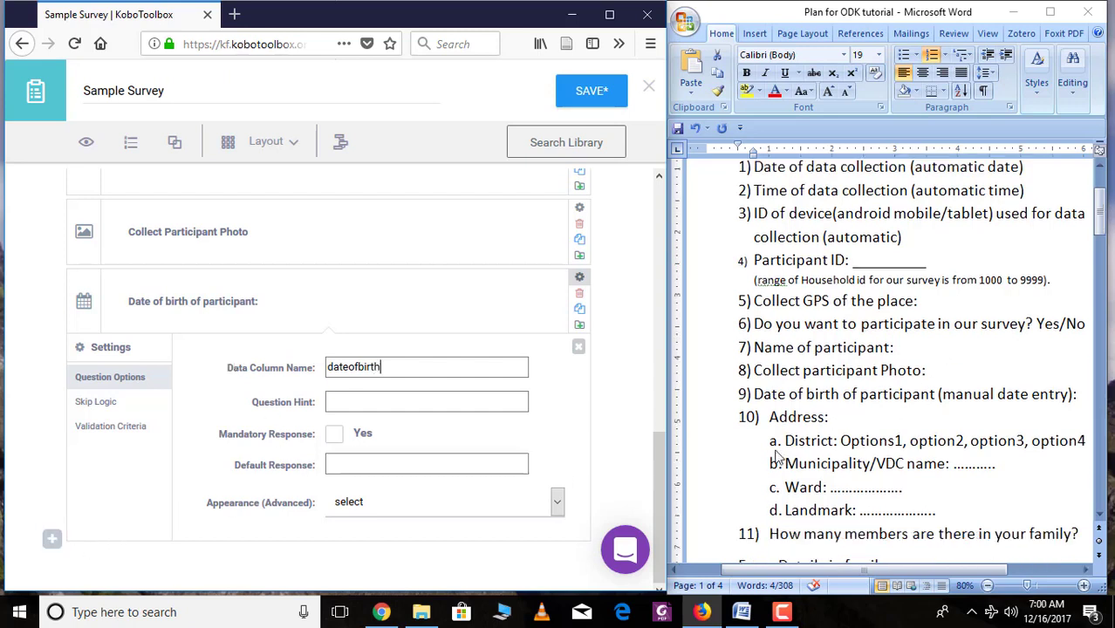
scroll(780, 436, "down", 1)
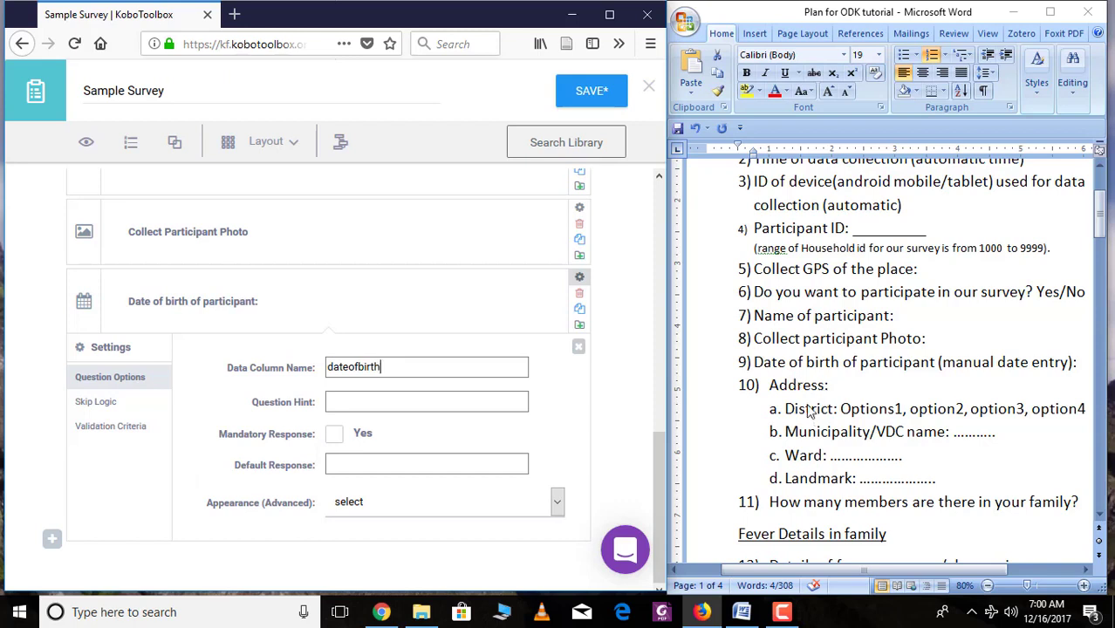
left_click(51, 538)
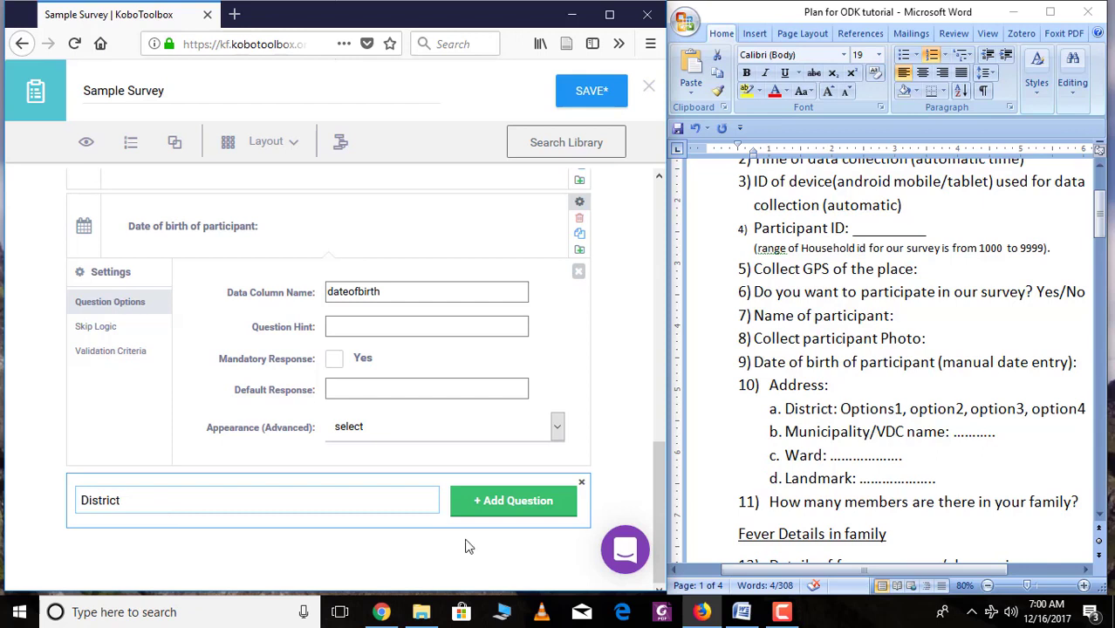
left_click(514, 504)
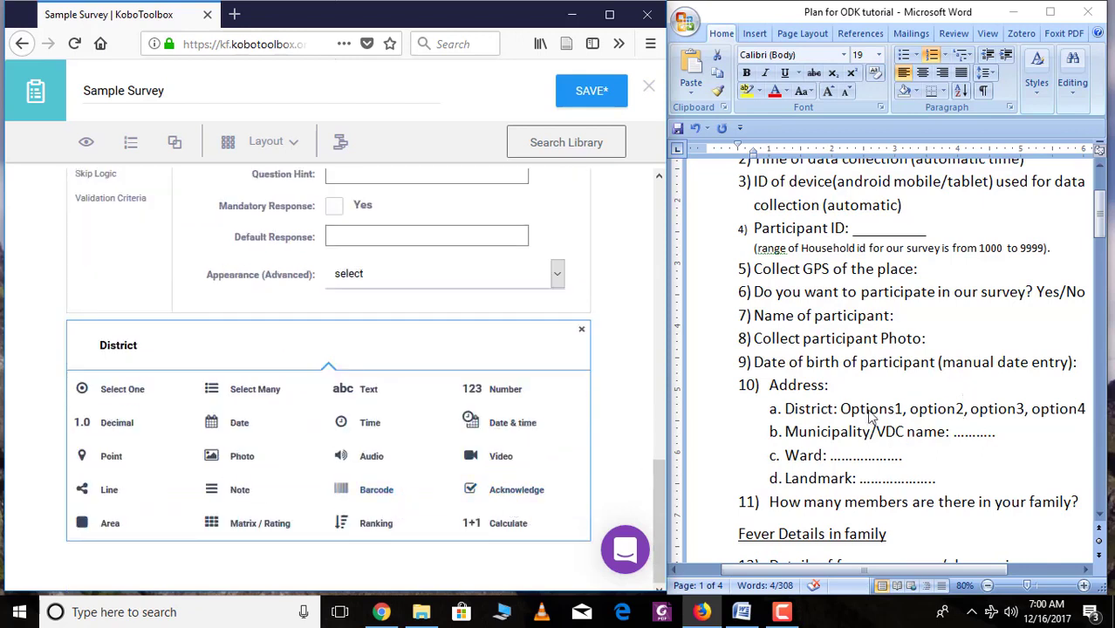
left_click(121, 394)
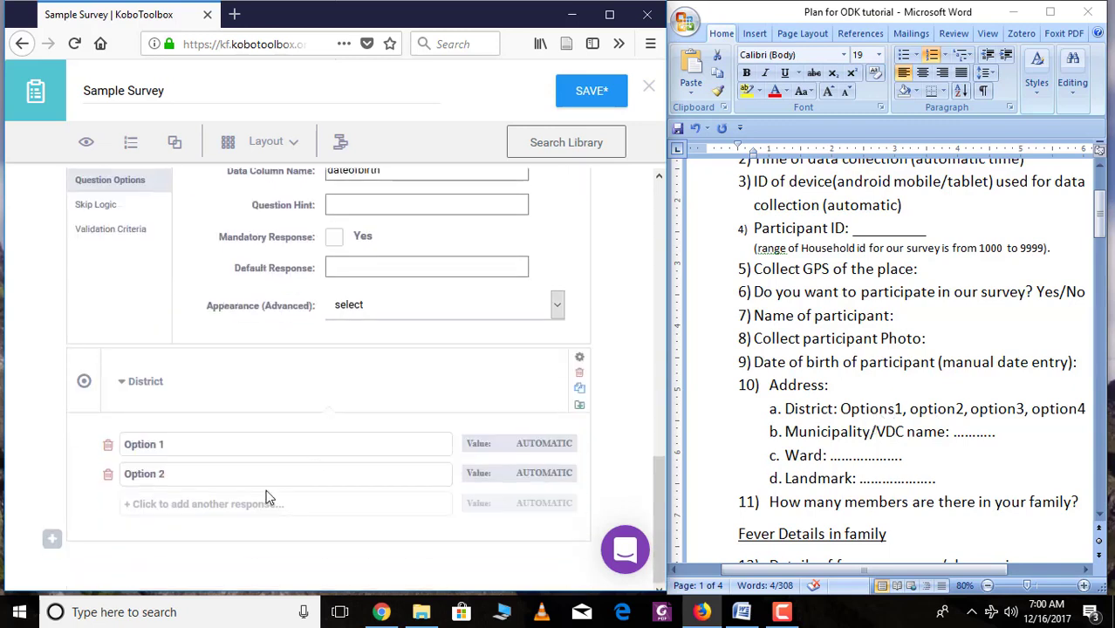
Step: Give the District question four responses, Option 1 to Option 4, with the values option1, option2, option3 and option4
left_click(172, 445)
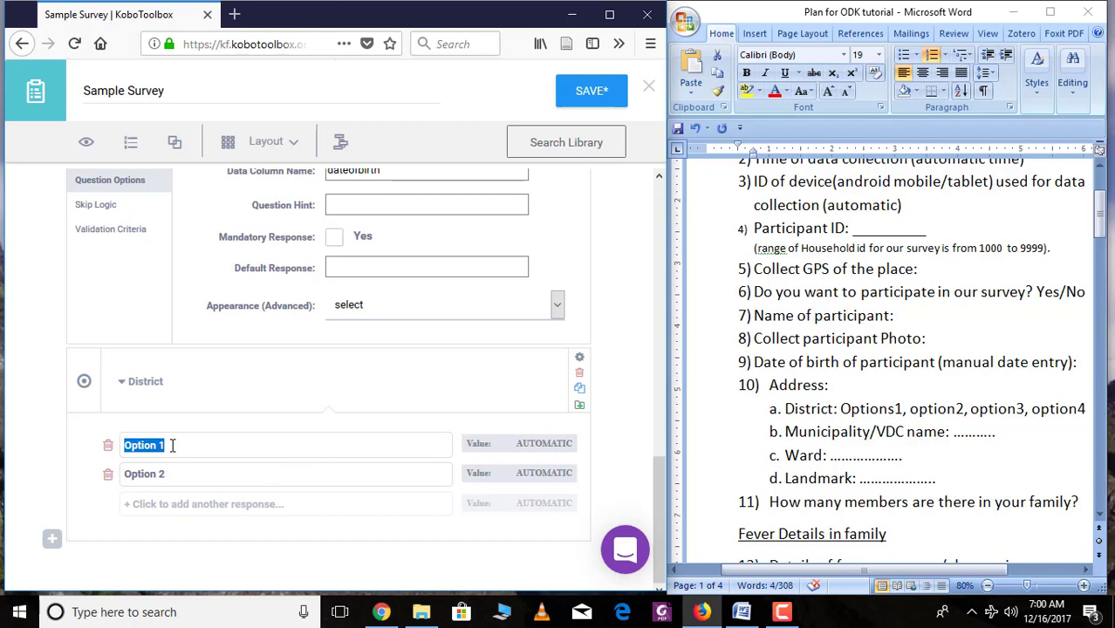
left_click(201, 512)
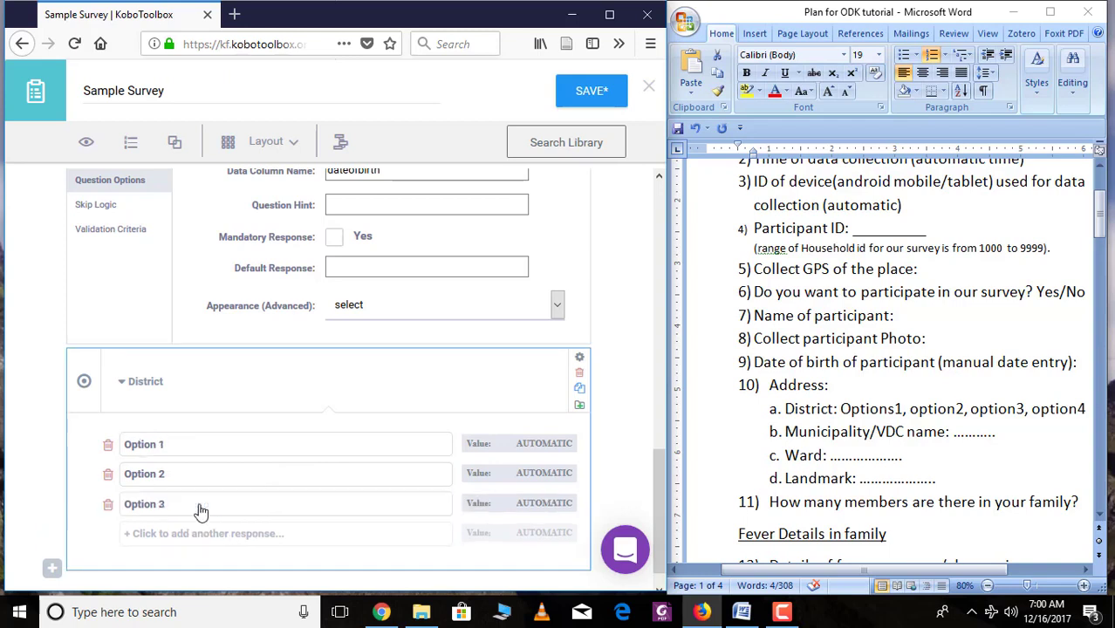
left_click(204, 534)
scroll(224, 499, "down", 1)
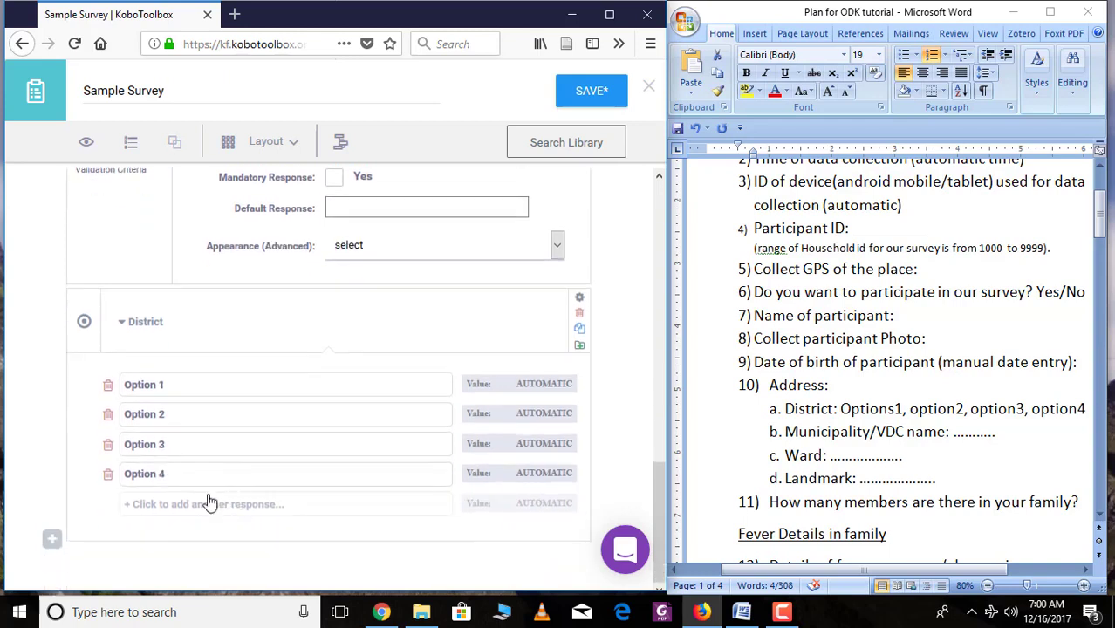
left_click(559, 387)
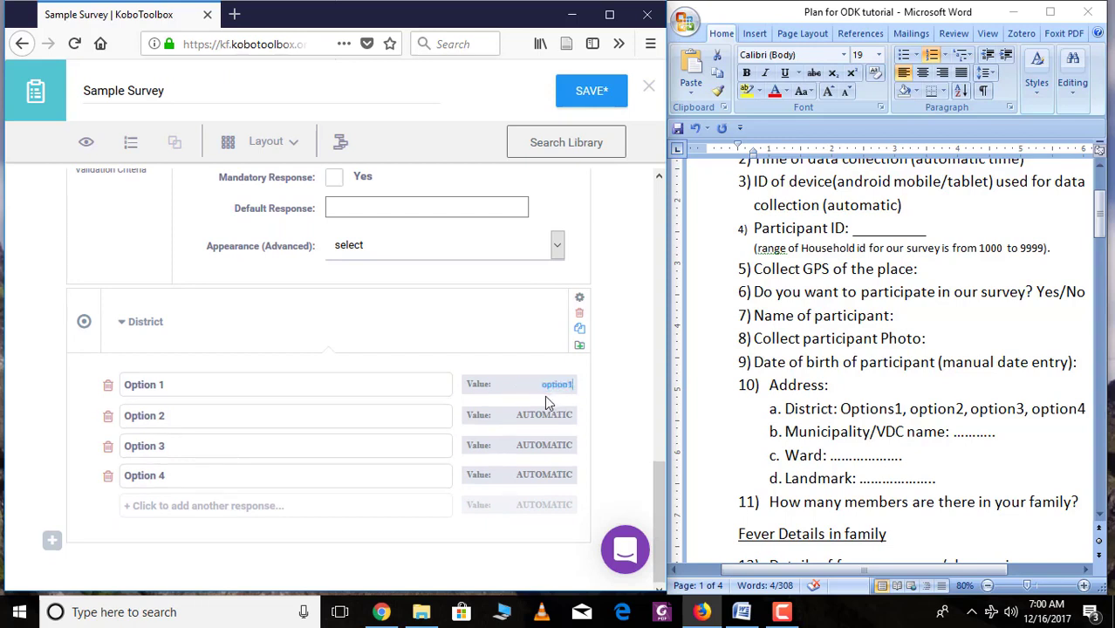
left_click(552, 476)
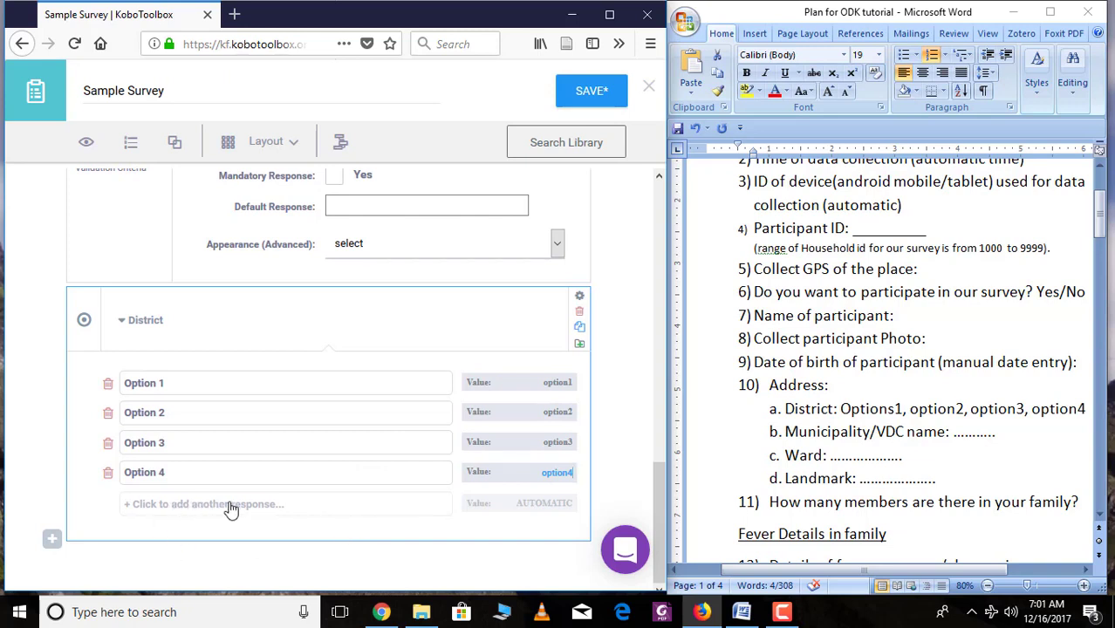
Step: Add a question labelled "Municipality/VDC name" below the District question with the Text response type
scroll(881, 432, "down", 1)
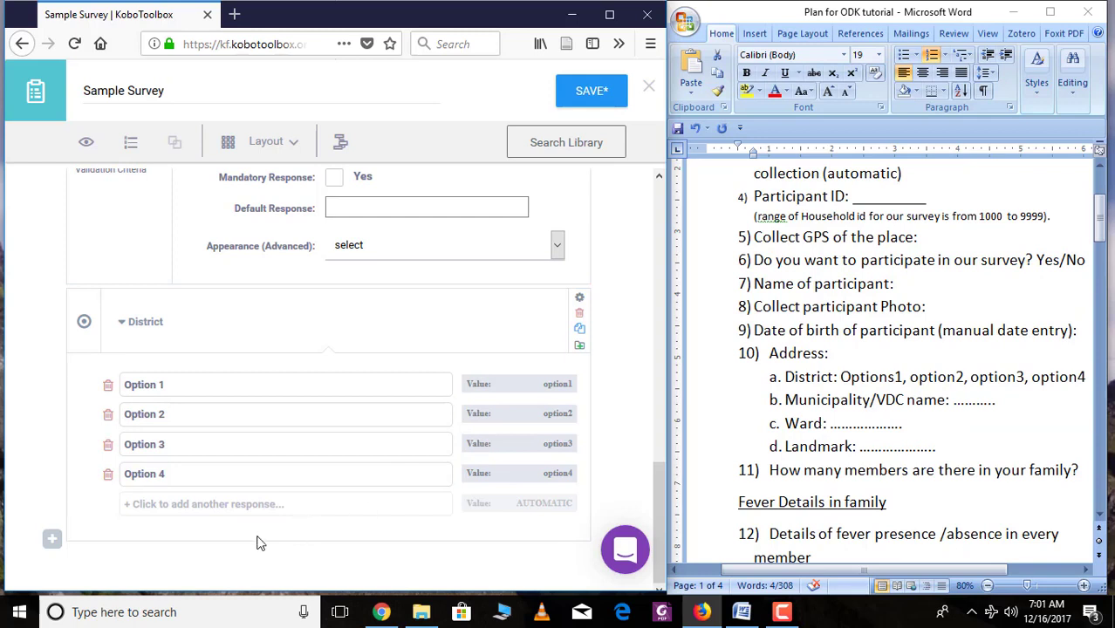
left_click(52, 539)
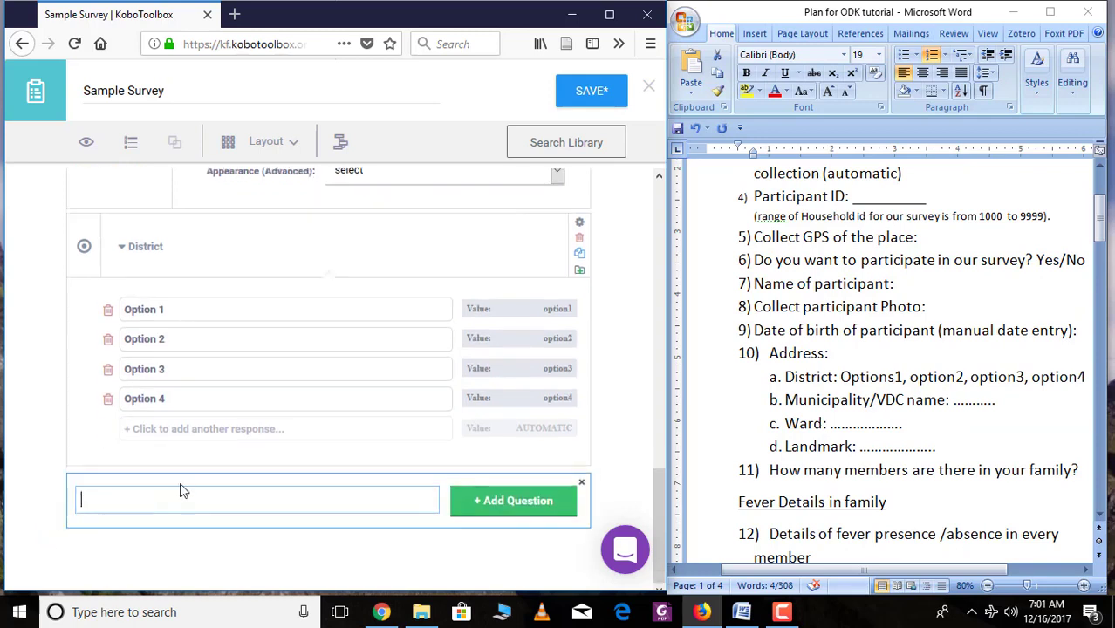
type("Municipality/VDC name")
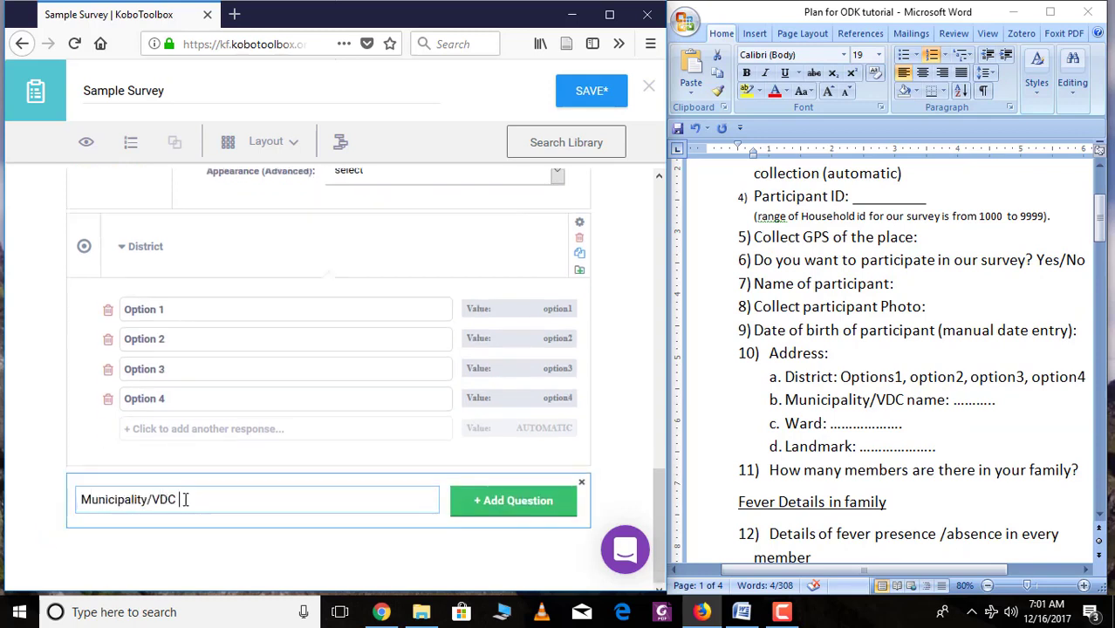
left_click(528, 501)
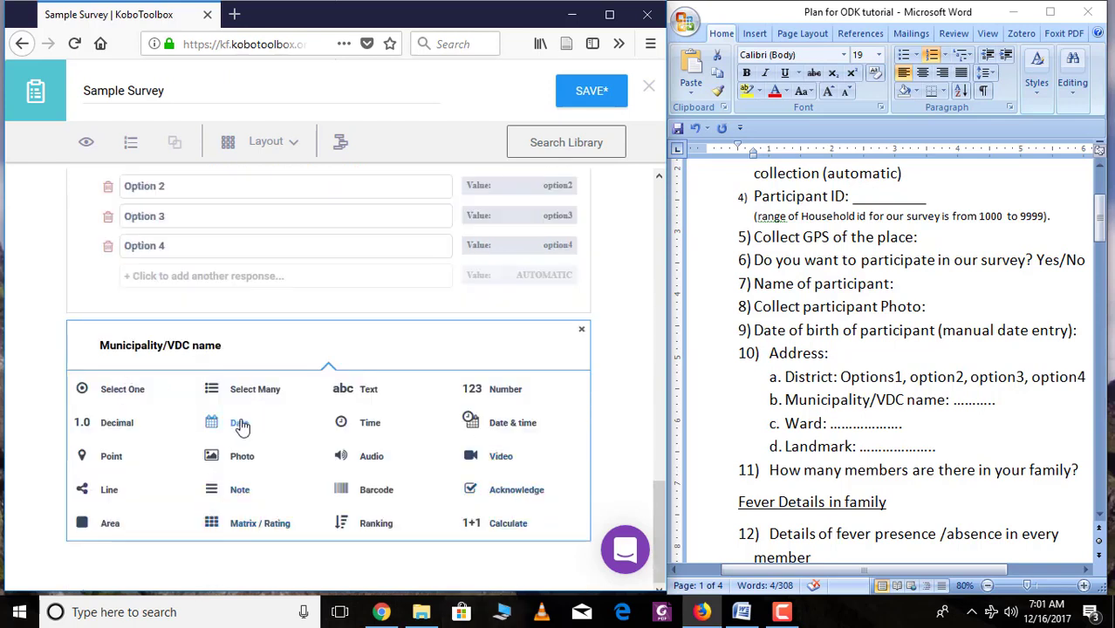
left_click(366, 392)
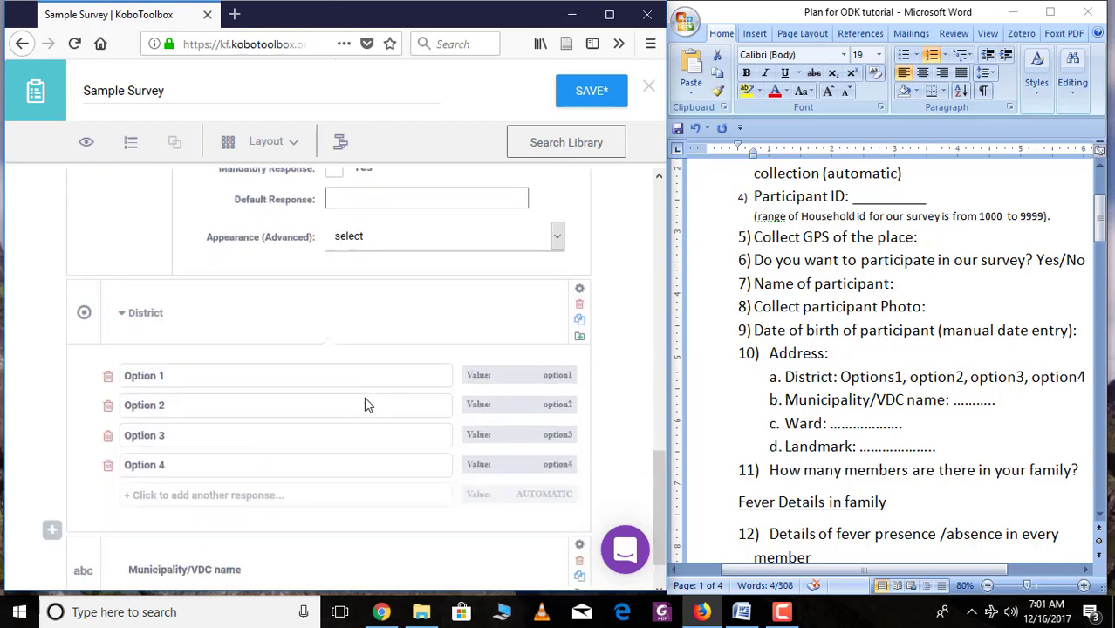
Step: Check the data column name in the Municipality/VDC name question's settings and close them
scroll(358, 445, "down", 1)
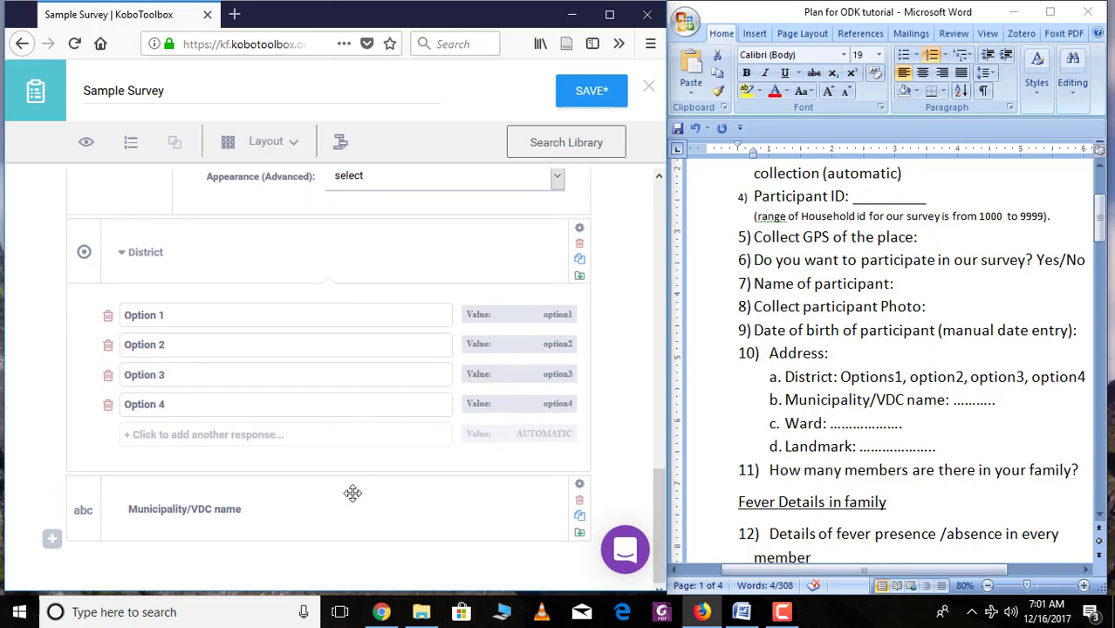
left_click(579, 491)
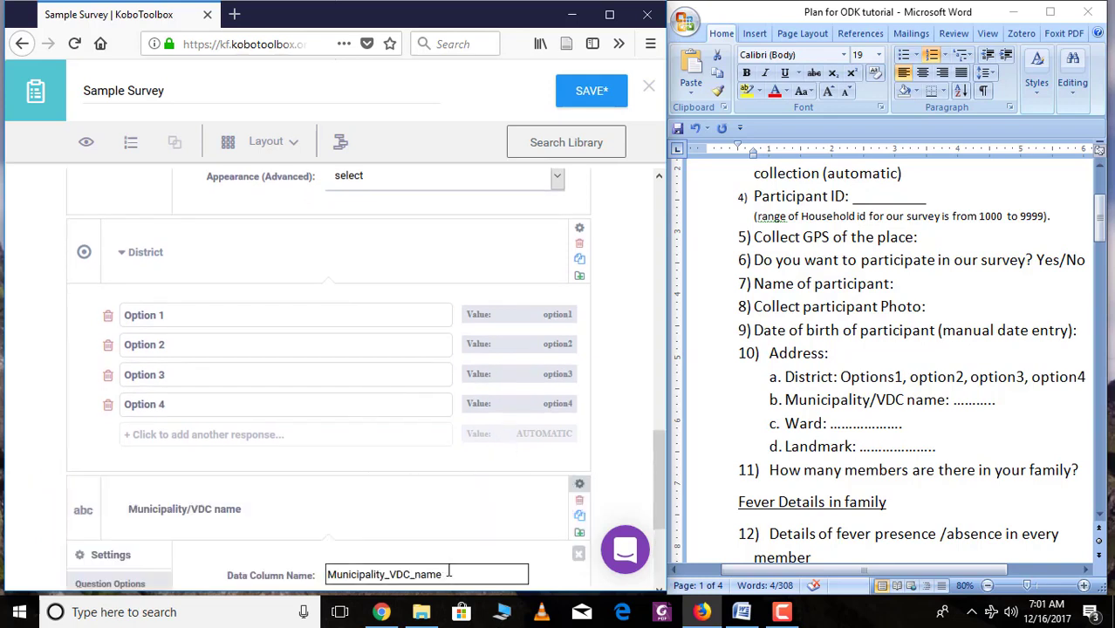
scroll(410, 550, "down", 3)
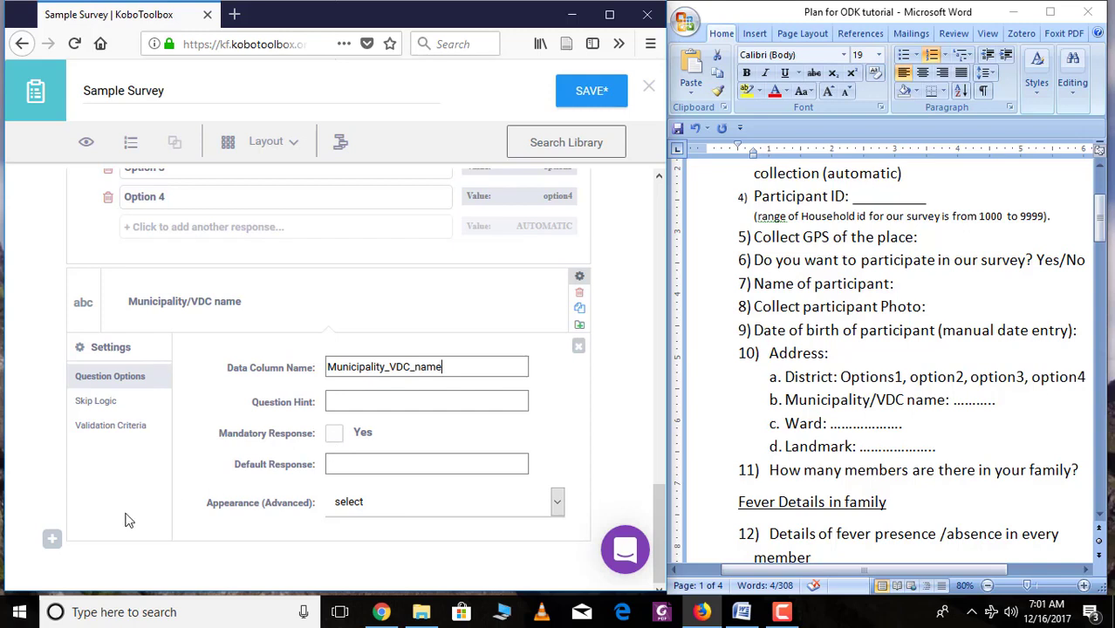
left_click(577, 347)
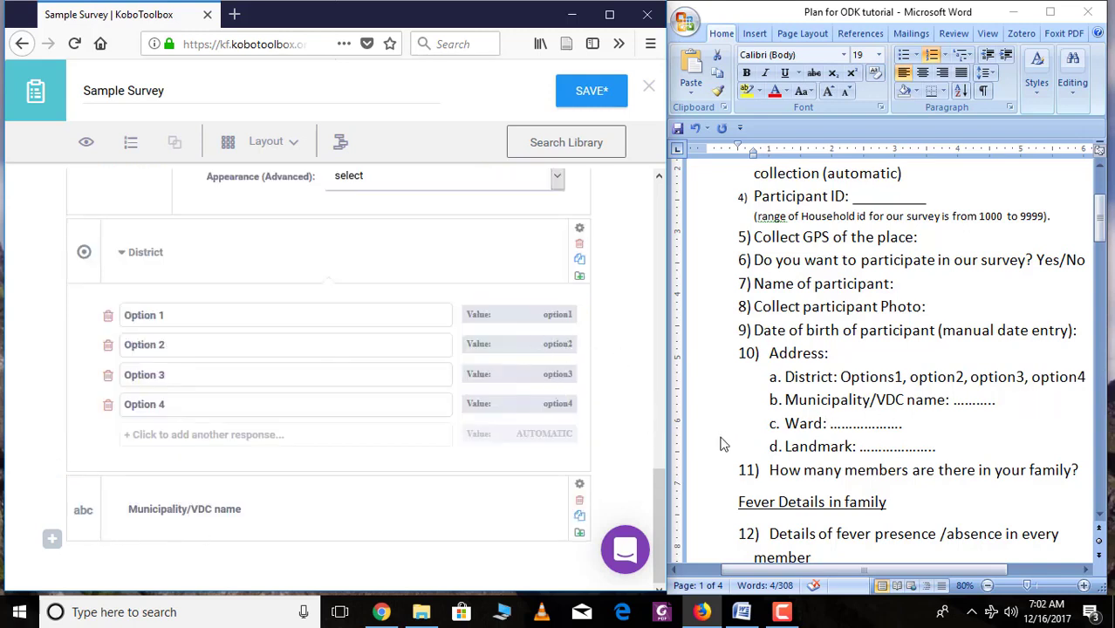
Step: Add a question labelled "ward" below the Municipality/VDC name question with the Number response type
left_click(52, 539)
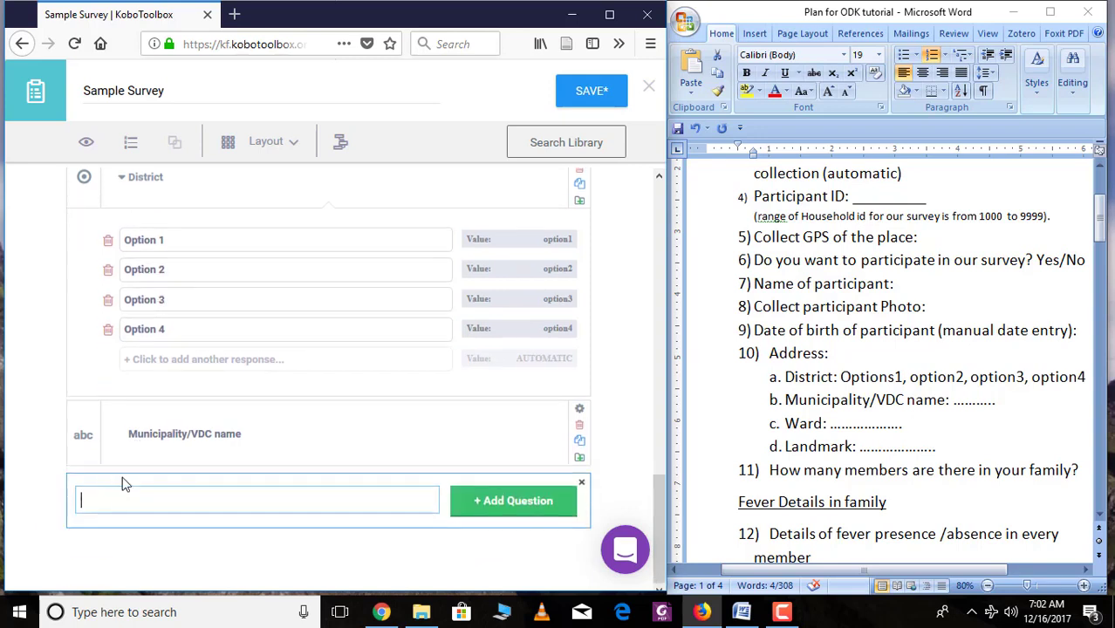
type("ward")
left_click(524, 501)
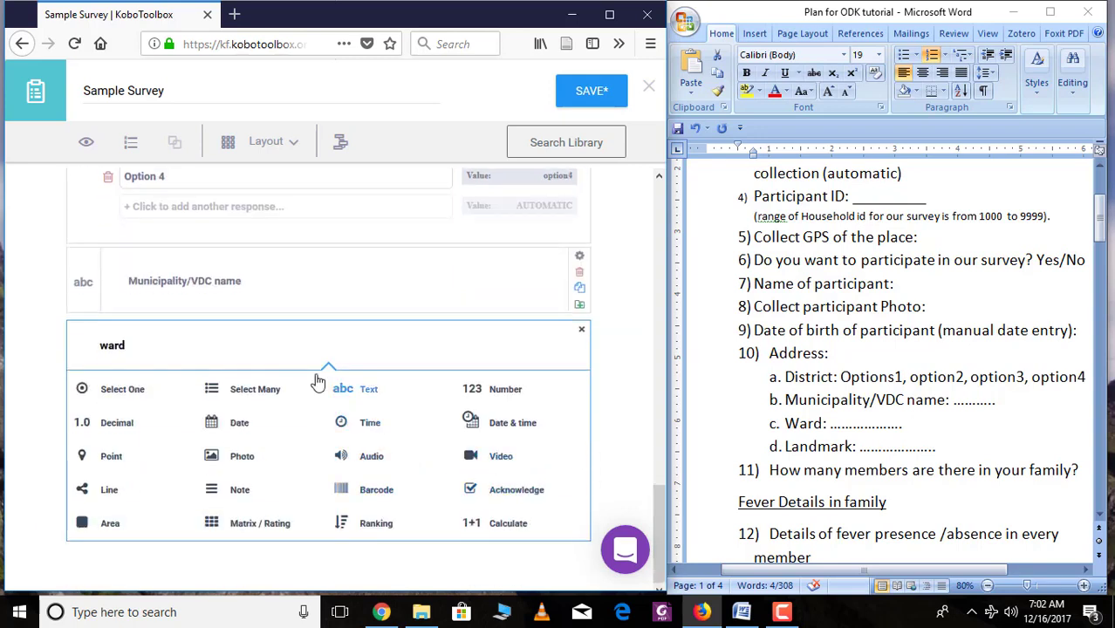
left_click(495, 392)
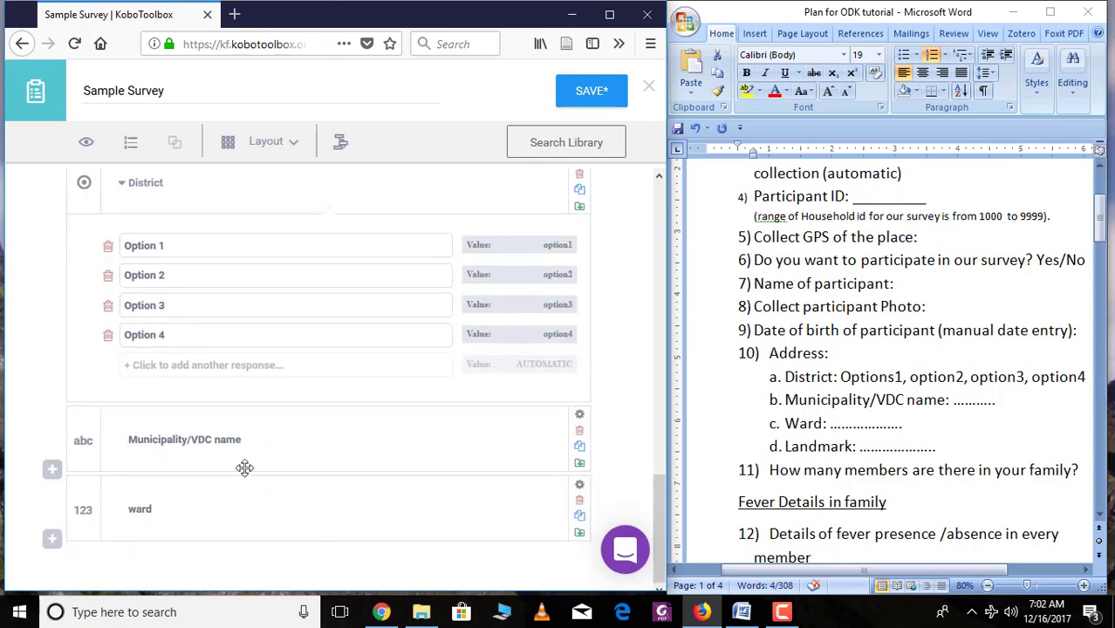
Step: Add a question labelled "Landmark" below the ward question with the Text response type
left_click(52, 539)
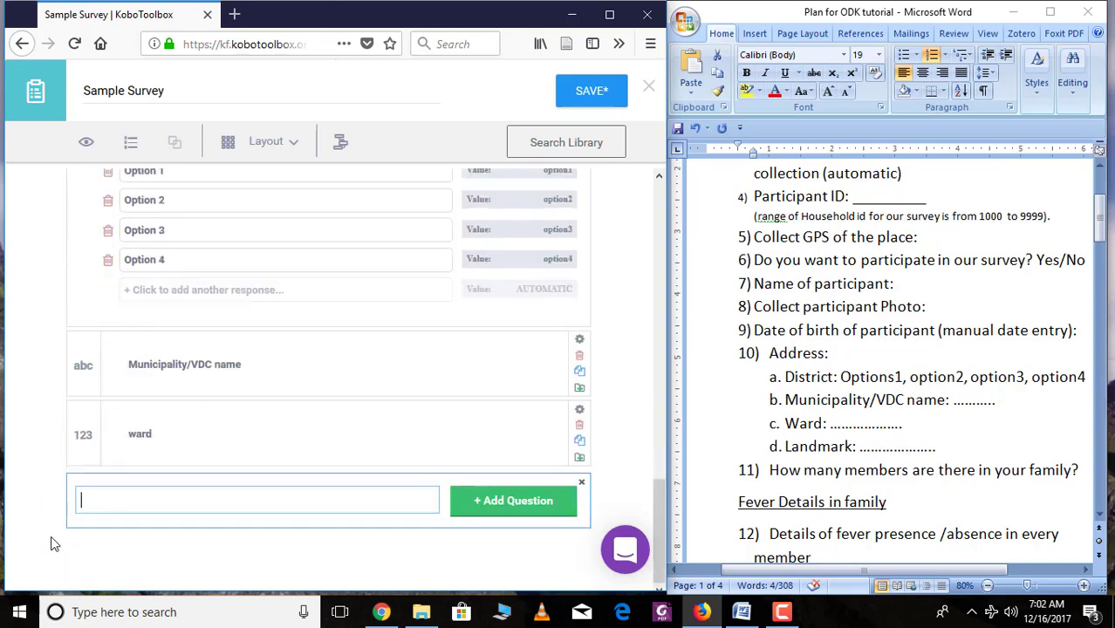
type("Landmark")
left_click(547, 506)
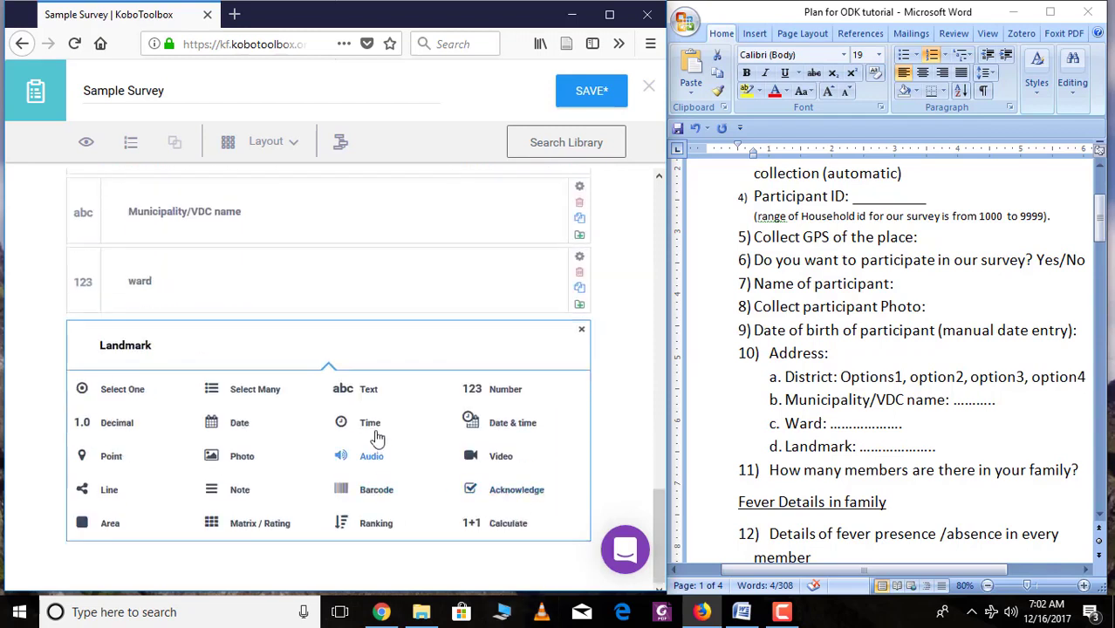
left_click(353, 401)
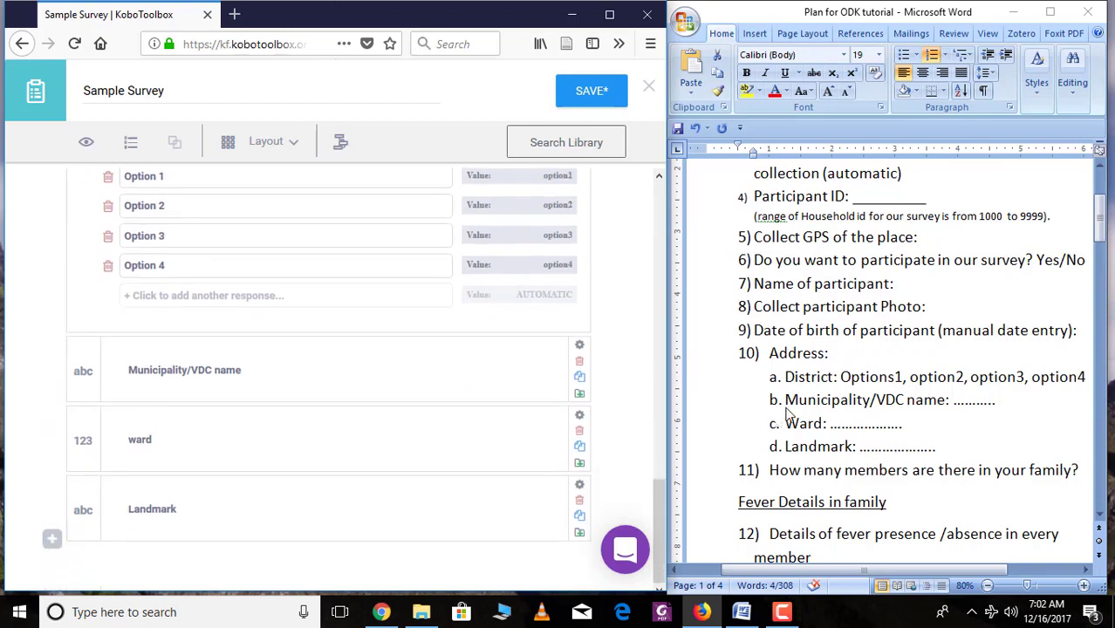
Step: Add a Number question "How many members are there in your family ?" below Landmark and set its data column name to family_members
scroll(820, 418, "down", 1)
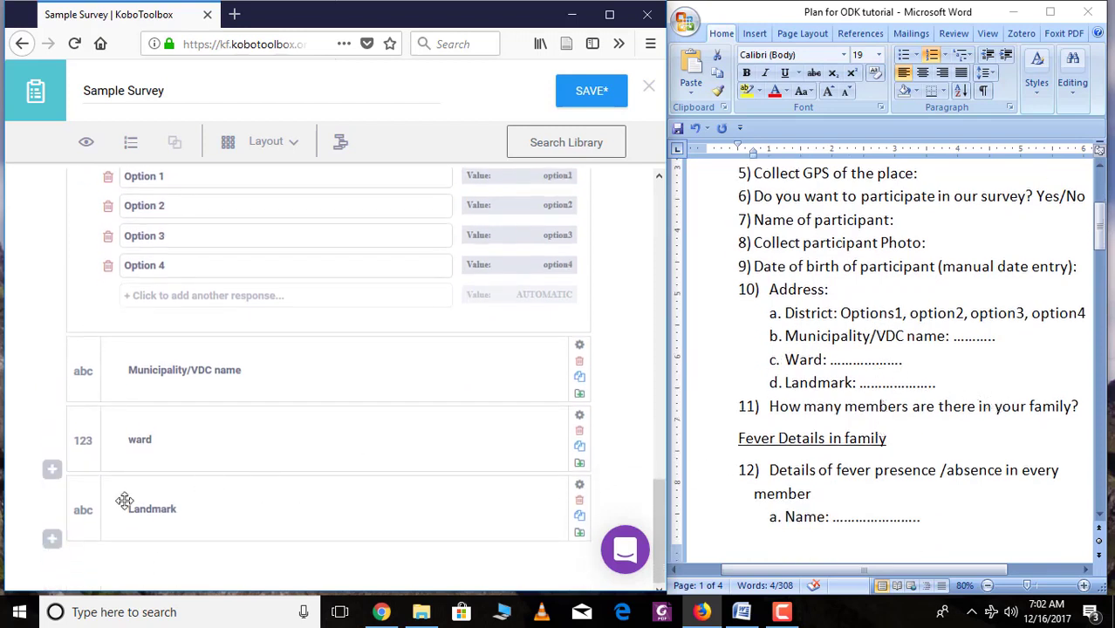
left_click(54, 540)
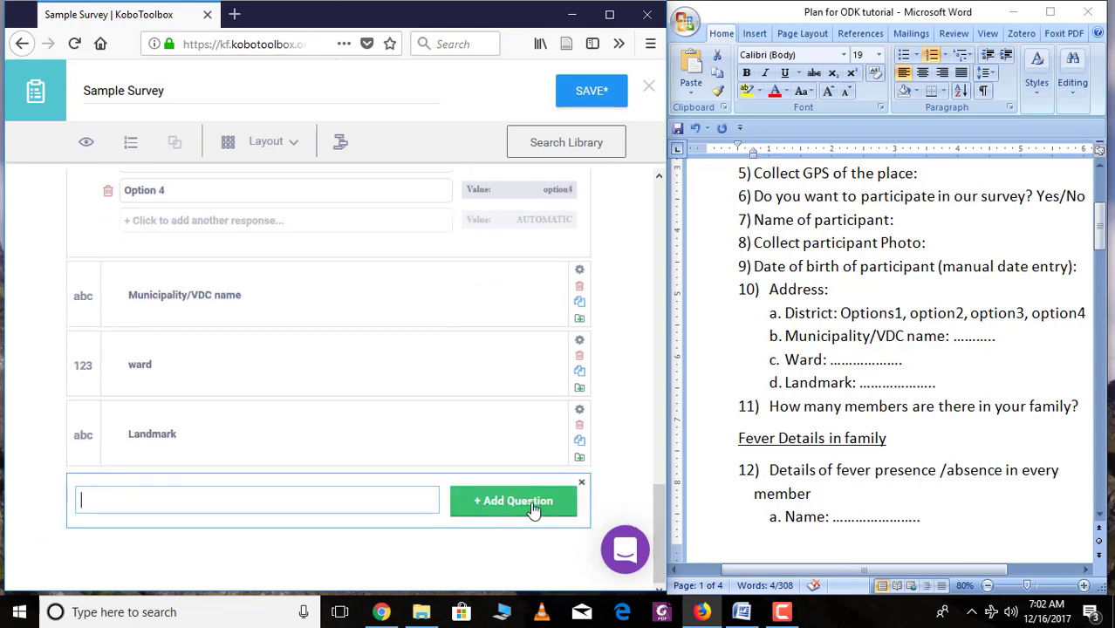
type("How many members are there in your family")
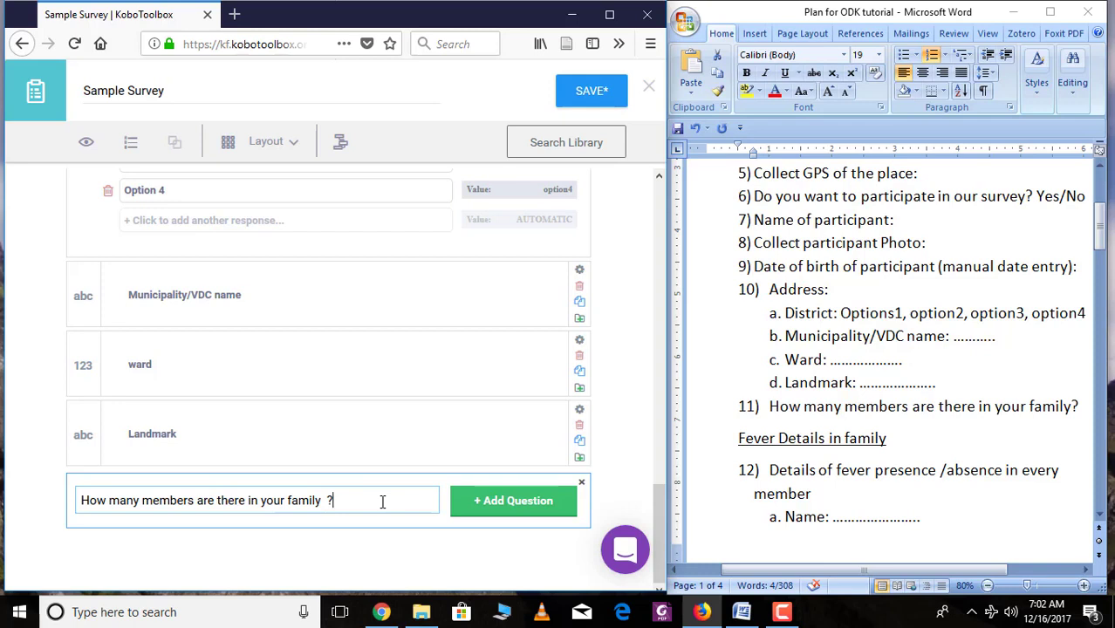
left_click(504, 510)
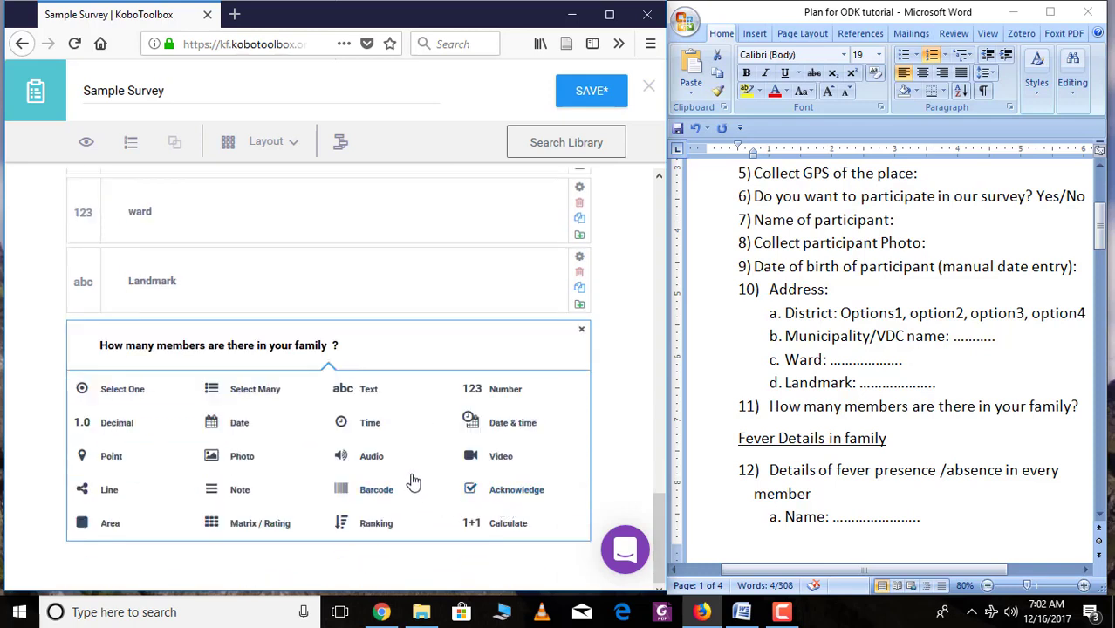
left_click(478, 390)
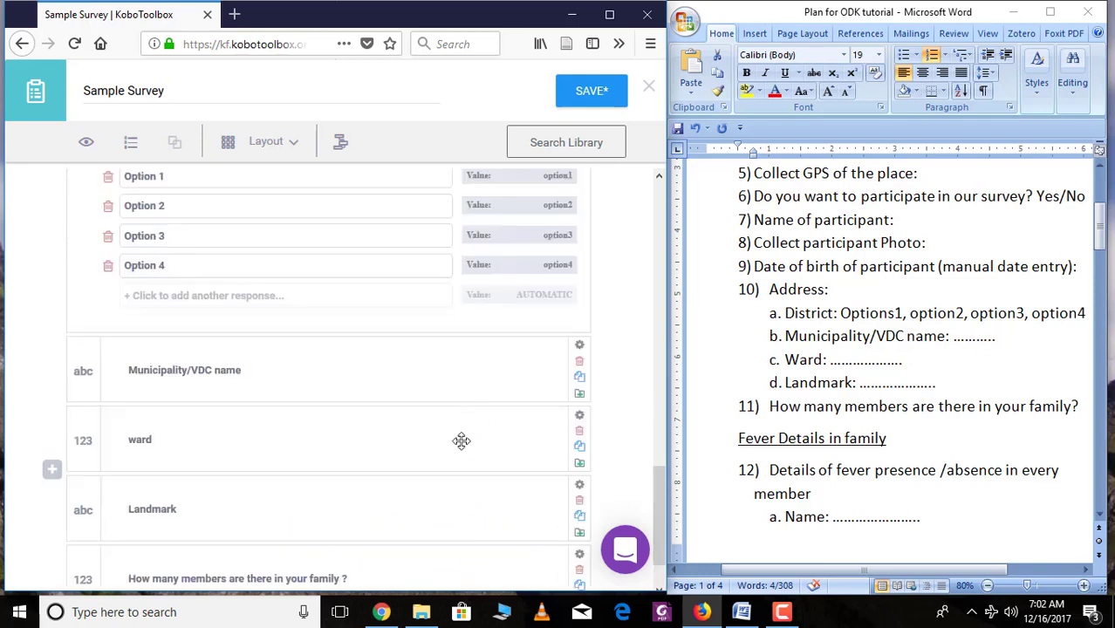
left_click(580, 485)
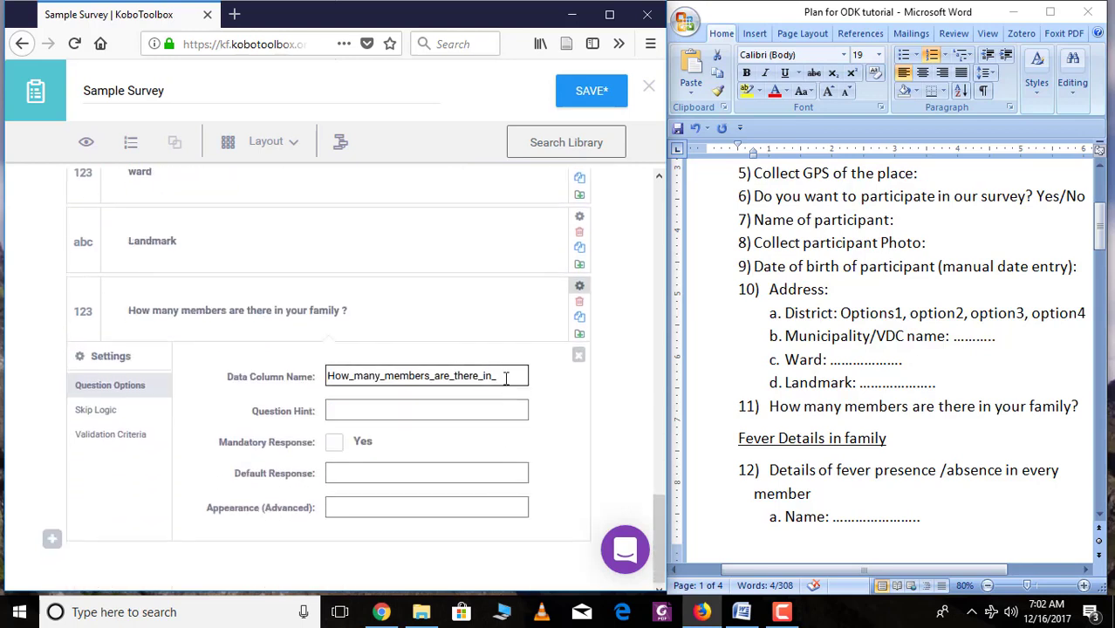
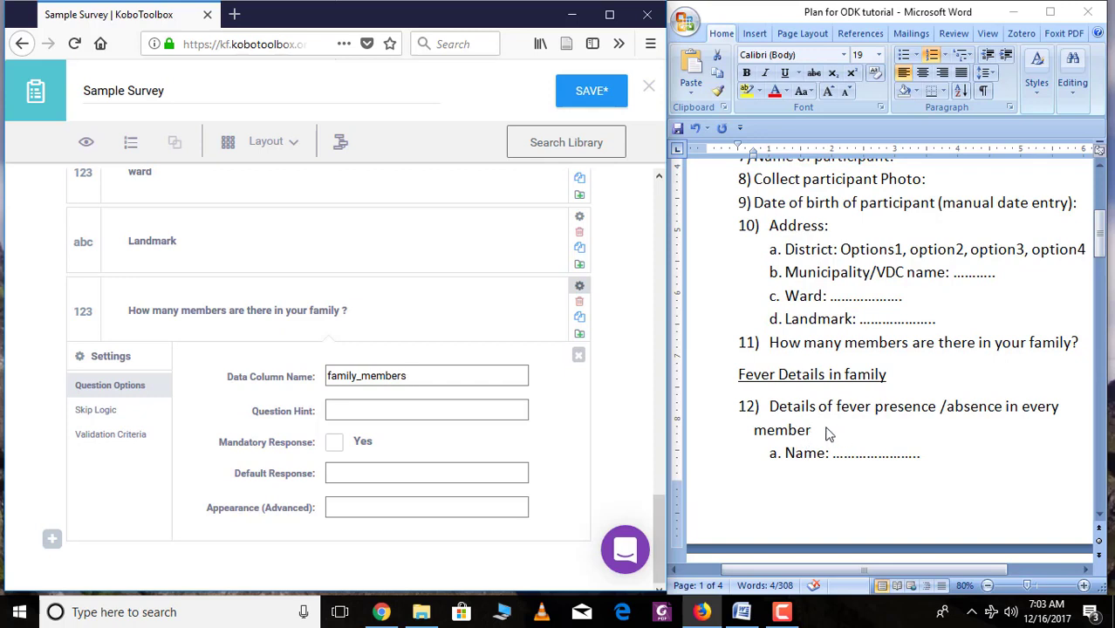
Step: Add a question labelled "Name" below the family members question with the Text response type
scroll(825, 436, "down", 1)
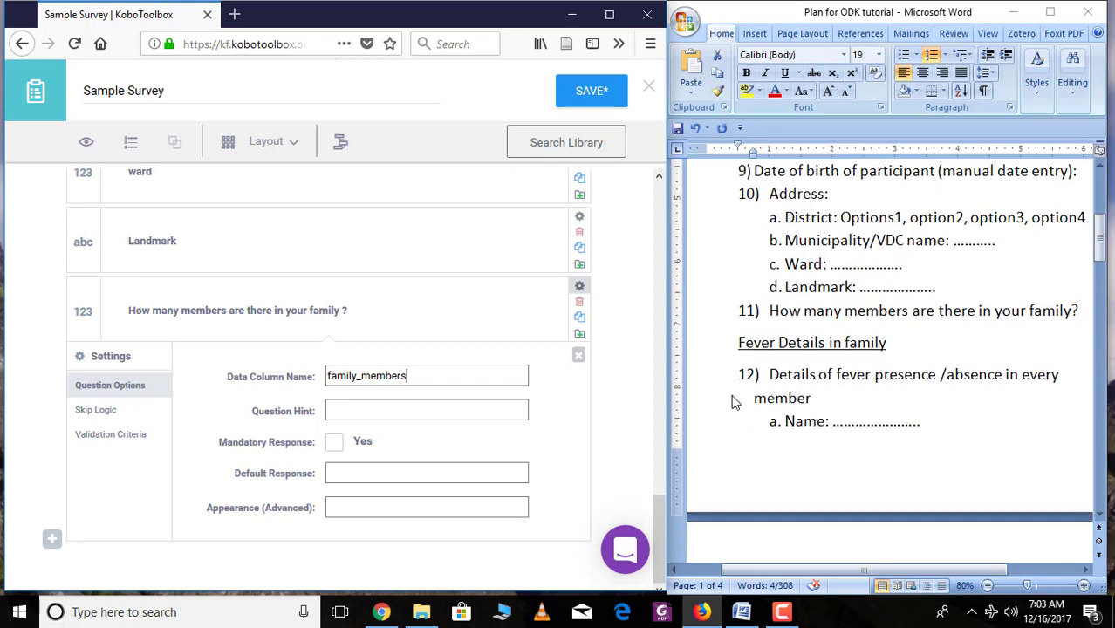
left_click(52, 539)
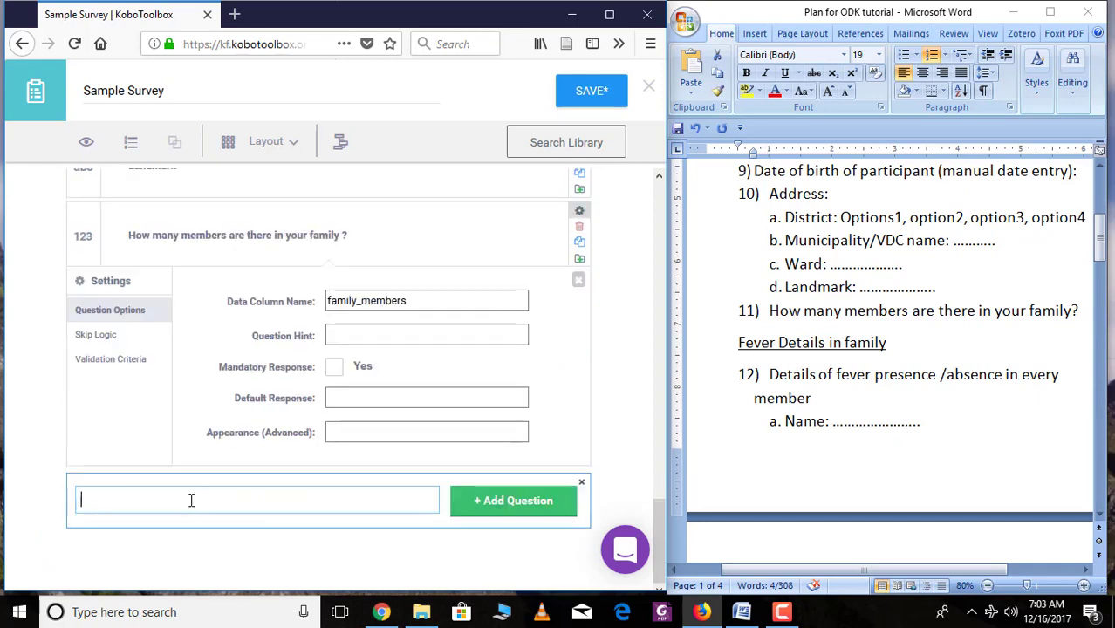
type("Name")
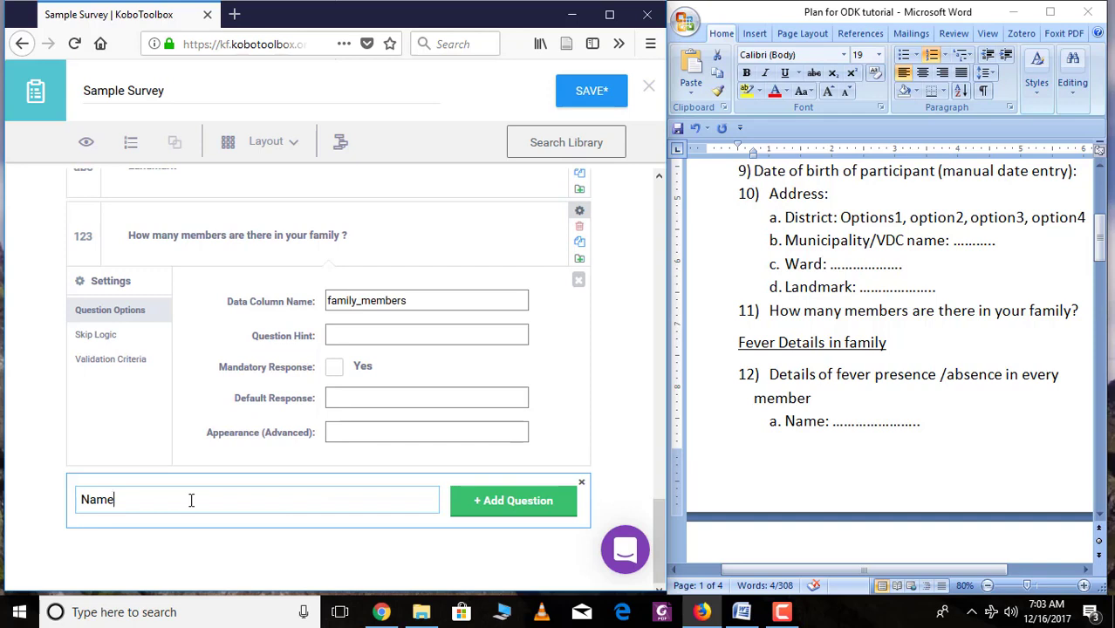
left_click(518, 505)
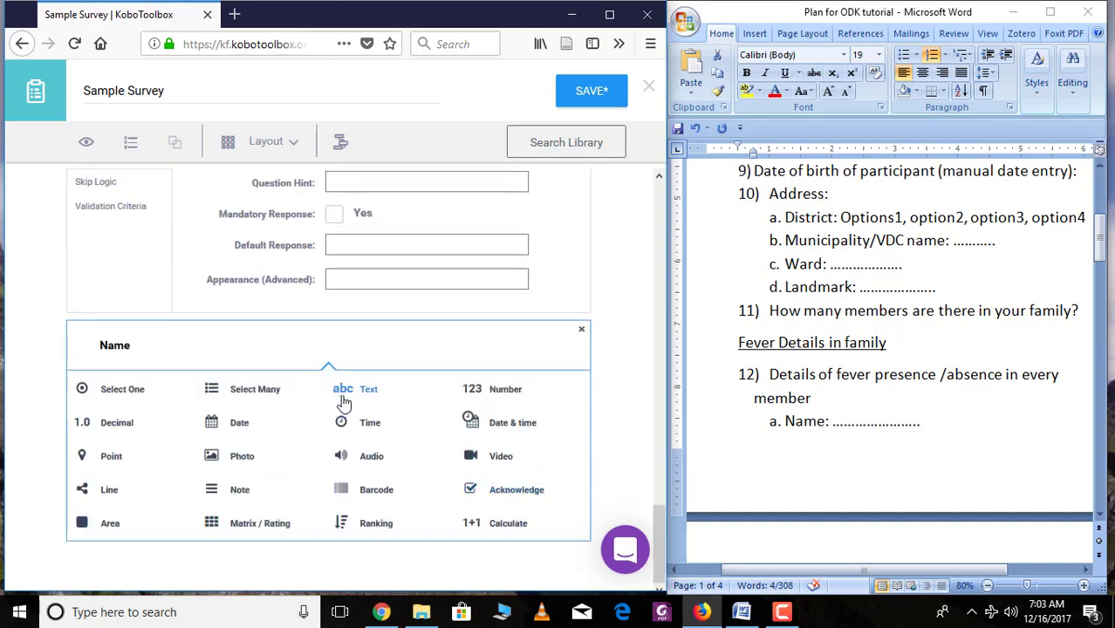
left_click(358, 393)
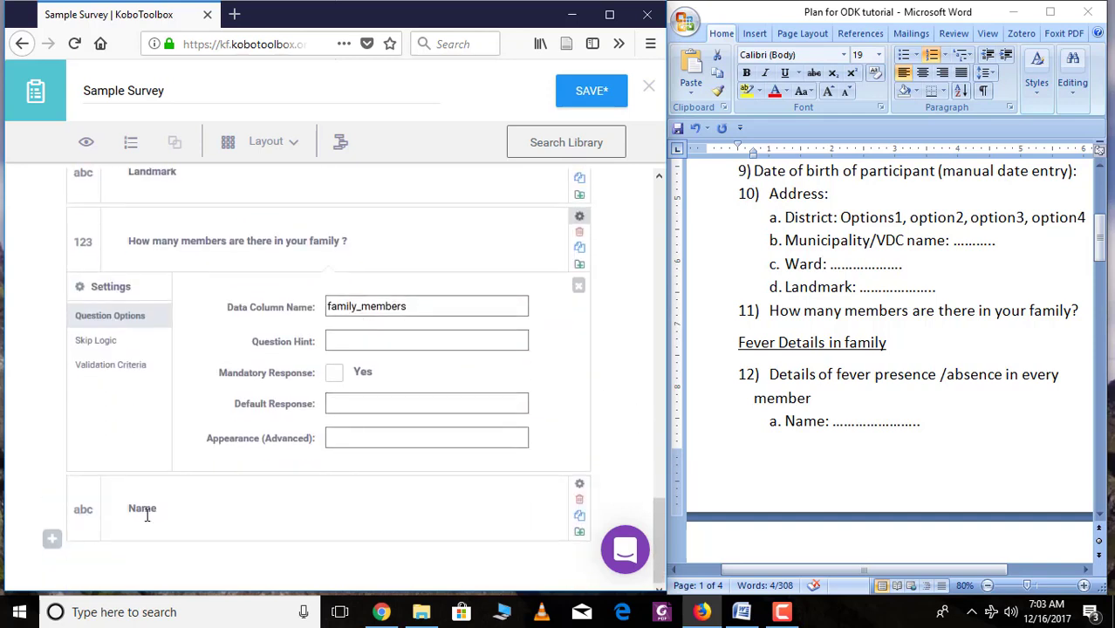
Step: Add a question labelled "Age" below the Name question with the Number response type
left_click(51, 540)
scroll(835, 377, "down", 5)
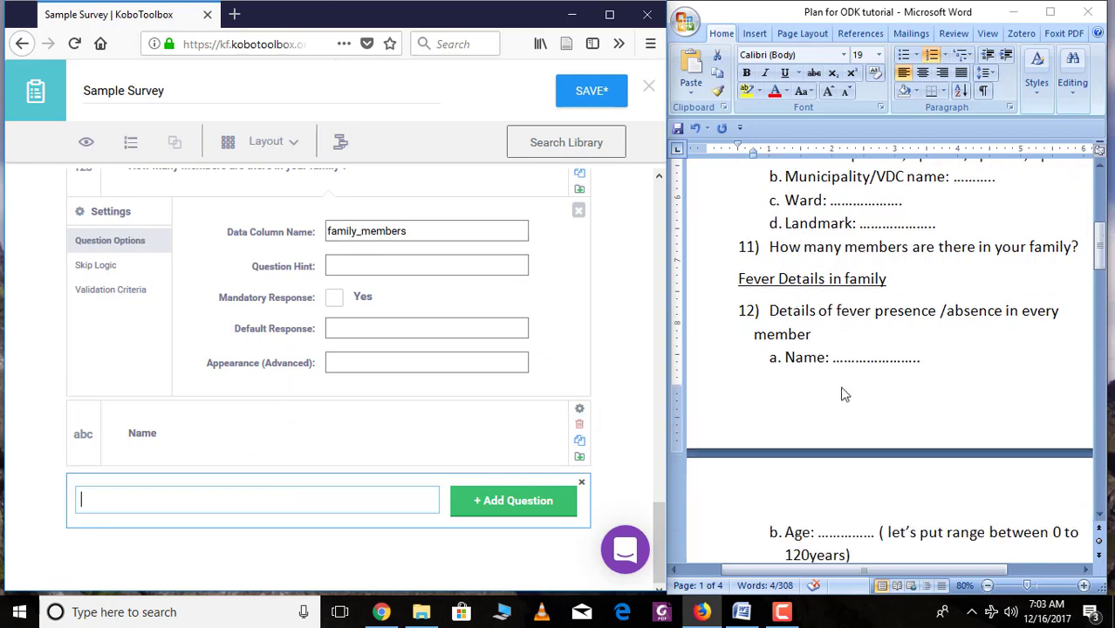
type("Age")
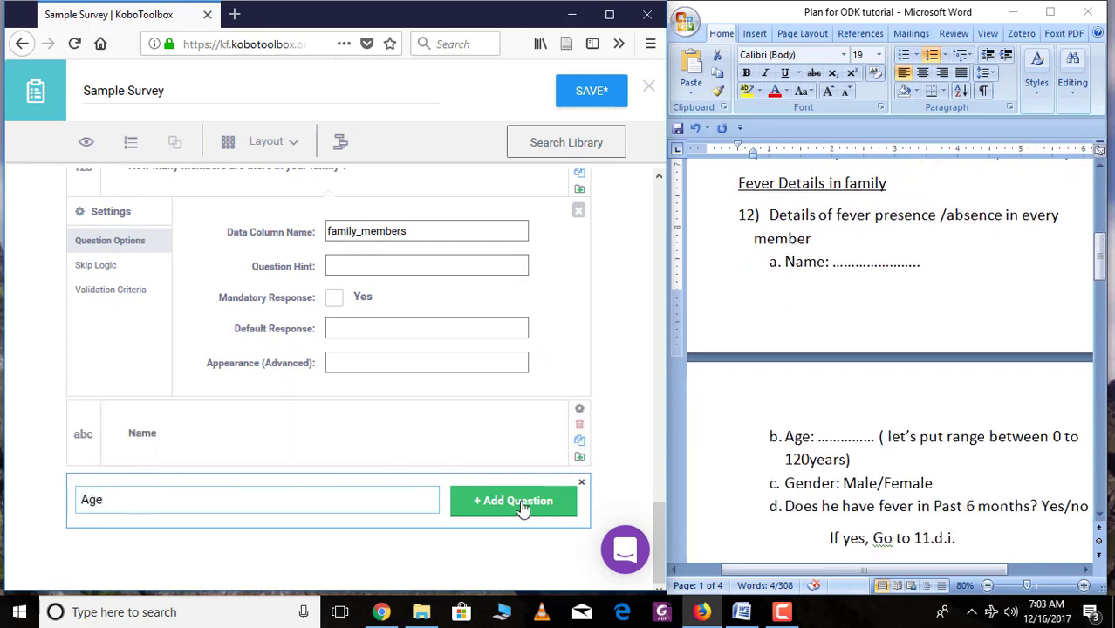
left_click(522, 503)
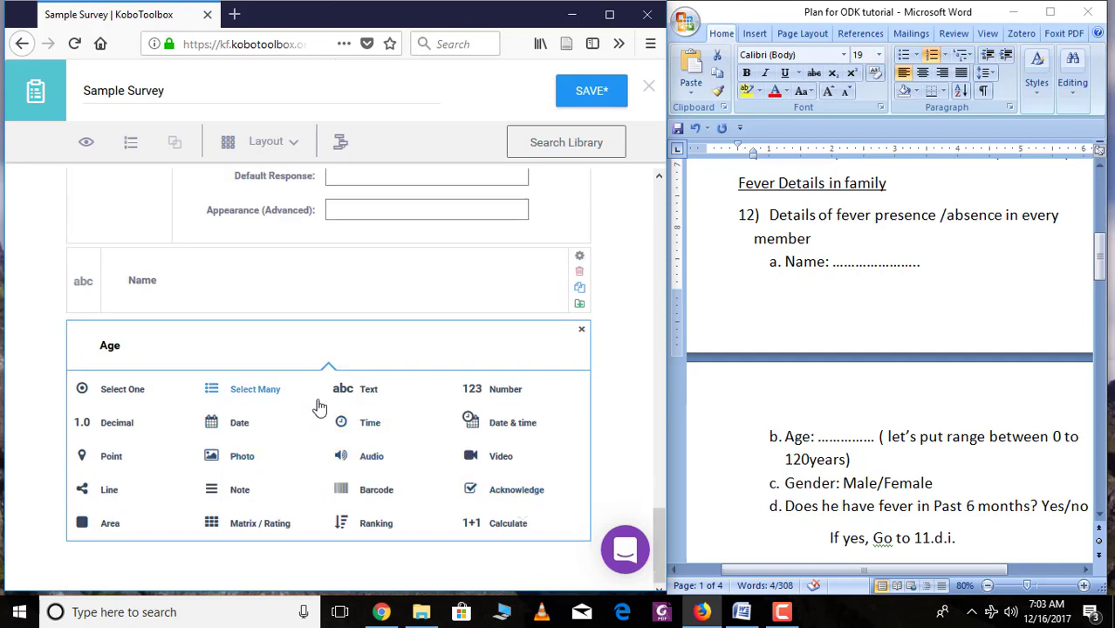
left_click(463, 398)
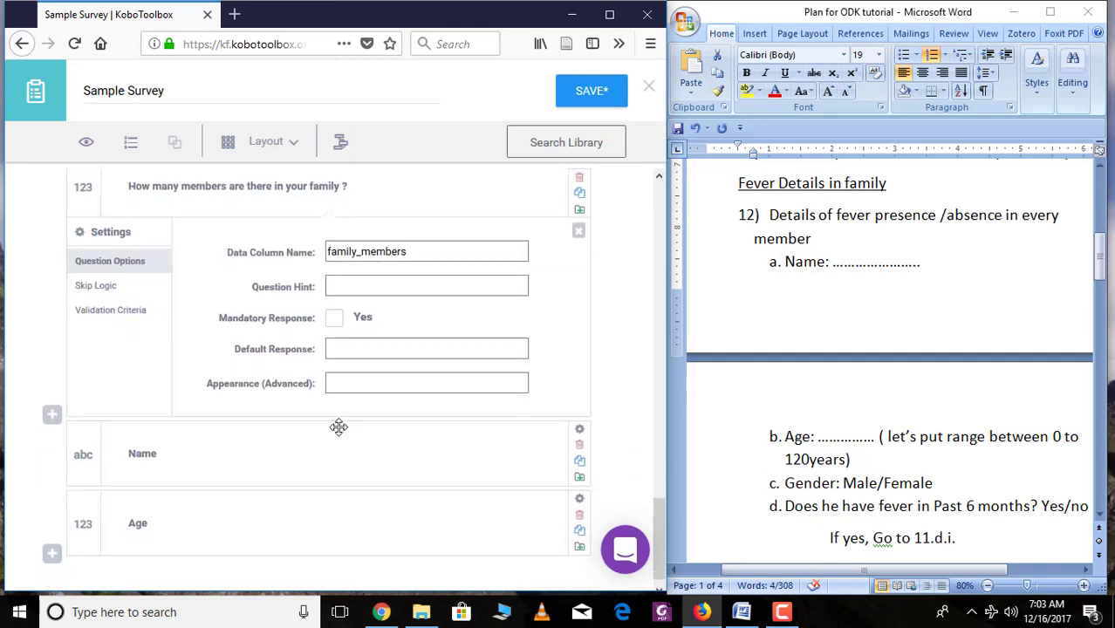
Step: Add a question labelled "Gender" below the Age question with the Select One response type
left_click(55, 545)
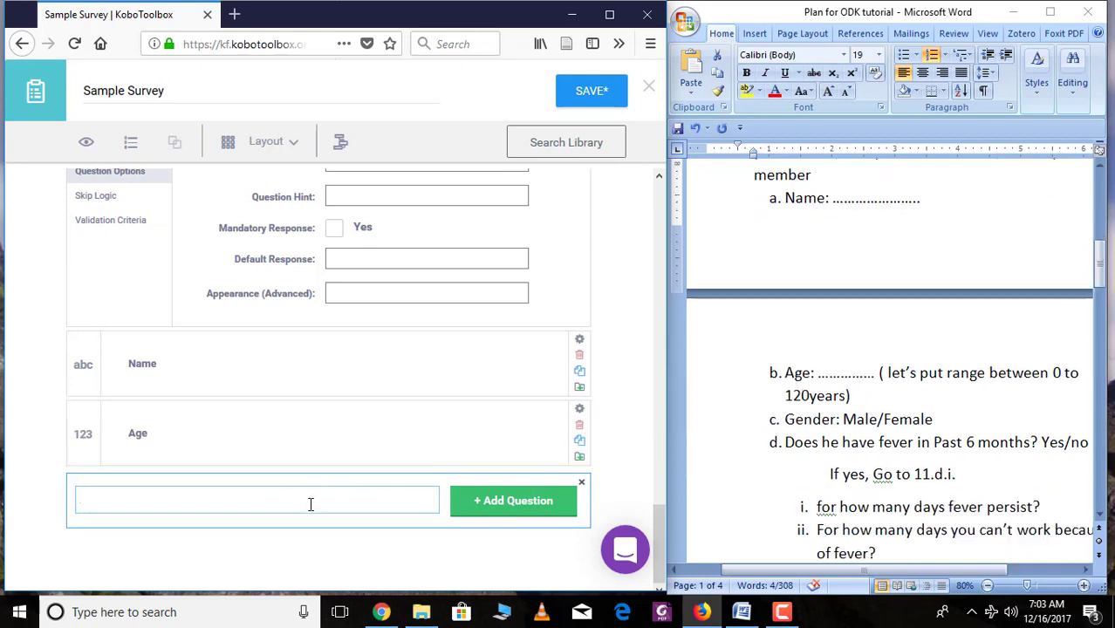
type("Gender")
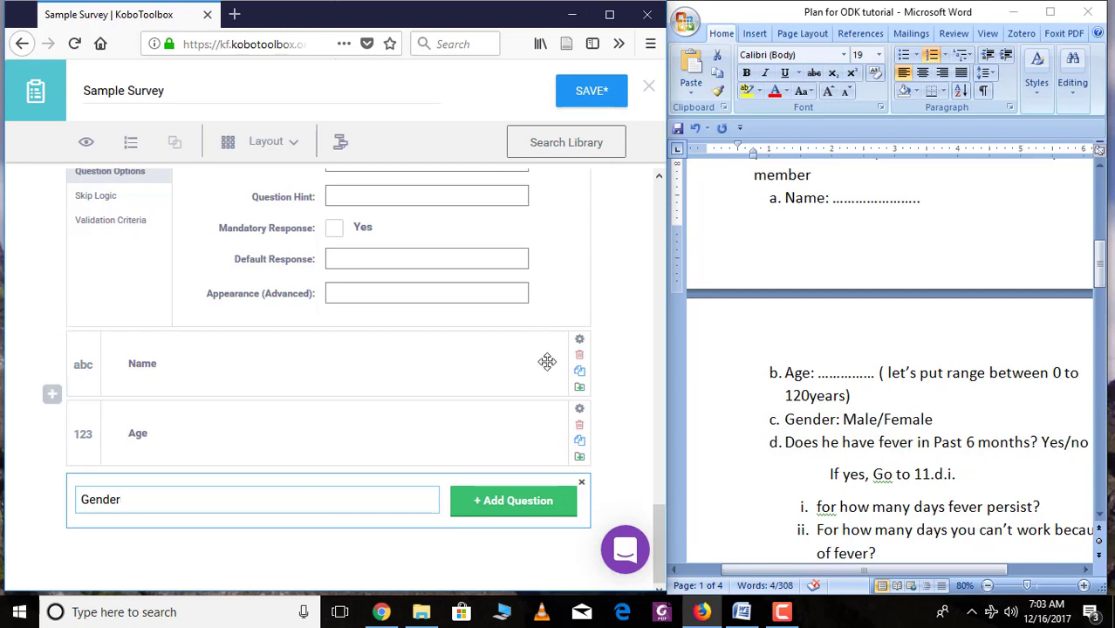
left_click(505, 506)
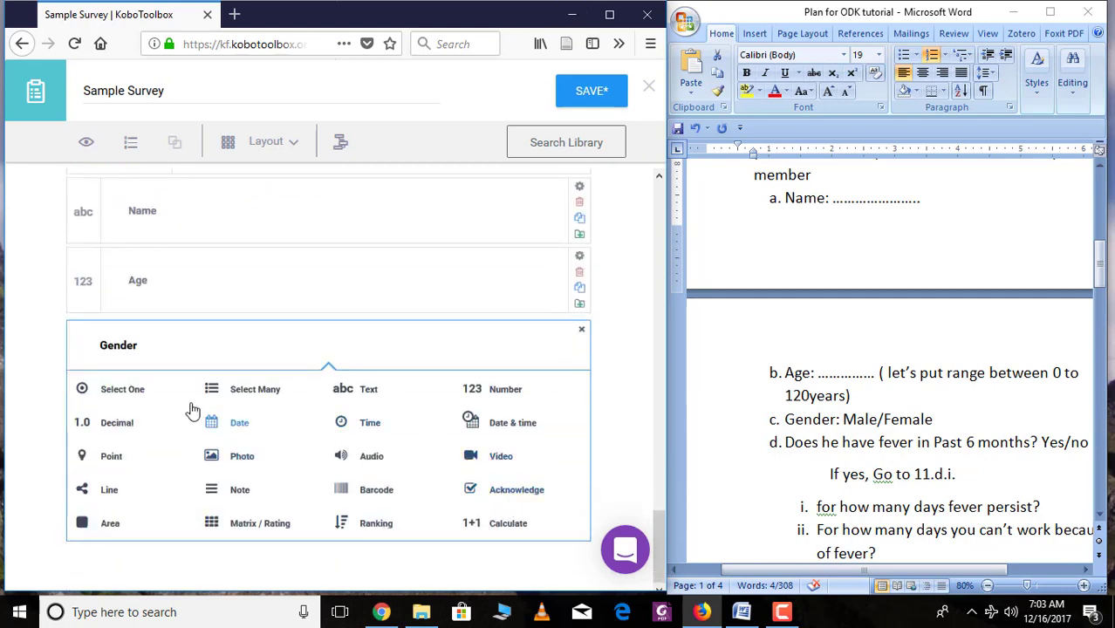
left_click(130, 393)
Step: Label the two response options of the Gender question "Male" and "Female"
scroll(236, 480, "down", 3)
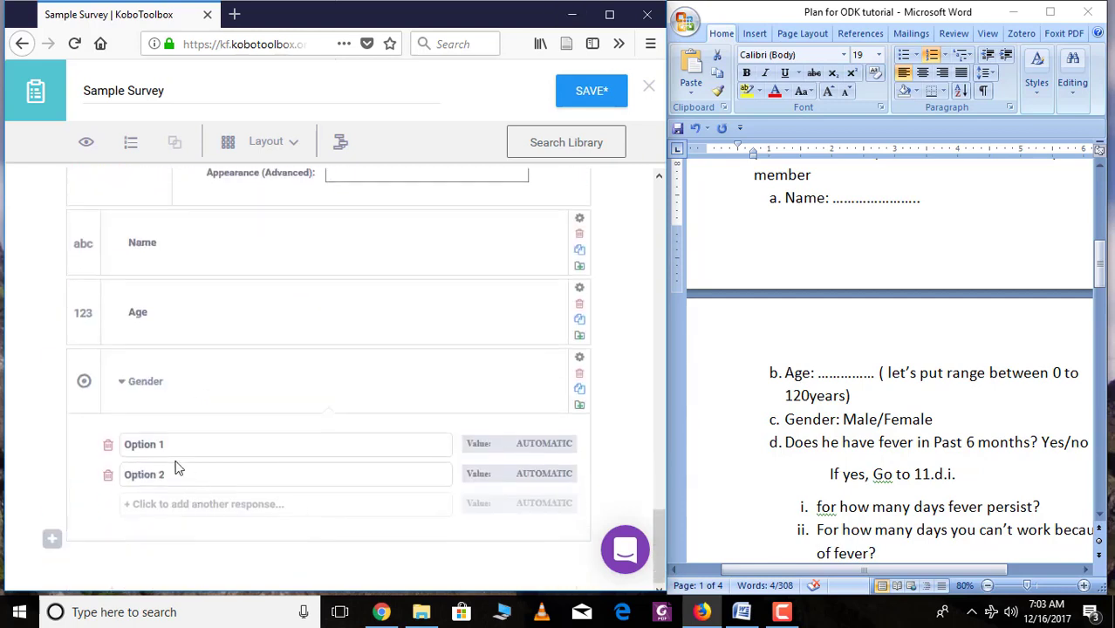
left_click(174, 445)
type("Male")
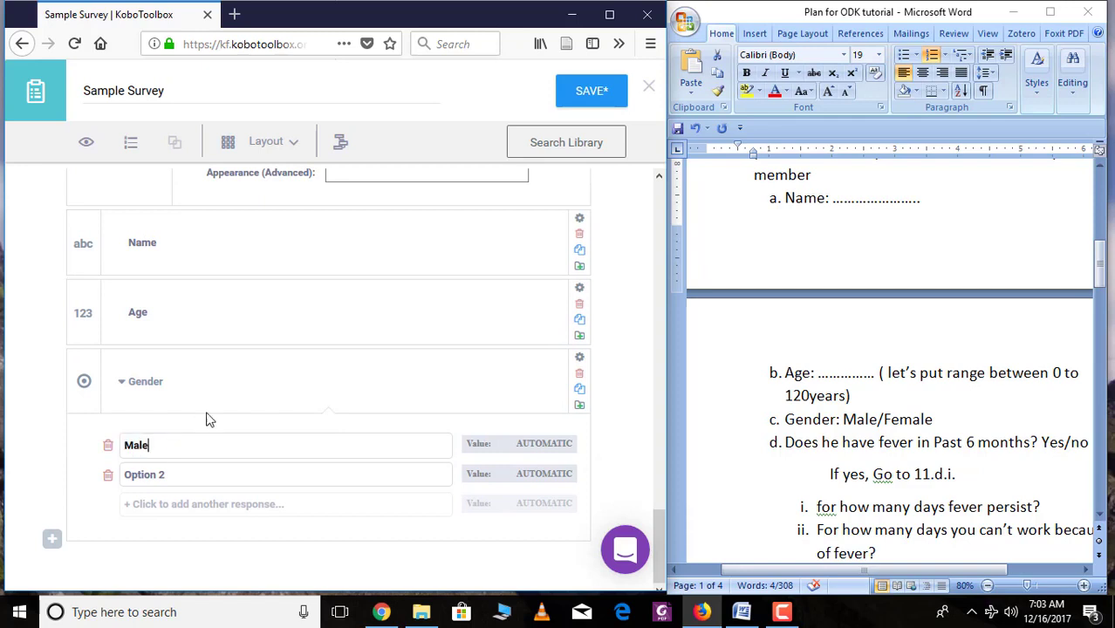
left_click(173, 471)
type("Female")
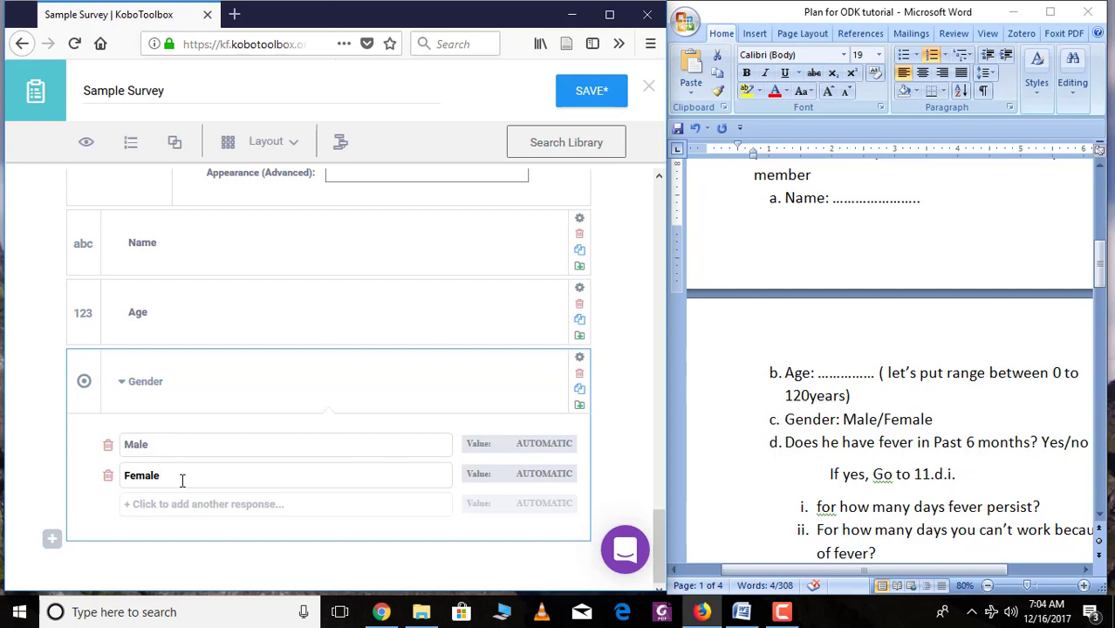
Step: Set the option values of the Gender question to Male and Female, matching their labels
left_click(551, 441)
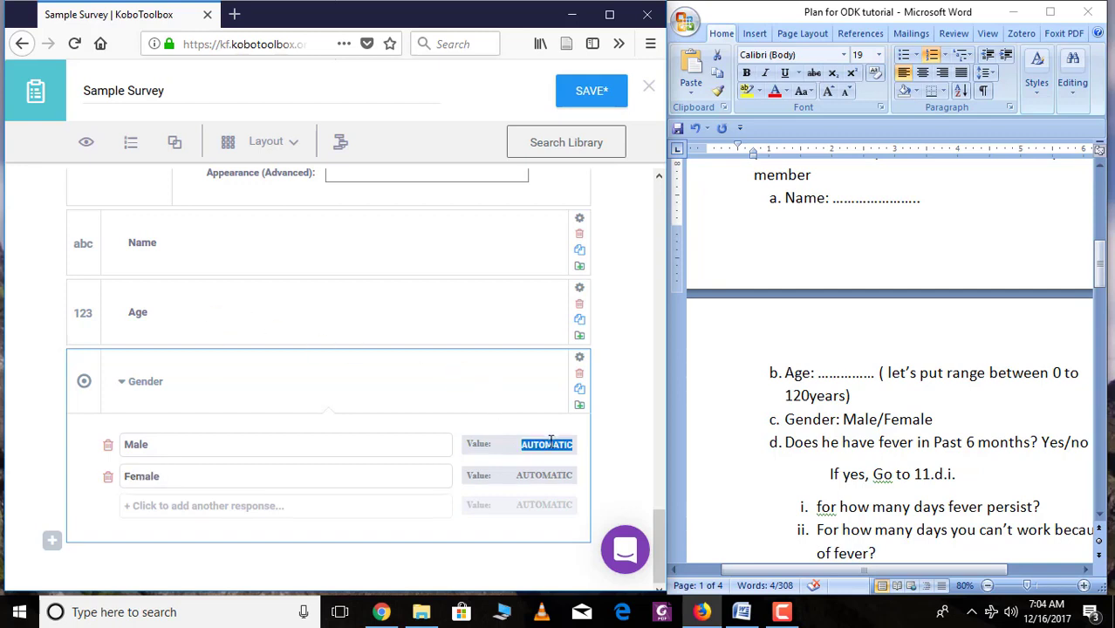
type("a")
type("Male")
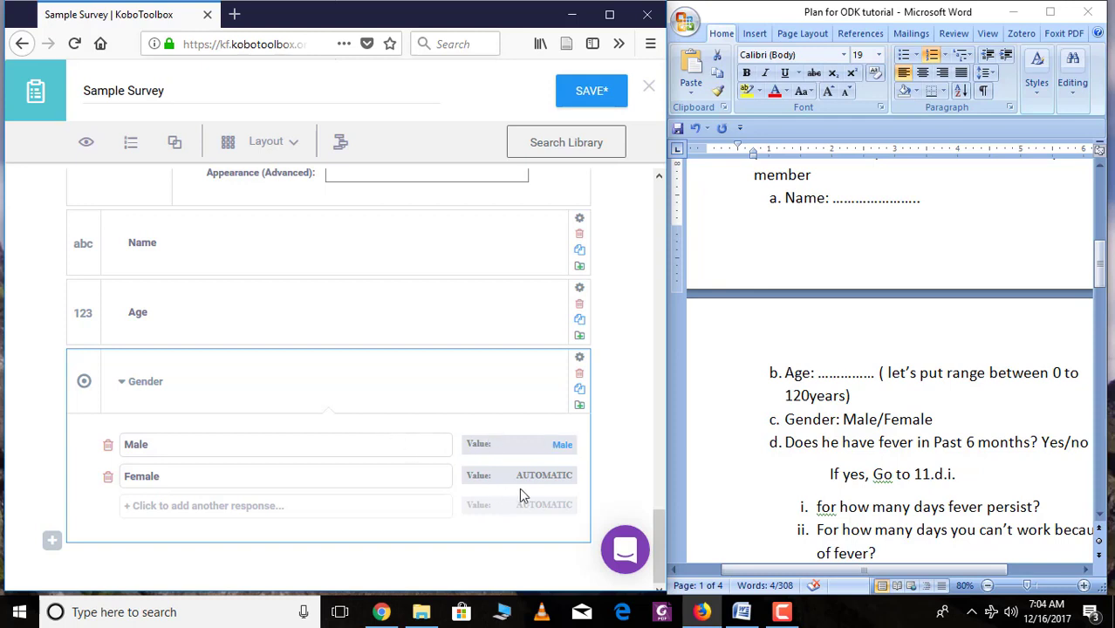
left_click(538, 478)
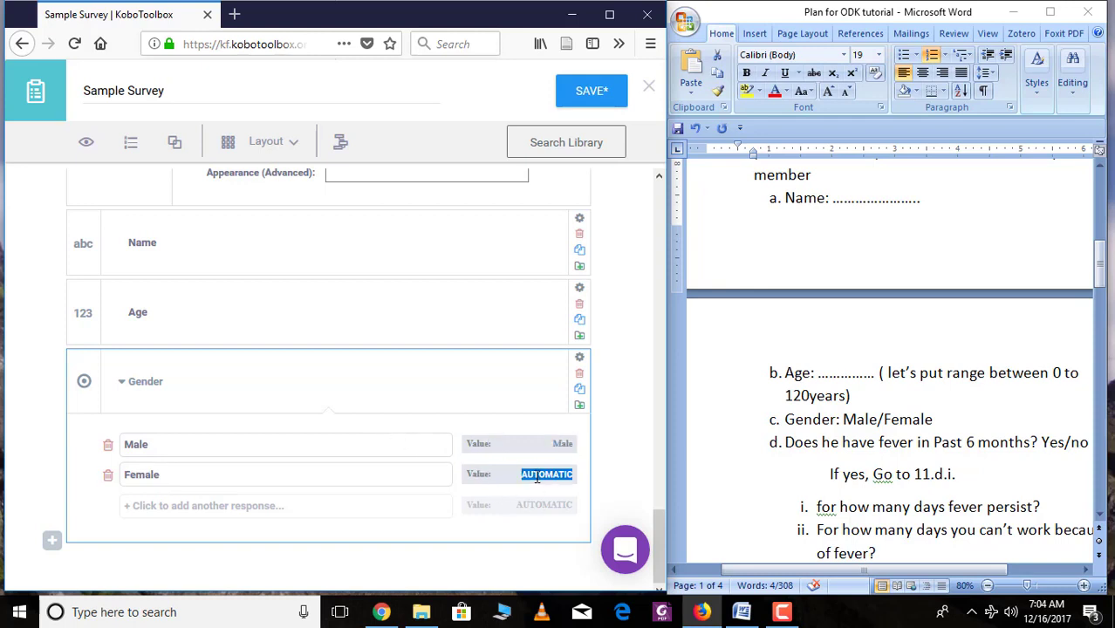
type("Female")
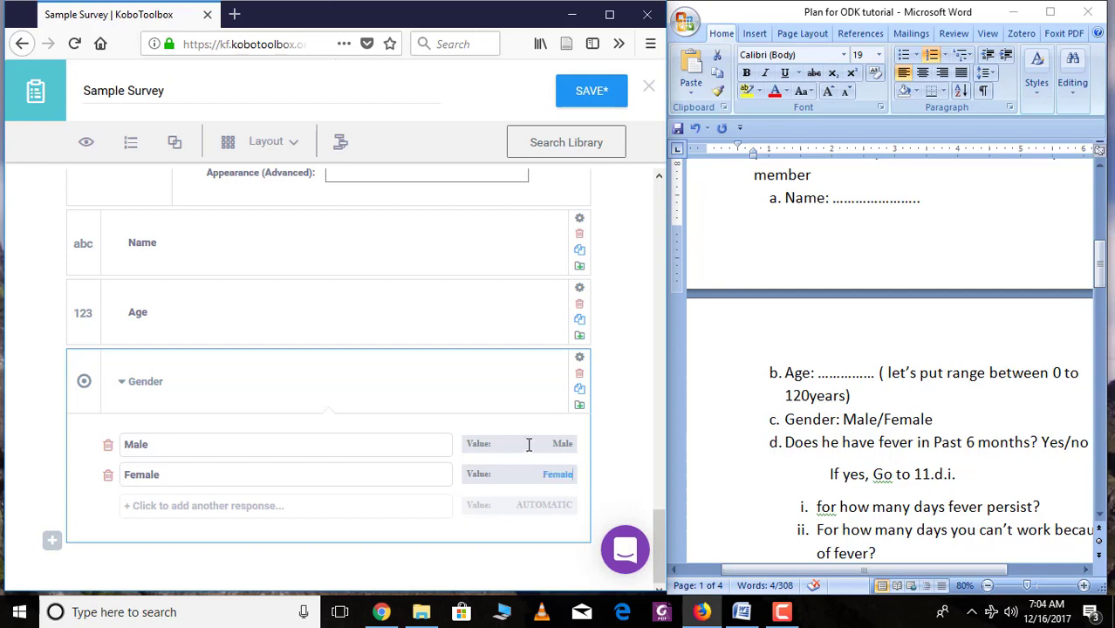
Step: Add a Select One question labelled "Does he/she have fever in past 6 months ?" below the Gender question
scroll(1012, 449, "down", 1)
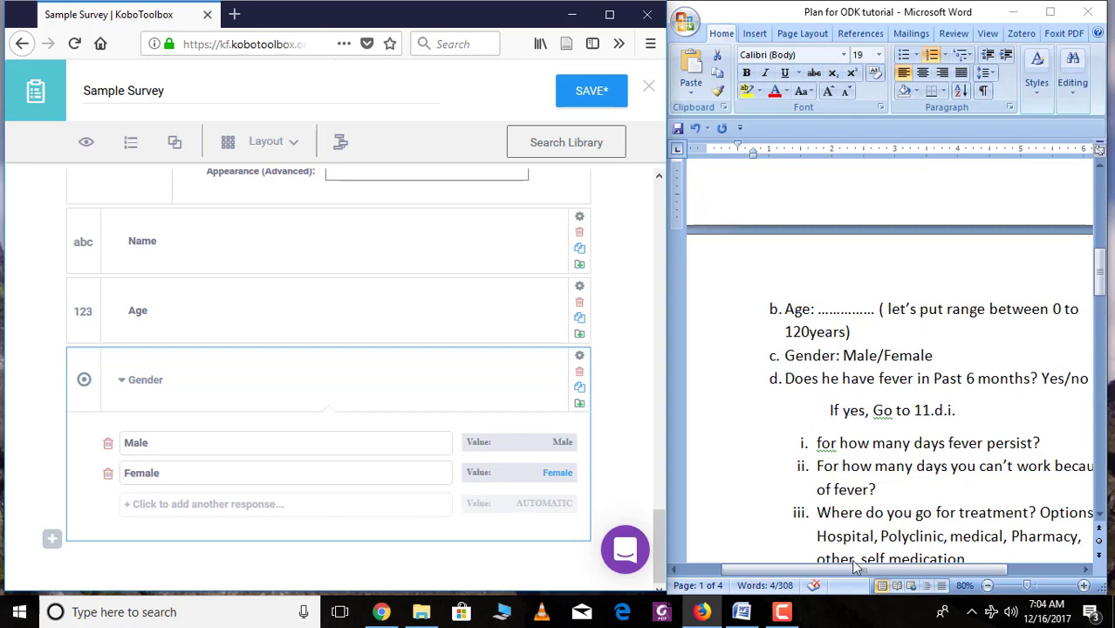
left_click_drag(856, 567, 889, 568)
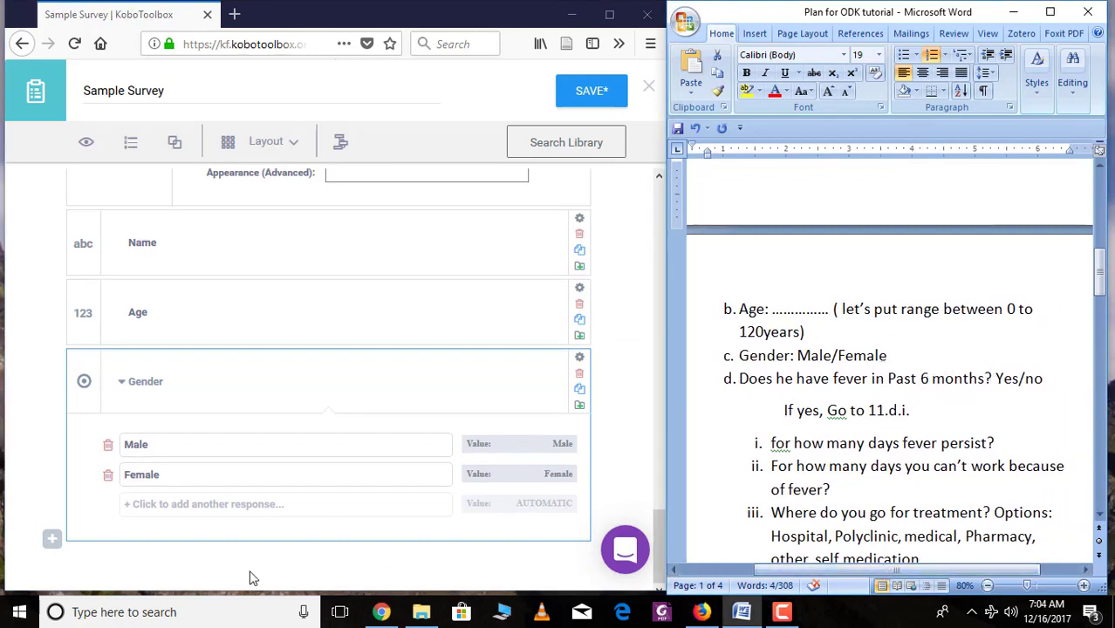
left_click(51, 539)
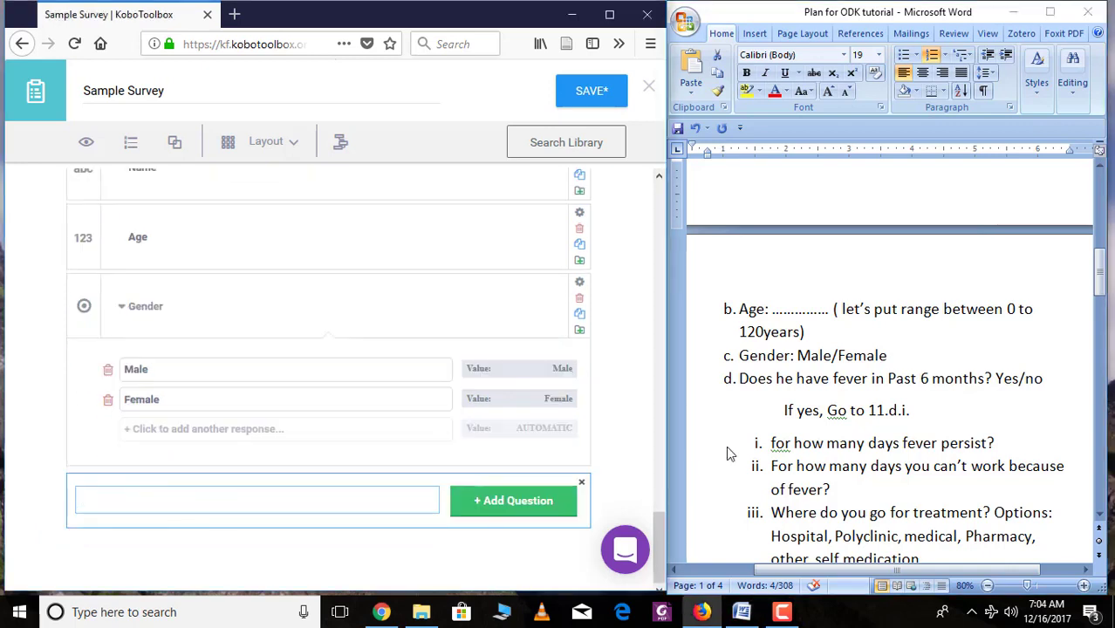
type("Does he/she have fever in past 6 months")
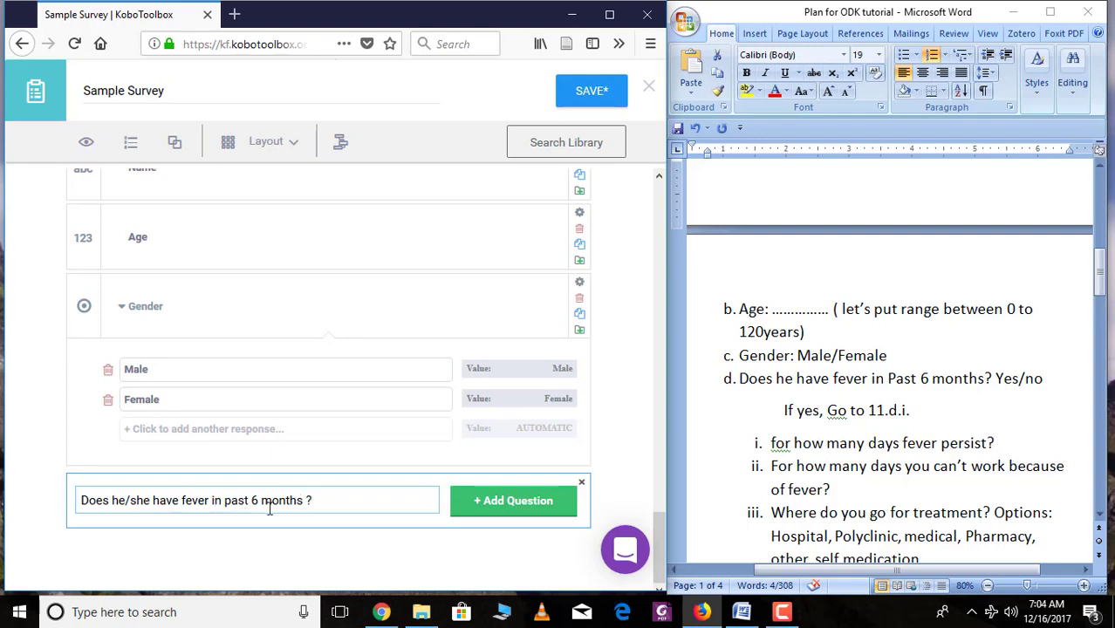
left_click(495, 506)
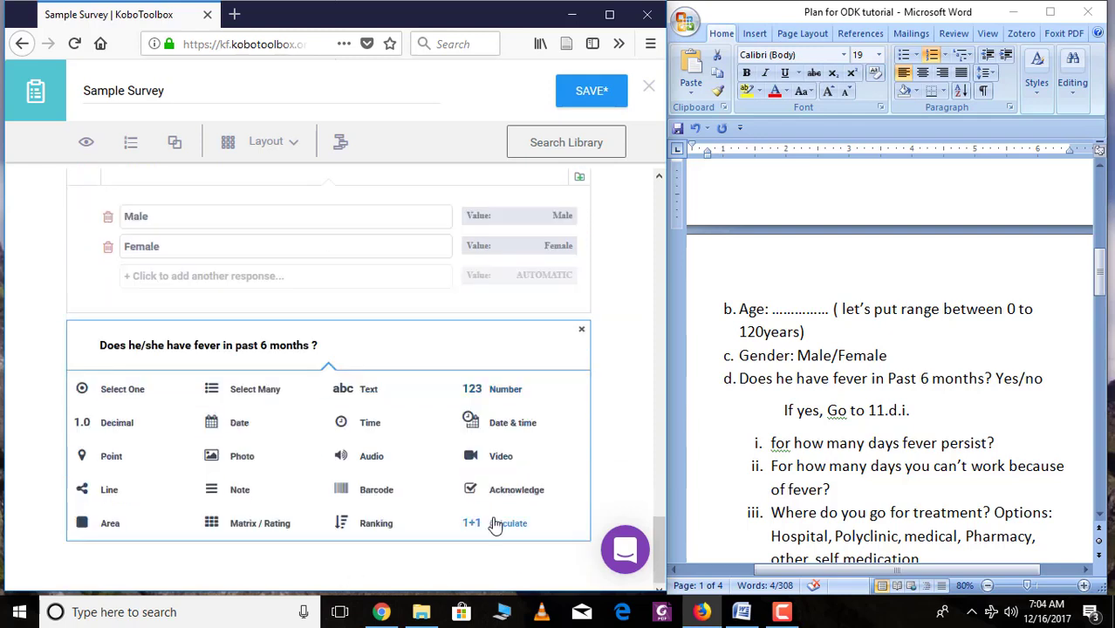
left_click(135, 398)
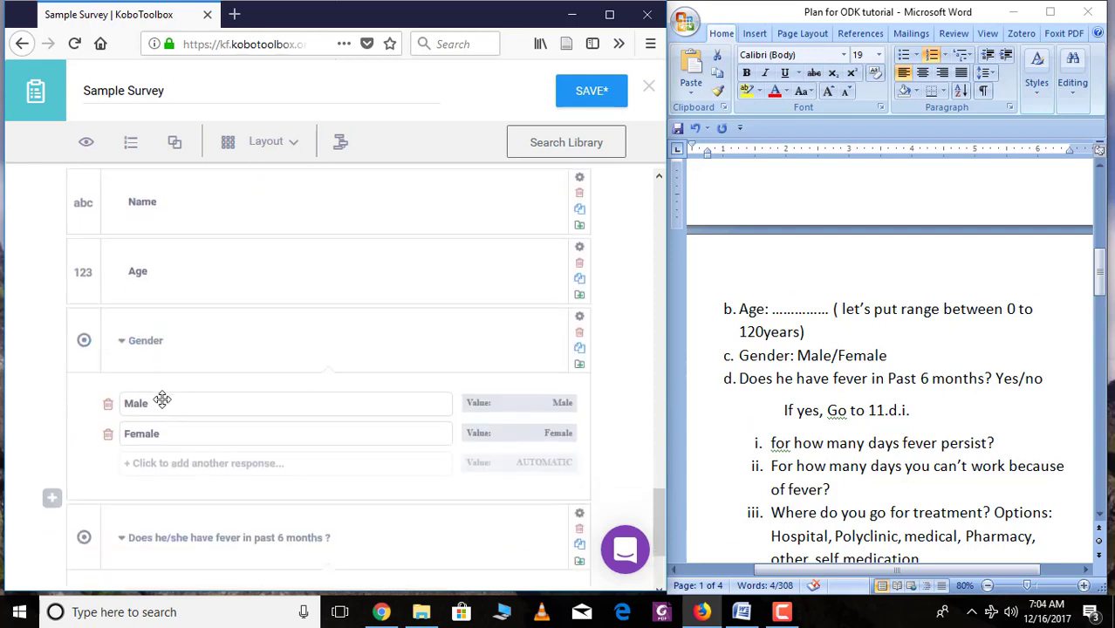
Step: Label the two response options of the past 6 months fever question "Yes" and "No"
scroll(162, 399, "down", 3)
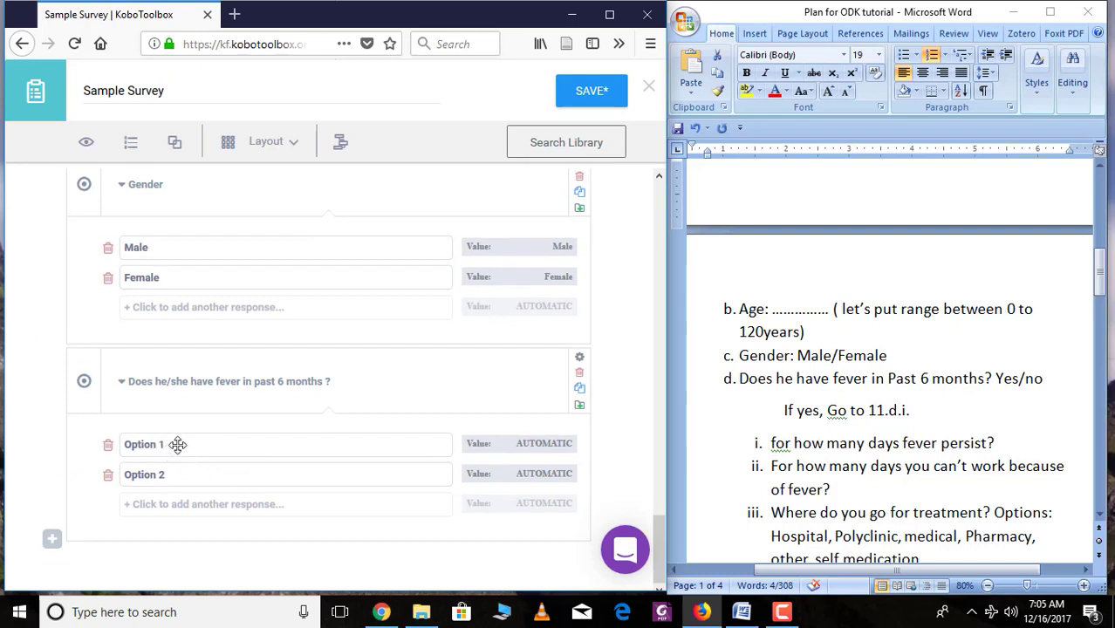
left_click(178, 445)
type("Yes")
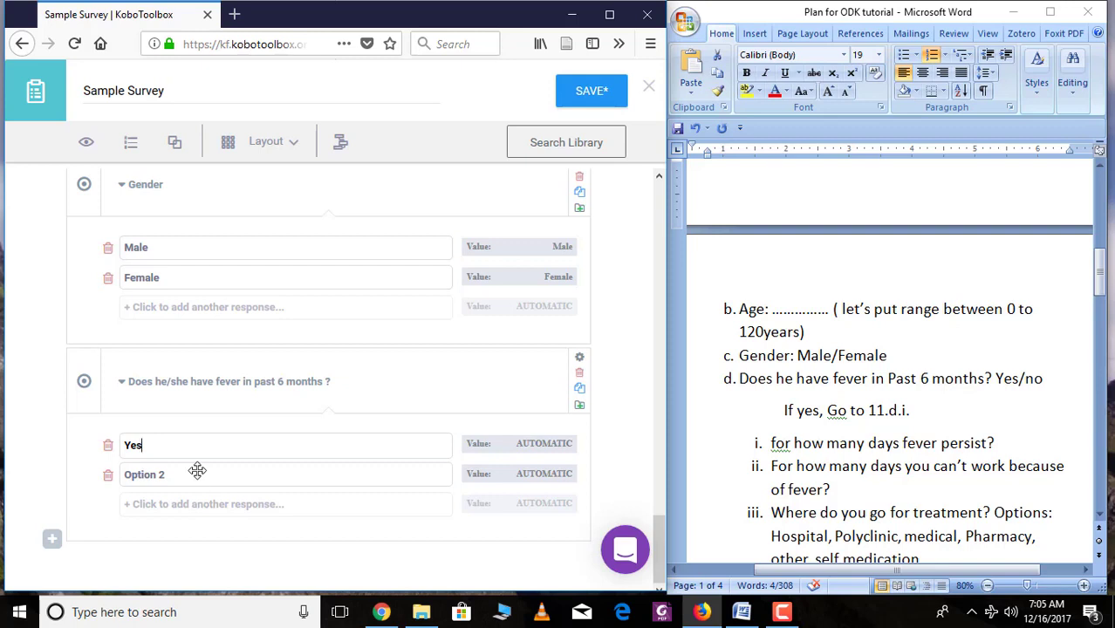
left_click(164, 473)
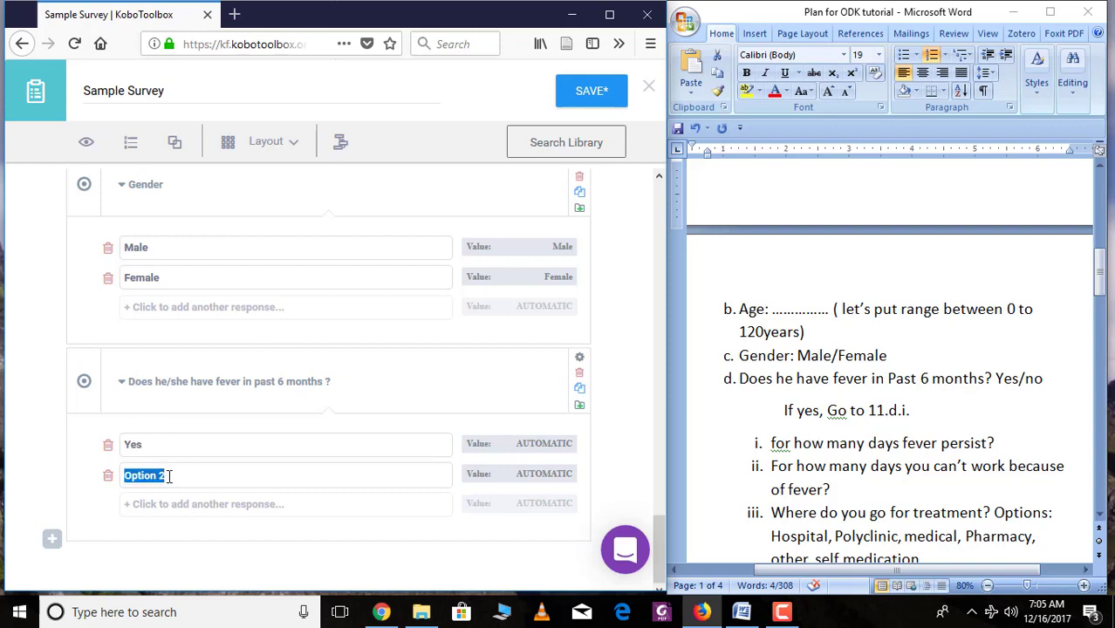
type("No")
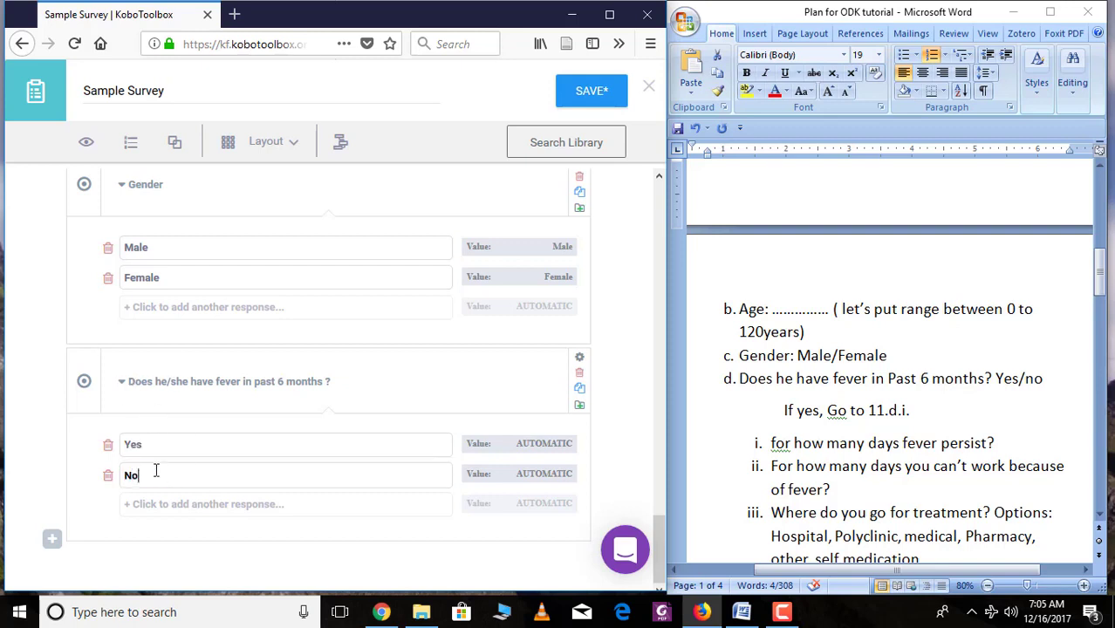
Step: Set the option values of the past 6 months fever question to Yes and No
left_click(533, 443)
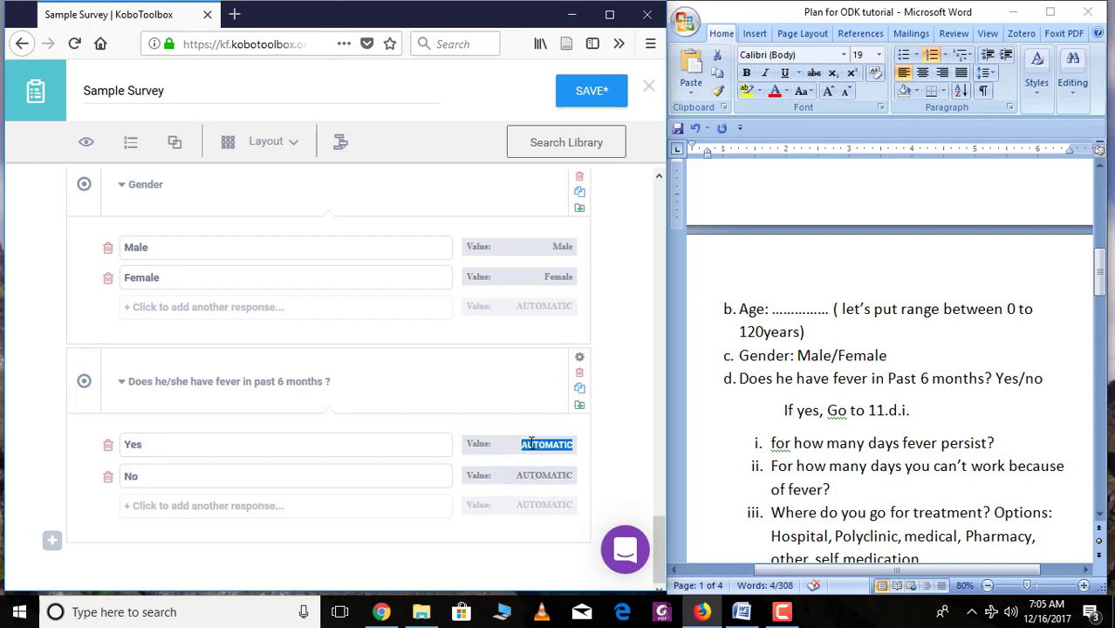
type("Yes")
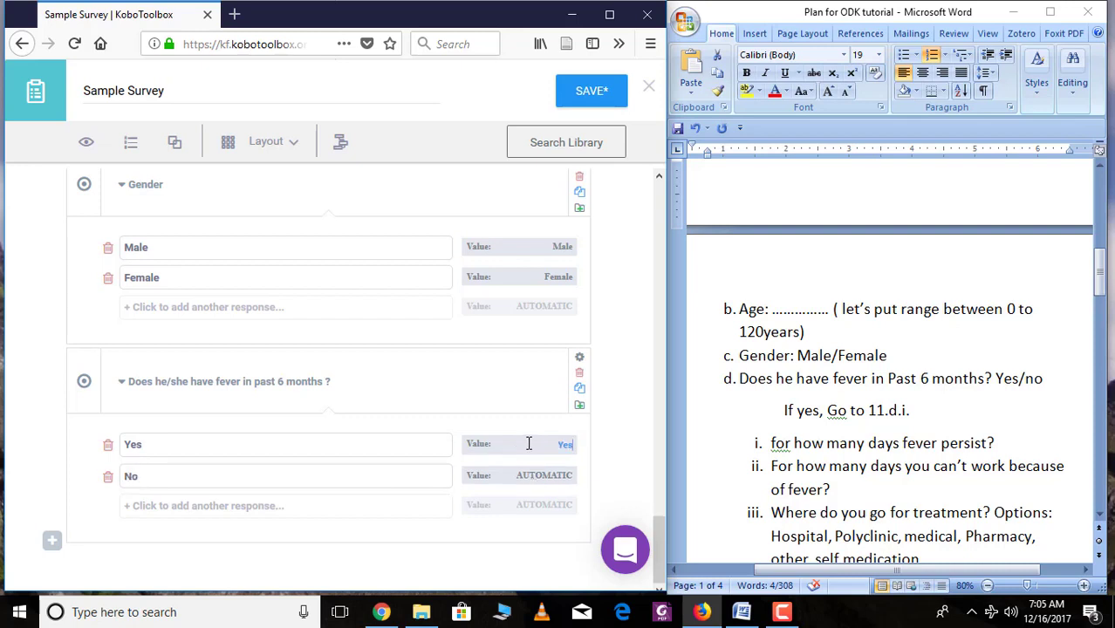
left_click(558, 478)
type("No")
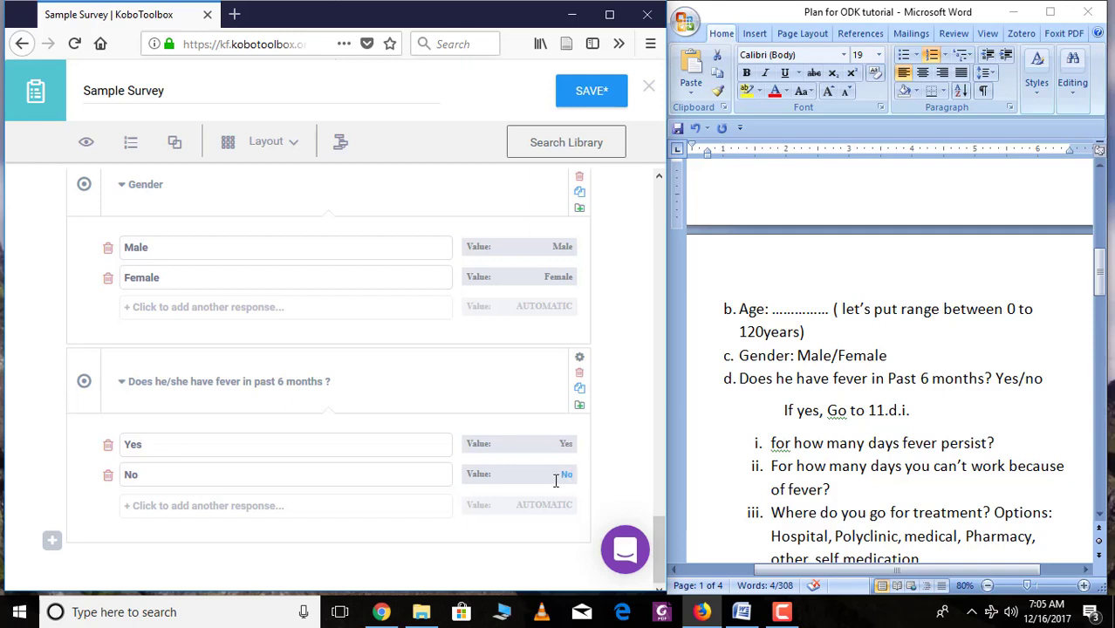
Step: Set the data column name of the past 6 months fever question to fever_past_6monts
left_click(579, 358)
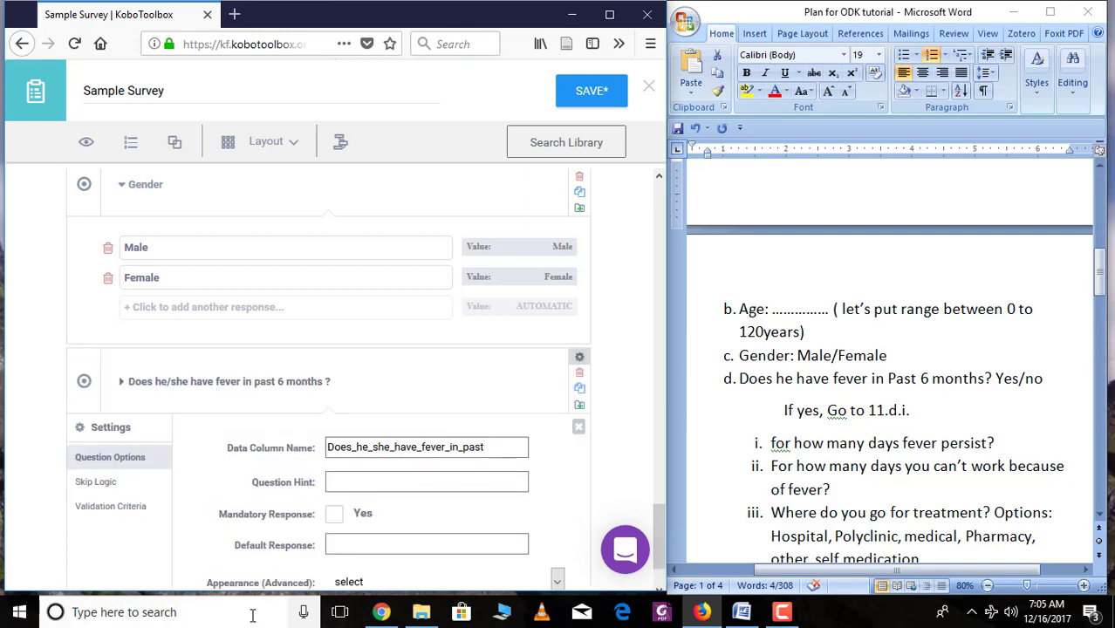
left_click_drag(505, 450, 279, 440)
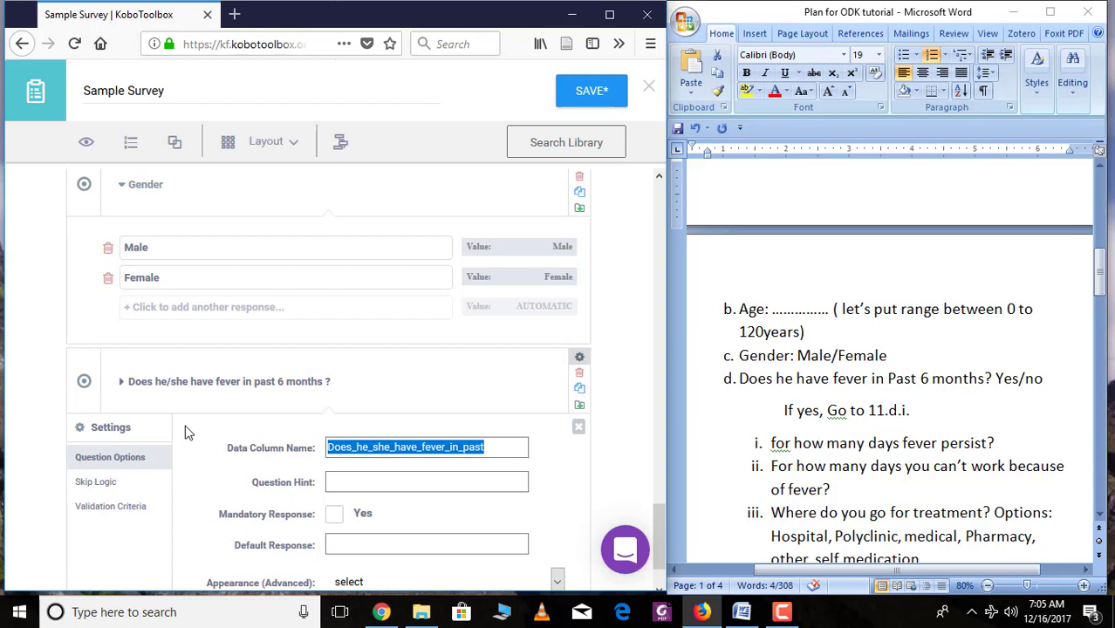
type("fever_past_6monts")
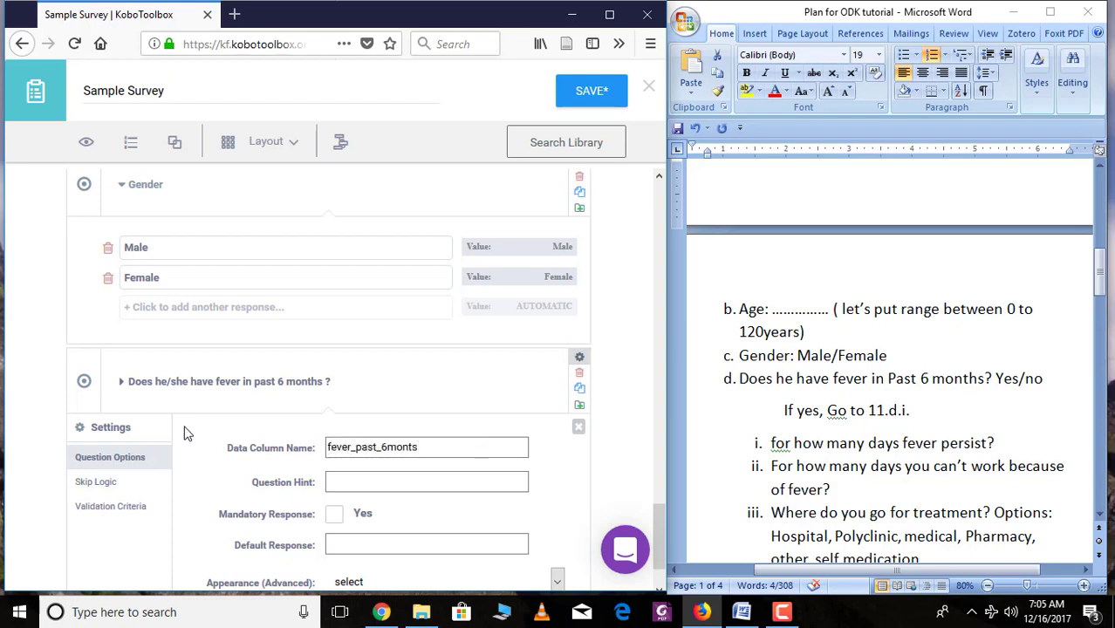
type("hs")
scroll(208, 454, "down", 2)
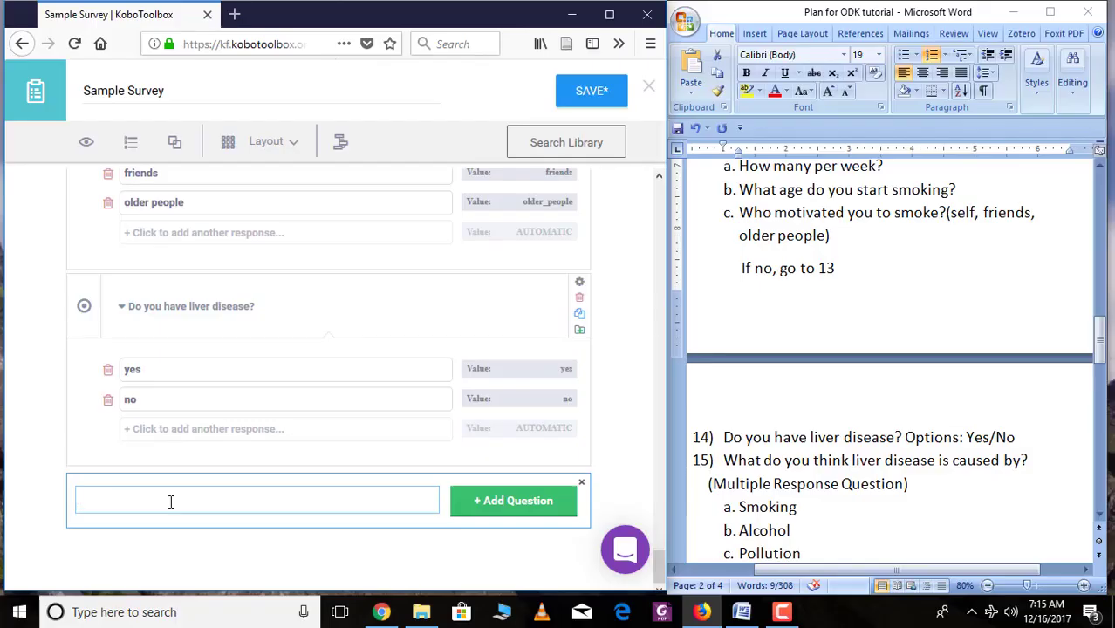
Step: Add a Select Many question labelled "What do think liver disease is caused by?" below the liver disease question
type("What")
type(" f")
key("BackSpace")
type("do think")
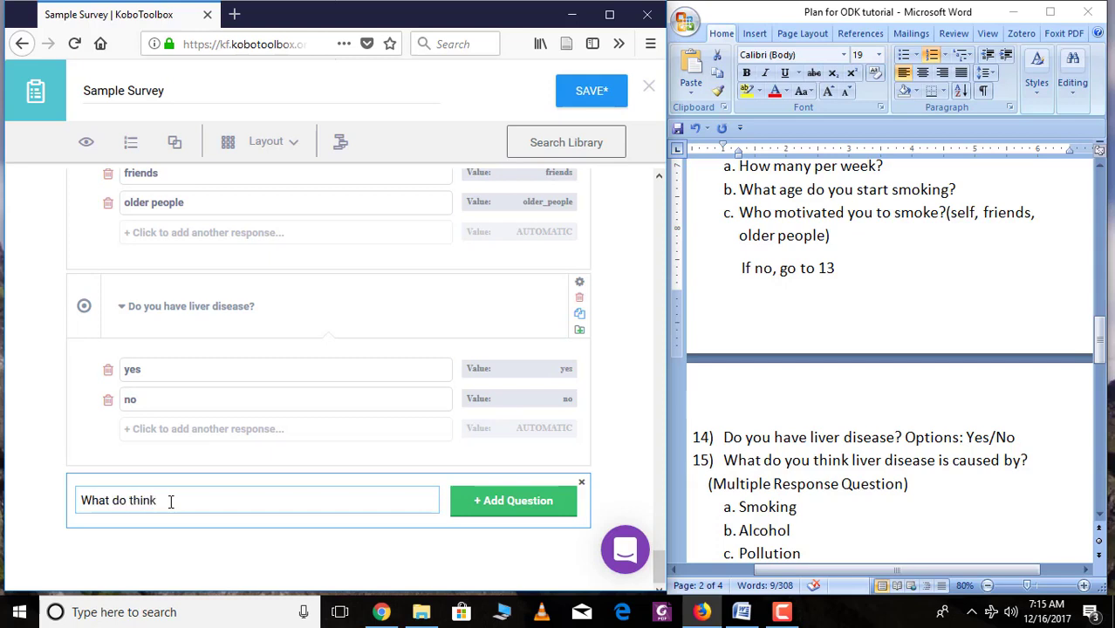
type(" liver disease is caused by?")
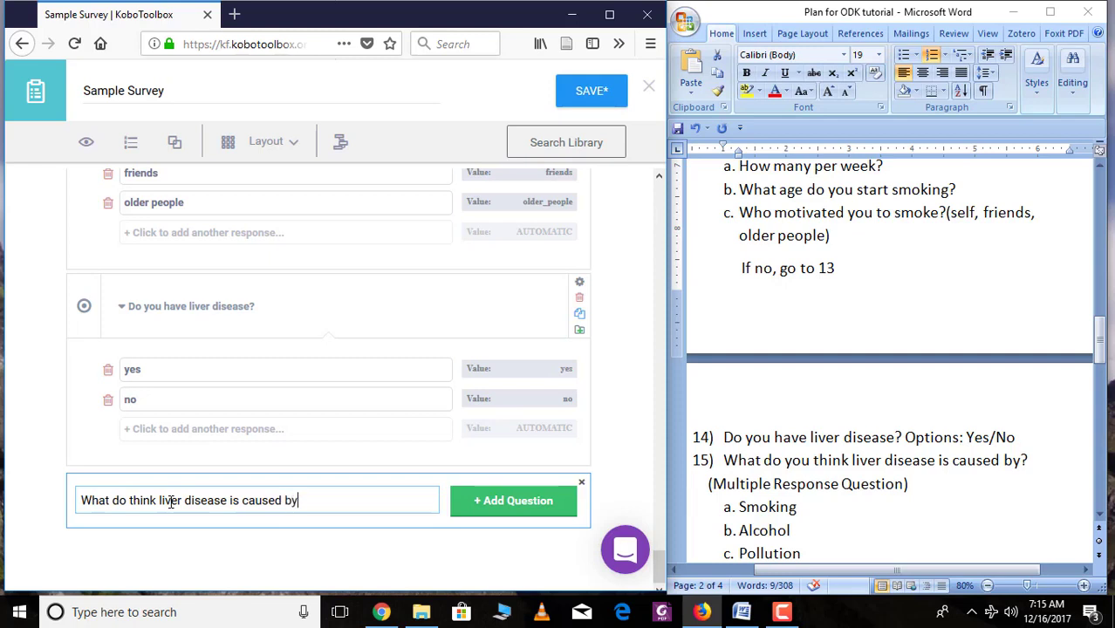
left_click(515, 510)
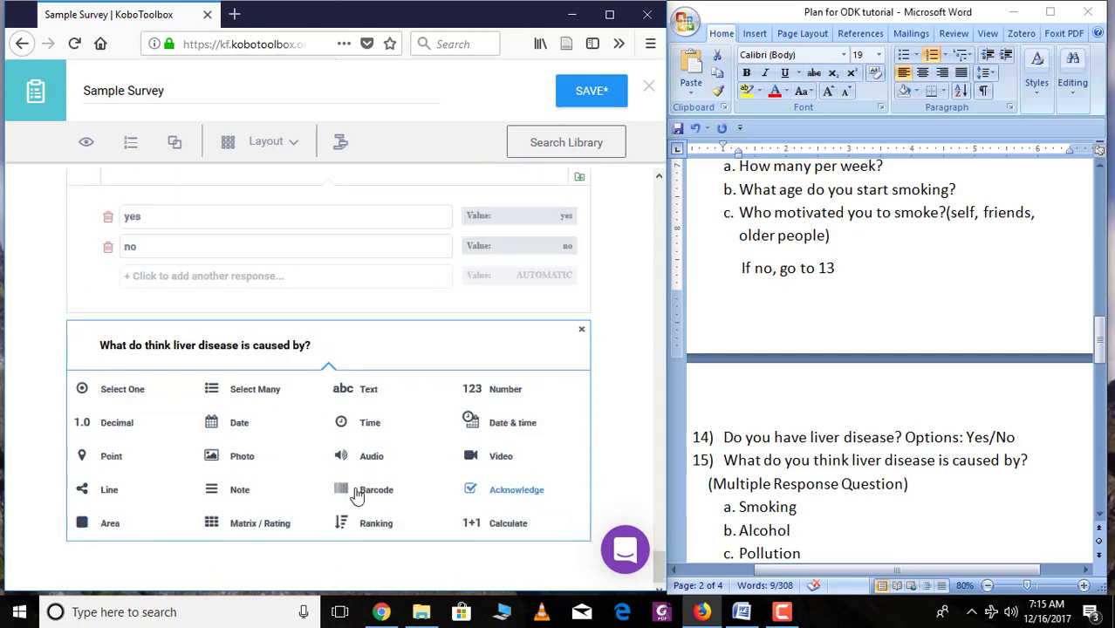
left_click(249, 395)
Step: Label the first two response options of the liver disease cause question "Smoking" and "Alcohol"
left_click(172, 445)
scroll(973, 469, "down", 2)
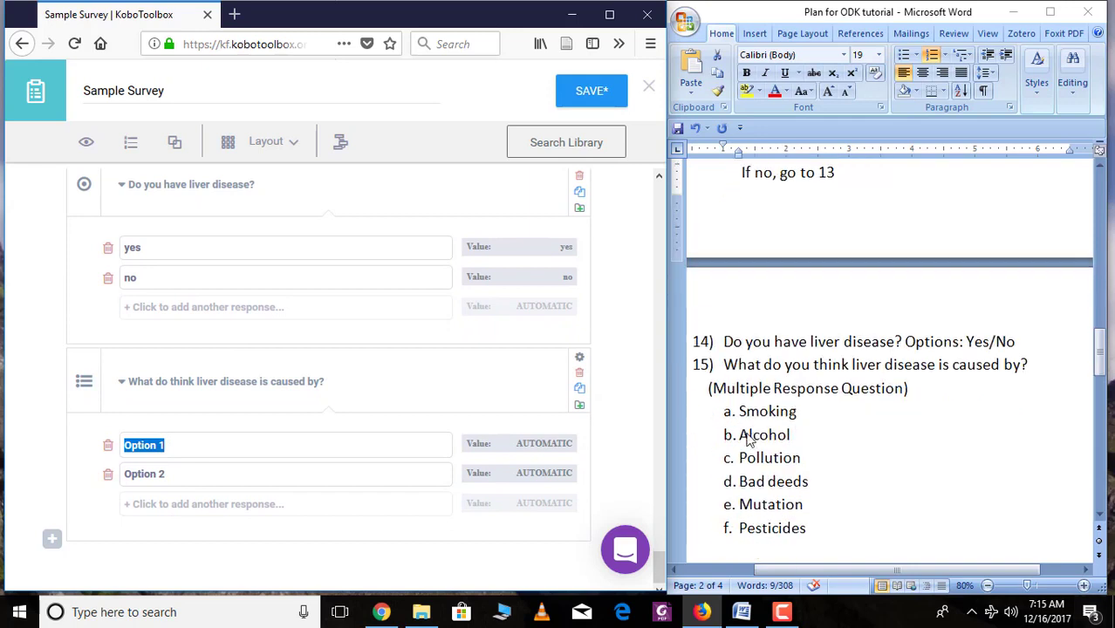
type("smoking")
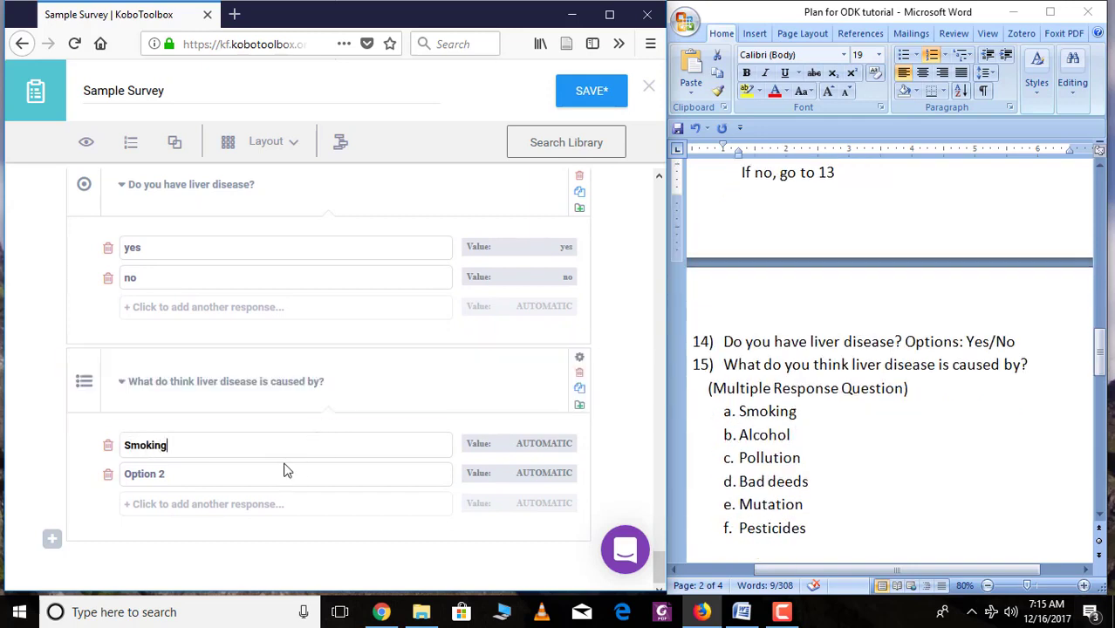
left_click(287, 477)
type("Alcohol")
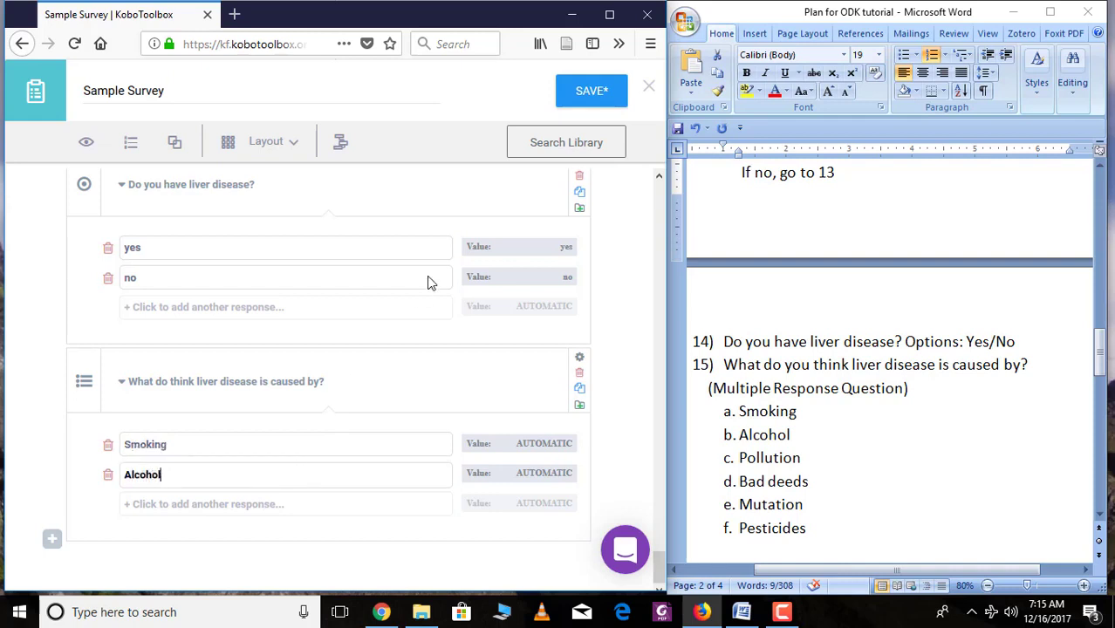
Step: Add two more response options, "Pollution" and "Bad deeds", to the liver disease cause question
left_click(242, 506)
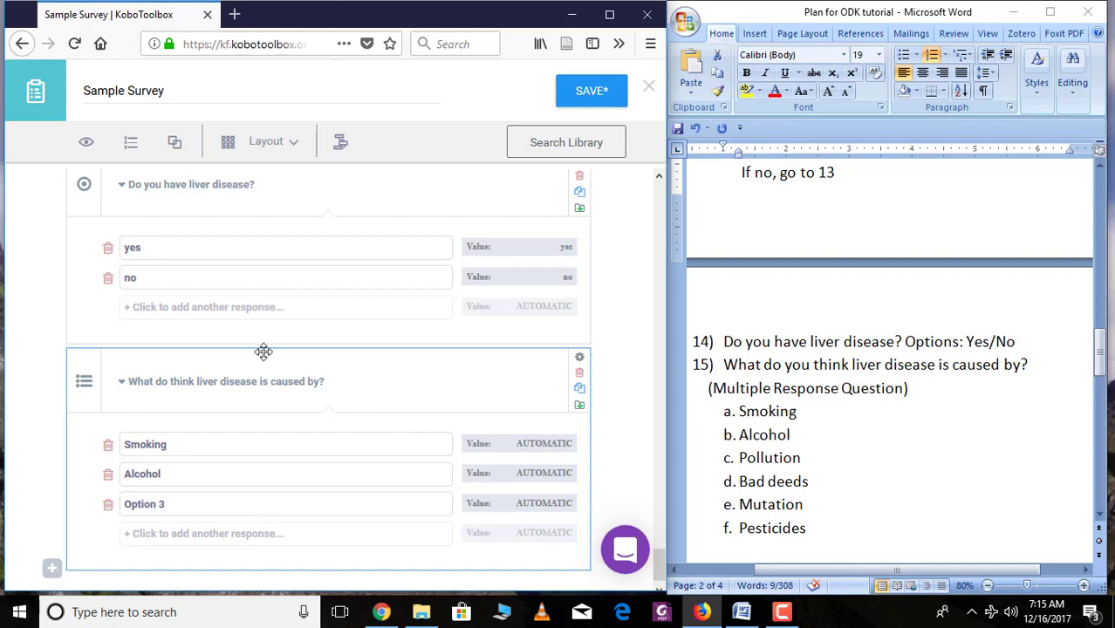
left_click(218, 506)
type("Pollution")
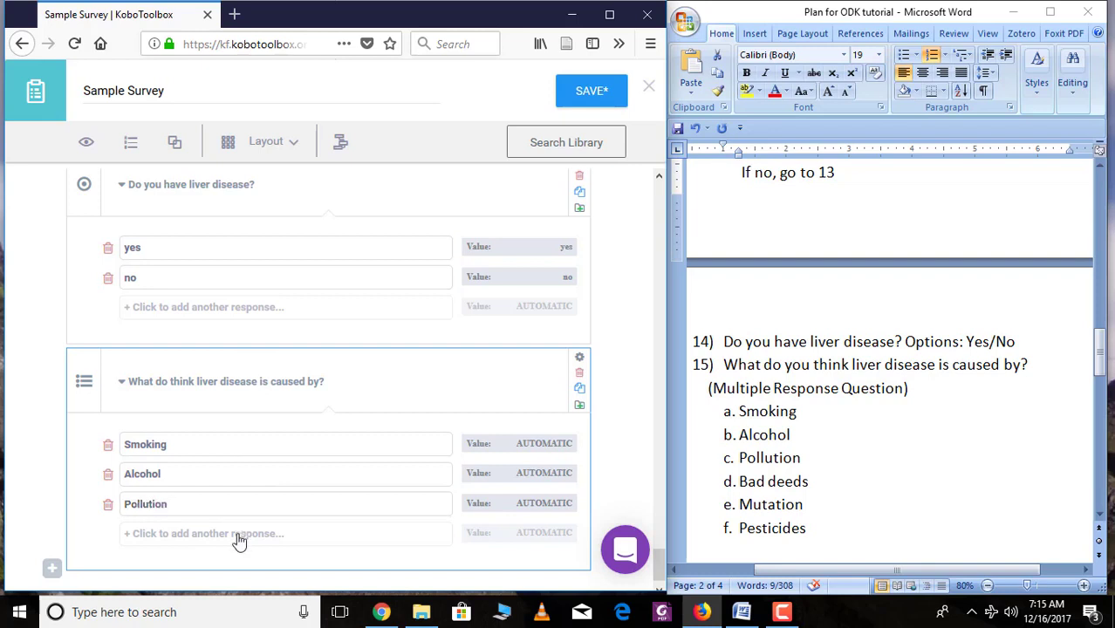
left_click(237, 534)
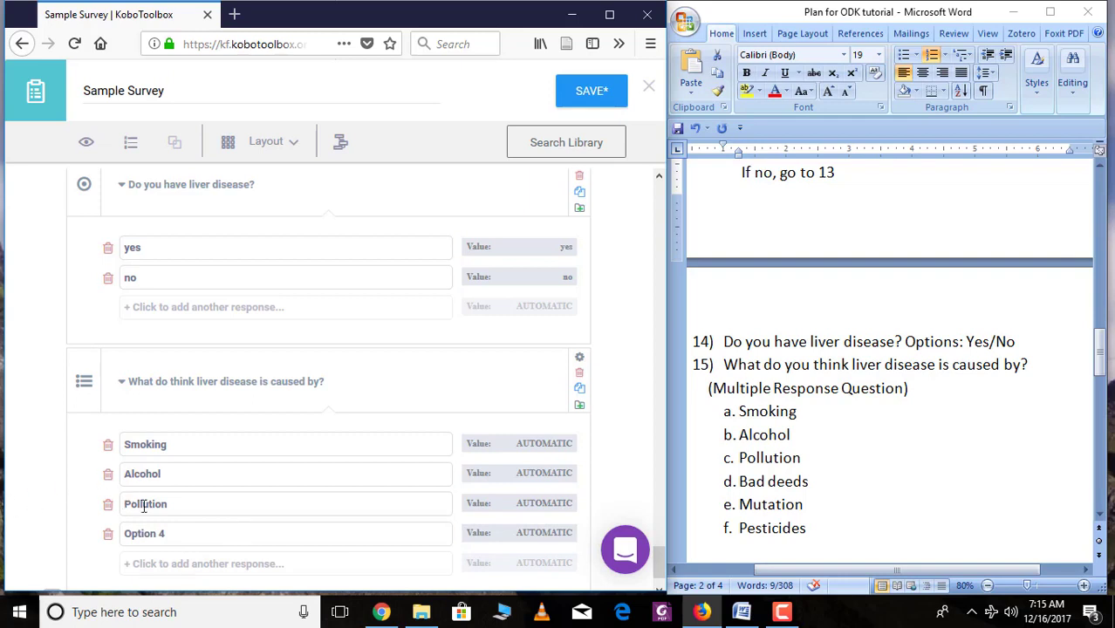
left_click(167, 532)
type("B")
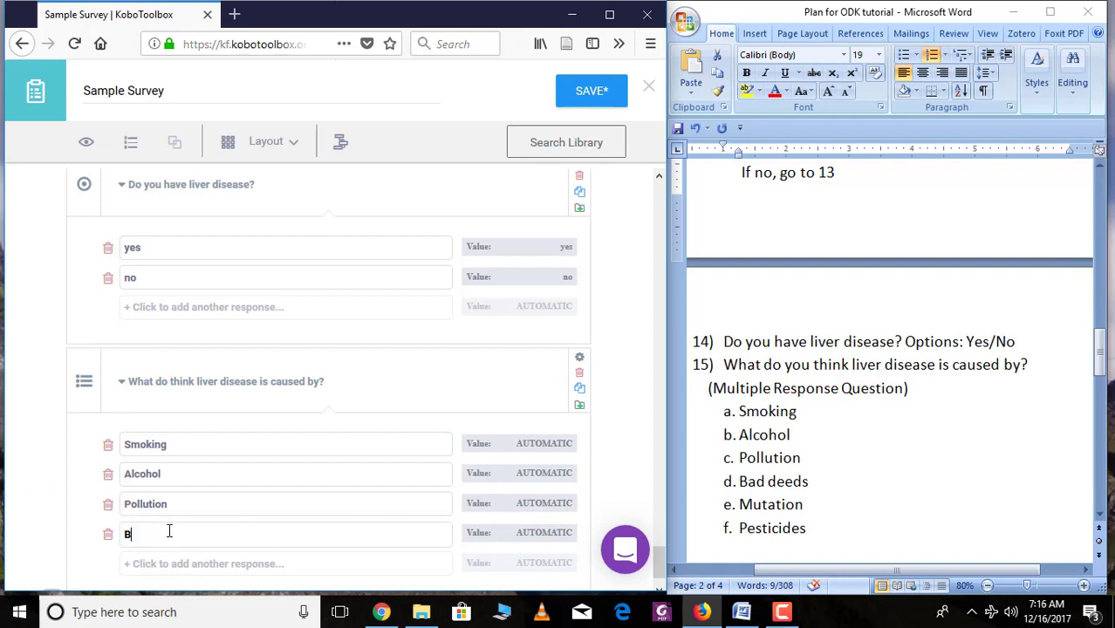
type("ad deeds")
Step: Add the response options "Mutation" and "Pesticides" after "Bad deeds" in the liver disease cause question
left_click(149, 563)
left_click(174, 513)
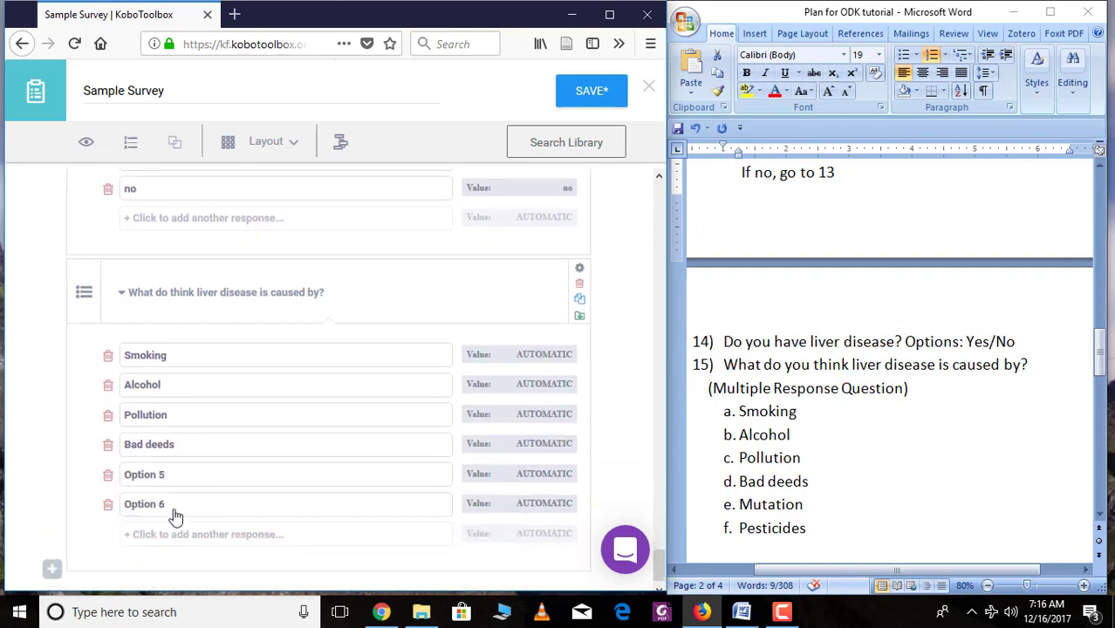
left_click(160, 480)
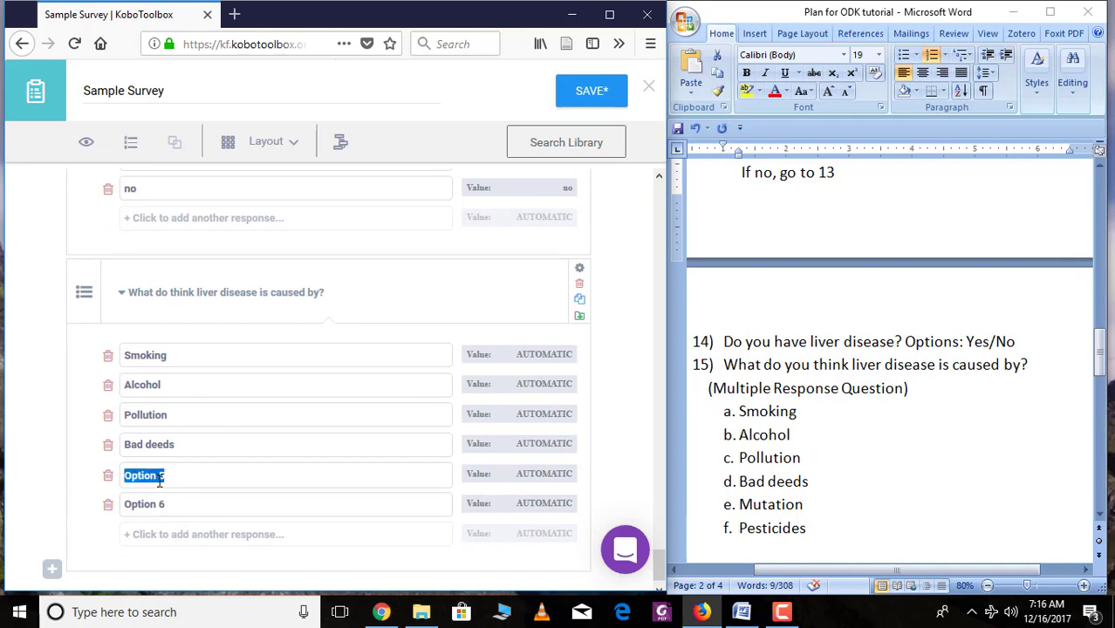
type("Mutation")
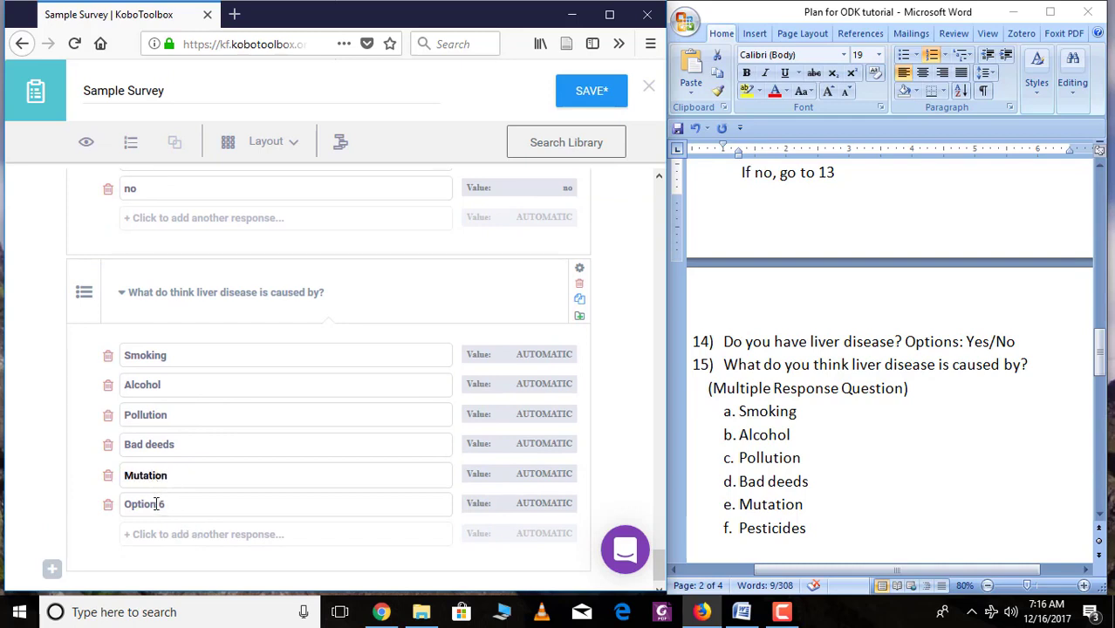
left_click(155, 505)
type("Pesticides")
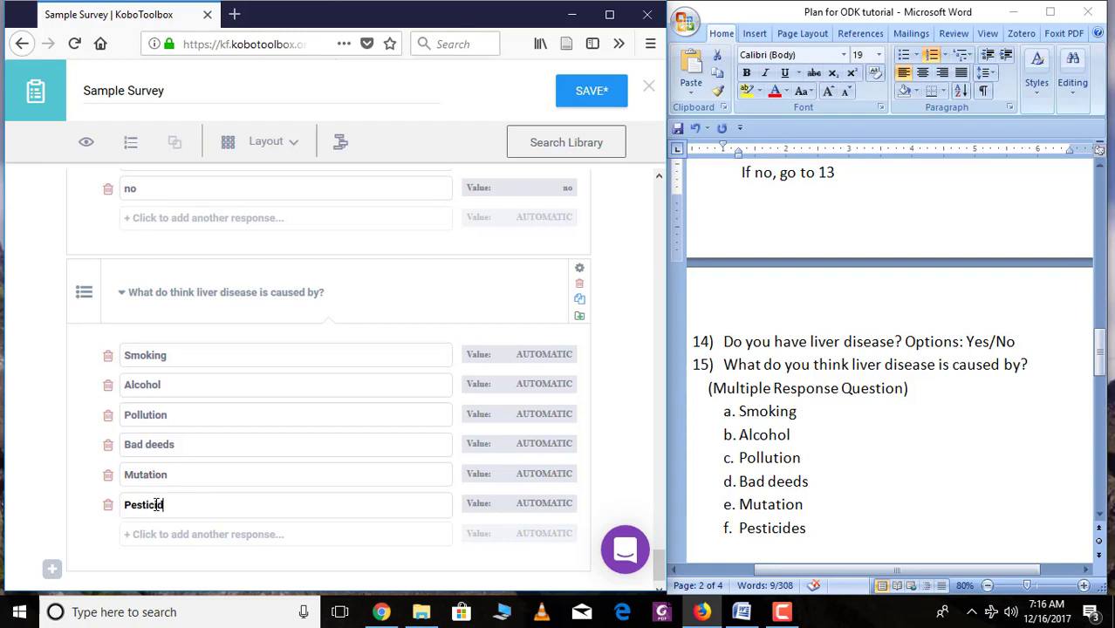
Step: Set the liver disease cause option values, in order, to Smoking, alcohol, pollution, bad_deeds, mutation and pesicides
left_click(919, 511)
scroll(876, 499, "down", 2)
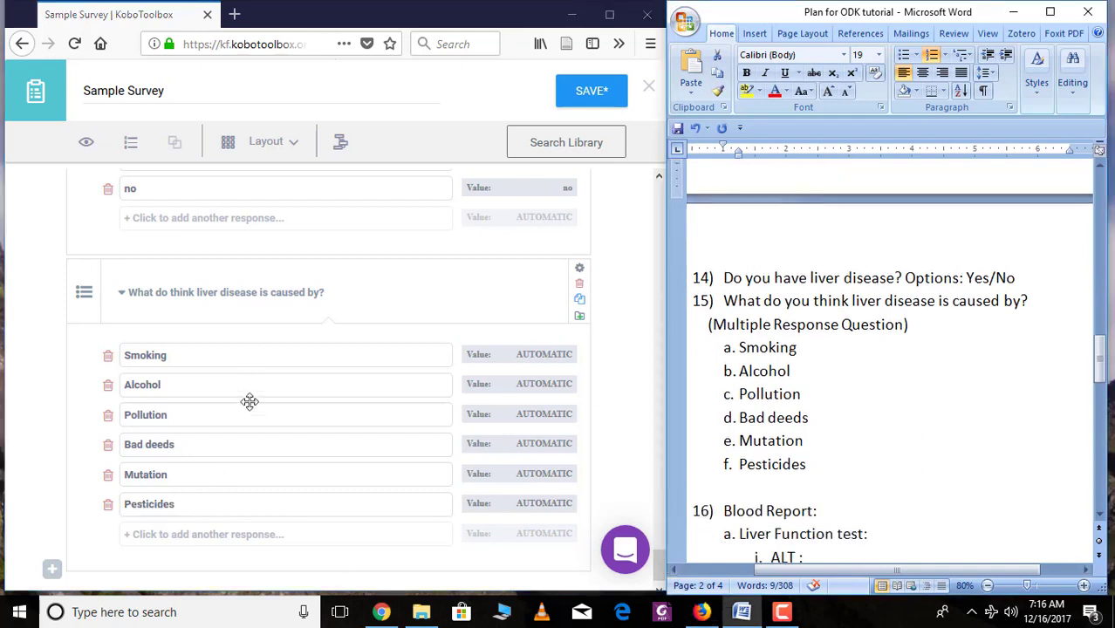
left_click(542, 354)
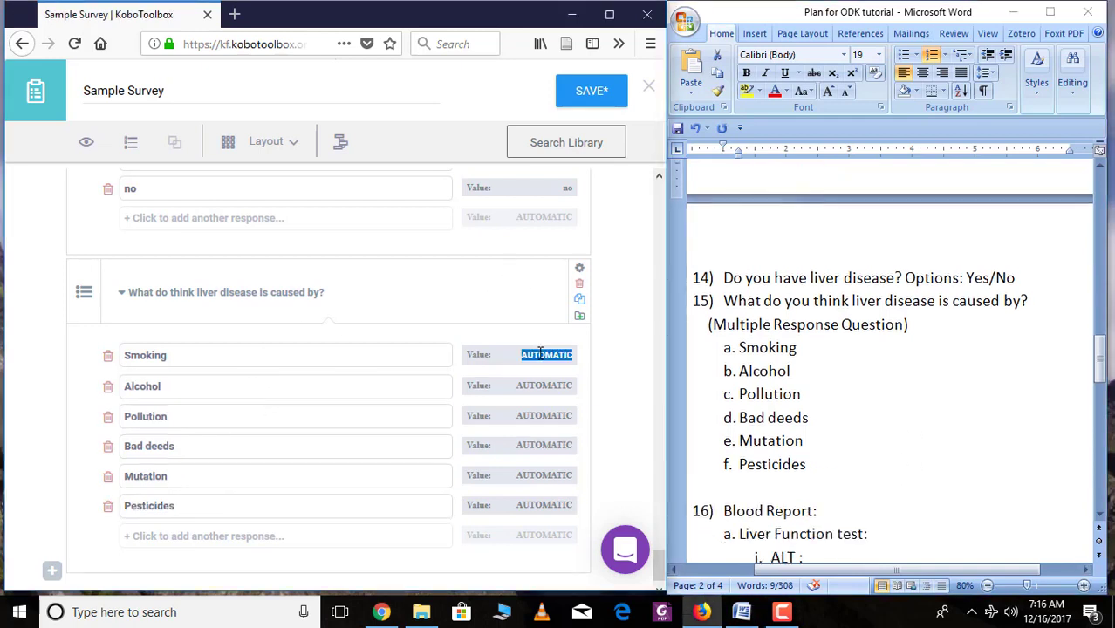
left_click(555, 504)
type("pe")
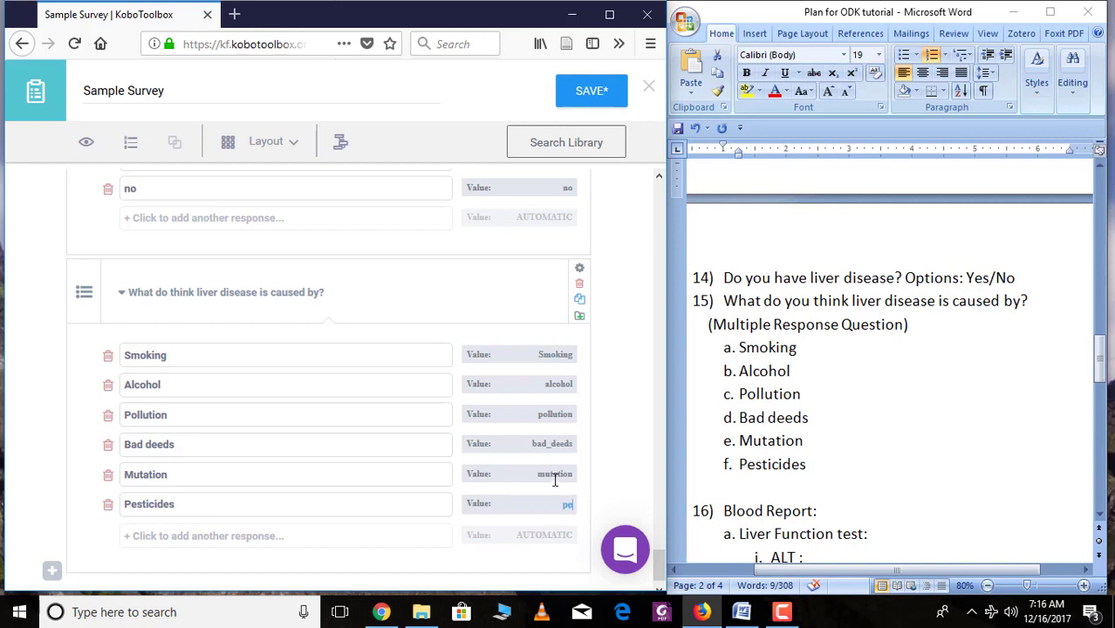
type("cides")
left_click(600, 498)
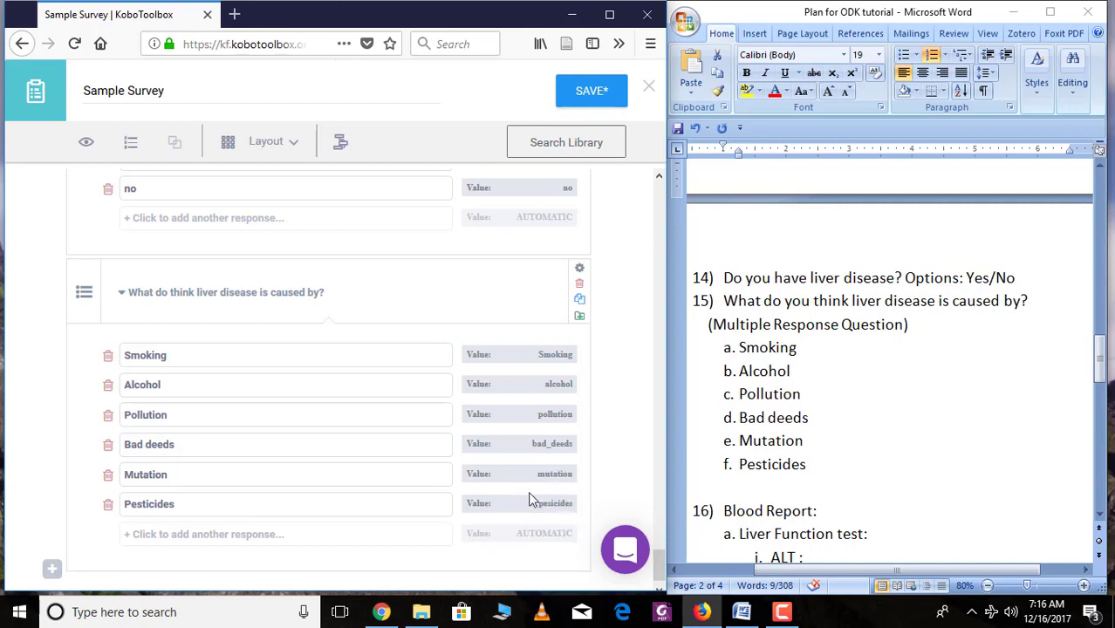
Step: Set the data column name of the liver disease cause question to "belief of cause of liver disease"
scroll(489, 392, "down", 1)
left_click(582, 249)
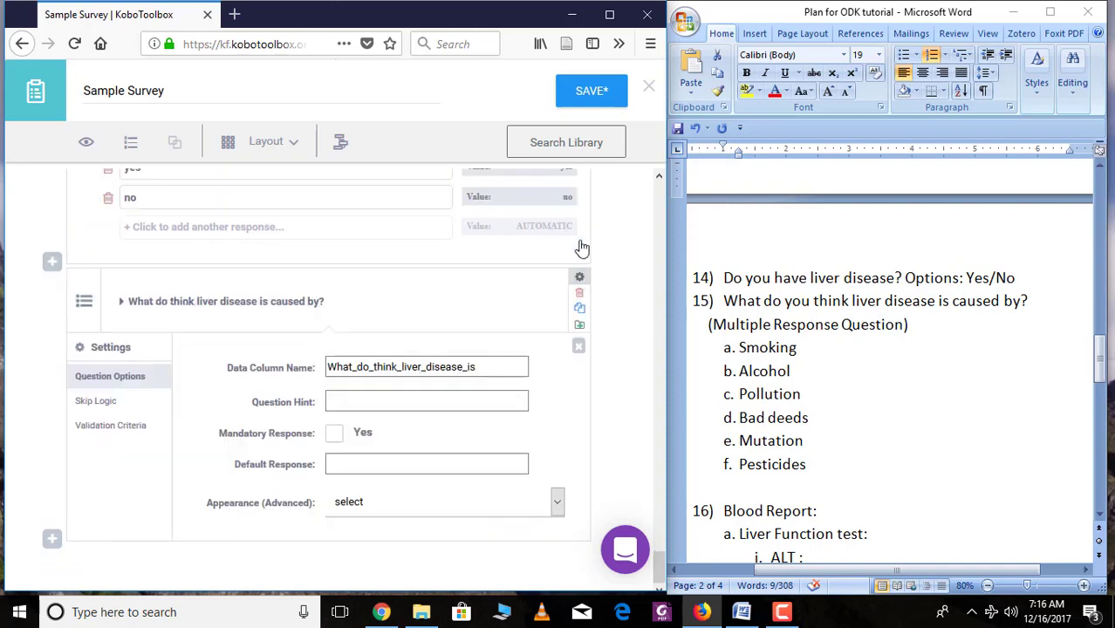
left_click_drag(478, 366, 353, 367)
left_click_drag(221, 326, 214, 307)
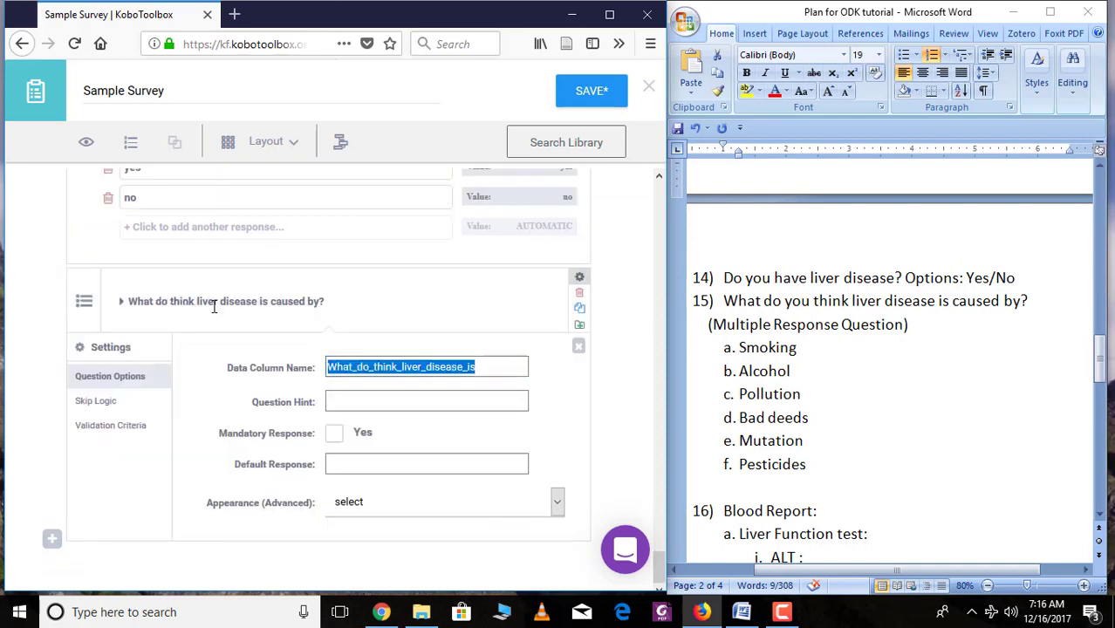
type("be")
key("BackSpace")
type("elief ")
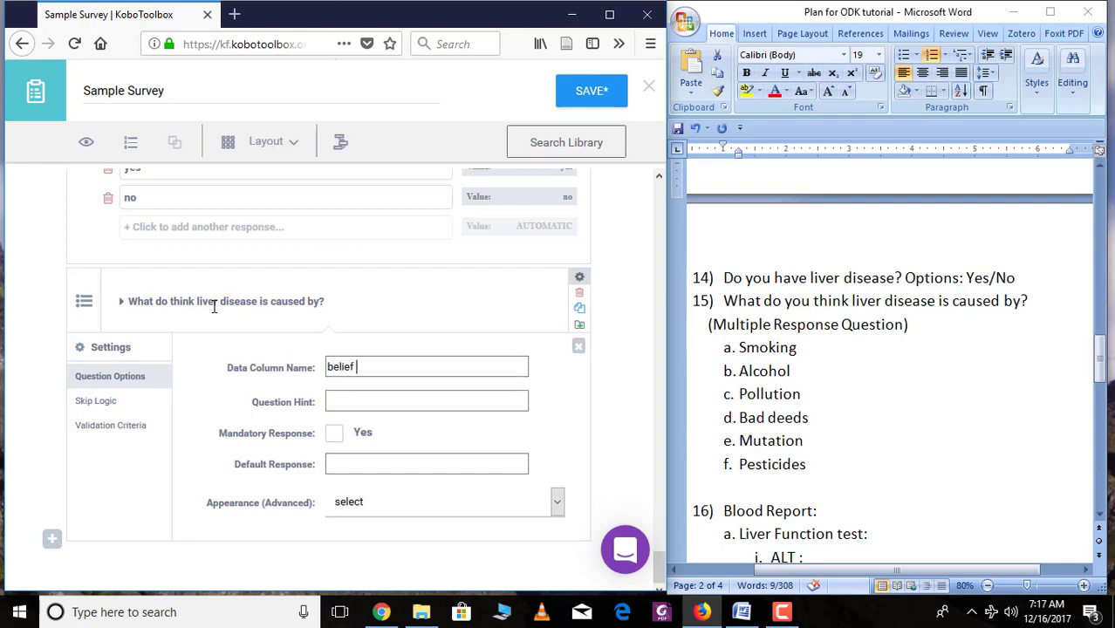
type("of cause of liver disease")
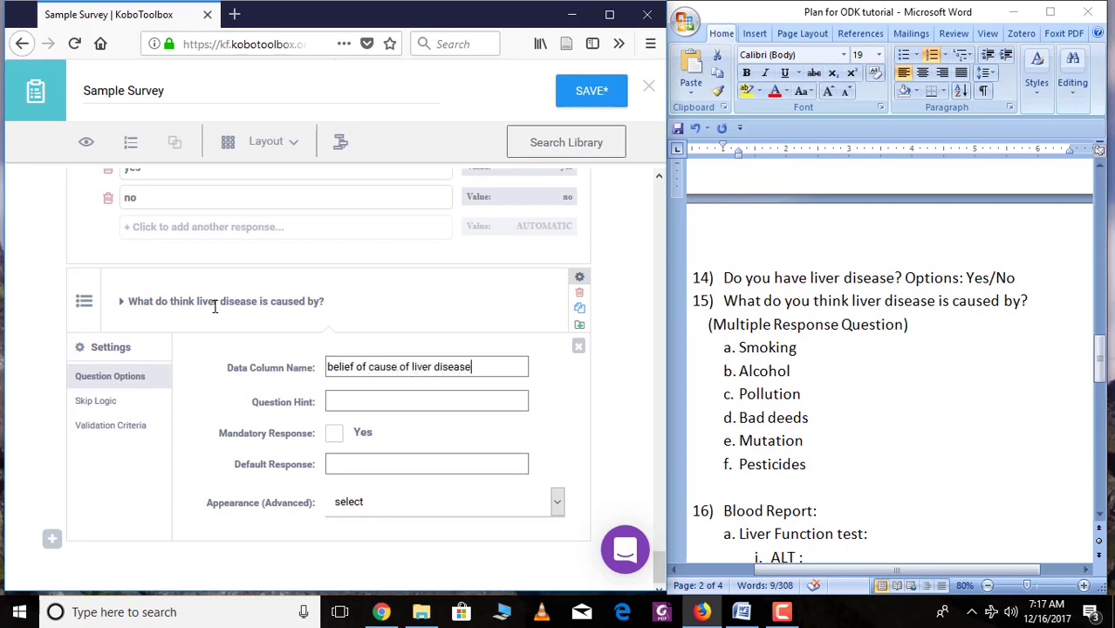
left_click(279, 502)
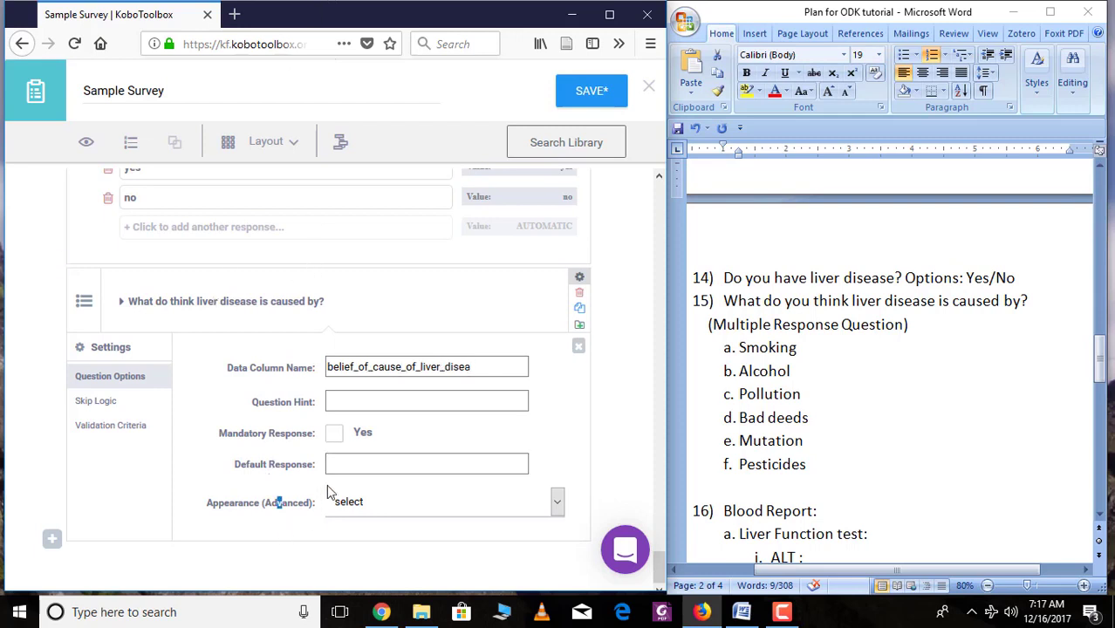
Step: Add a Decimal question labelled "Height" below the GGT question
scroll(924, 453, "down", 1)
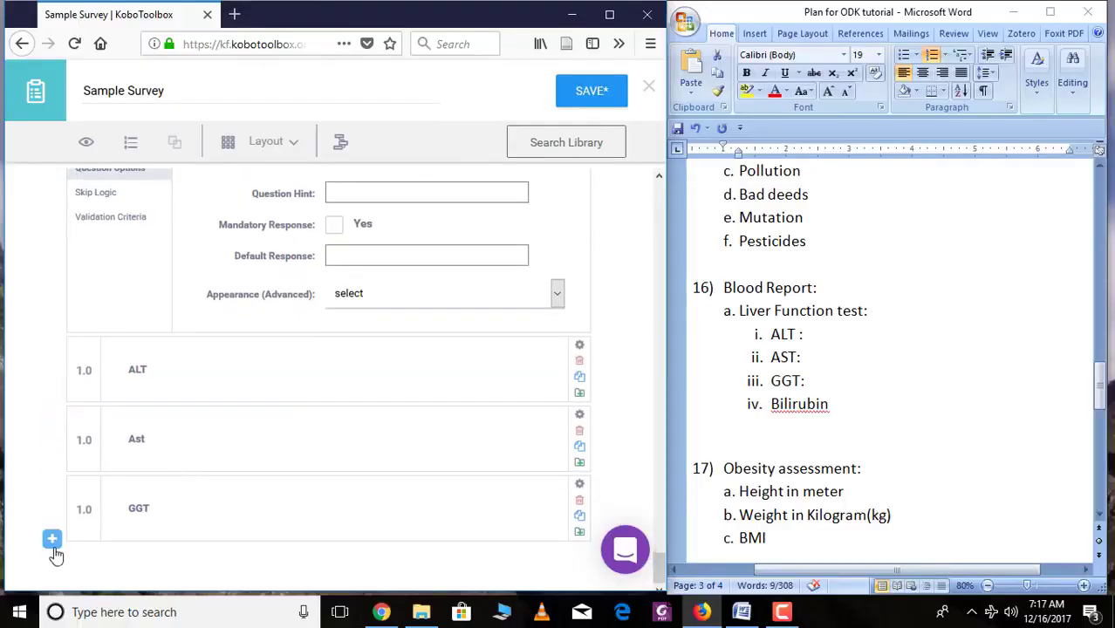
left_click(53, 548)
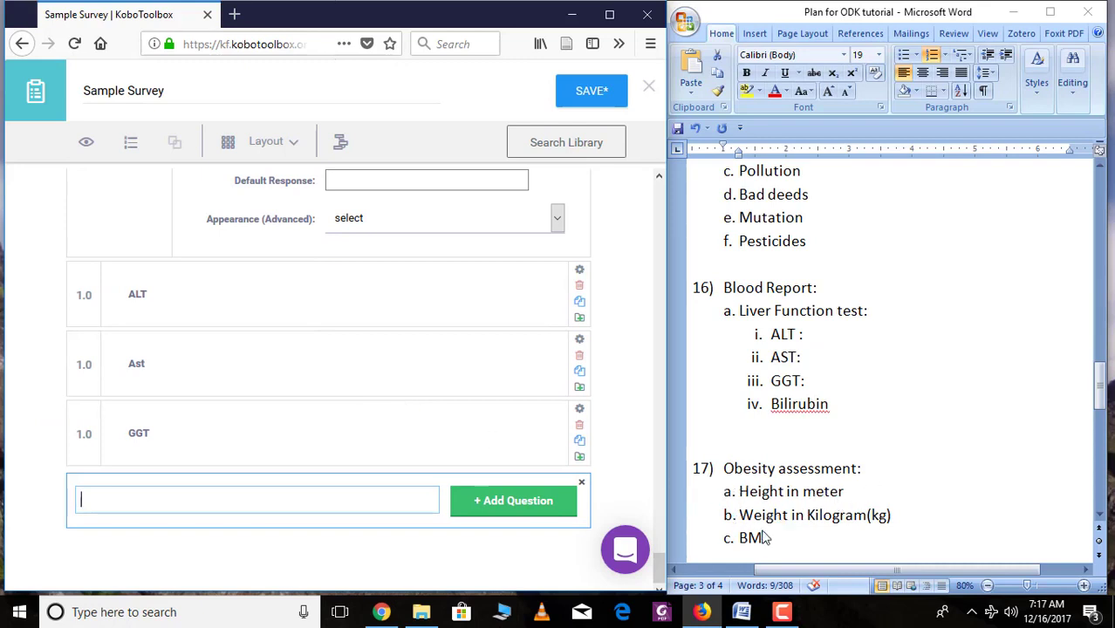
left_click(145, 498)
type("Height")
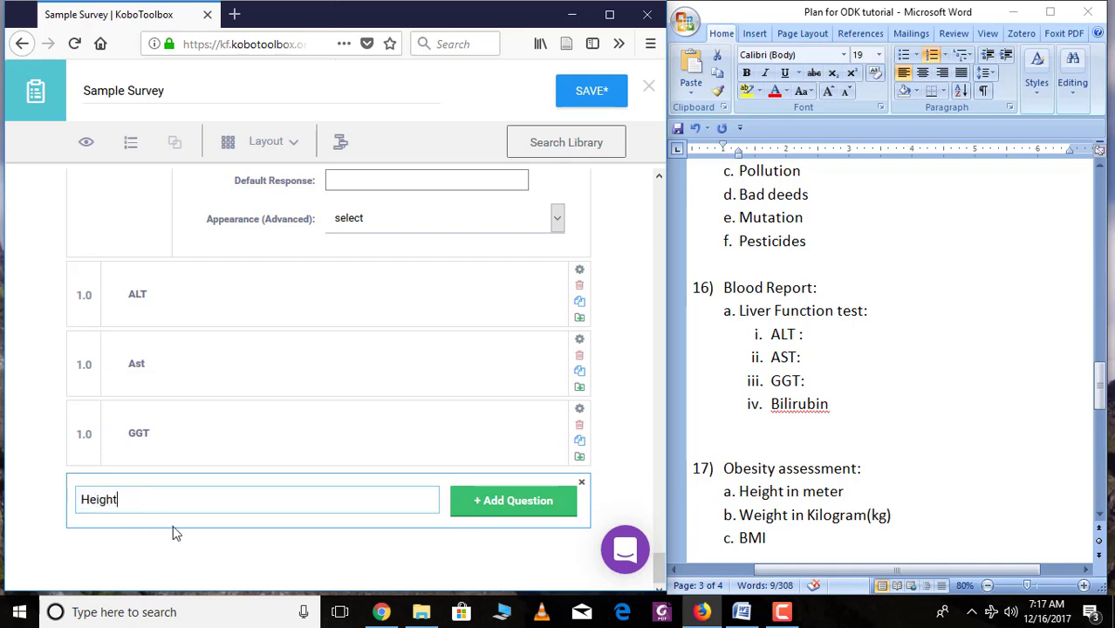
left_click(541, 502)
left_click(119, 422)
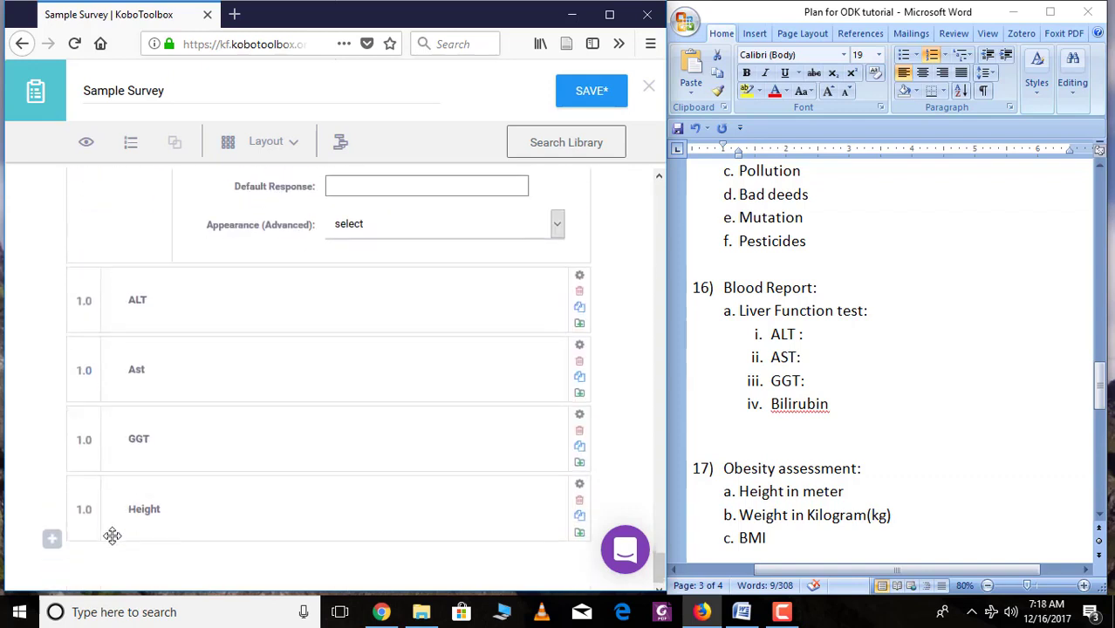
Step: Add a Decimal question labelled "Weight" below the Height question
left_click(51, 541)
type("Weight")
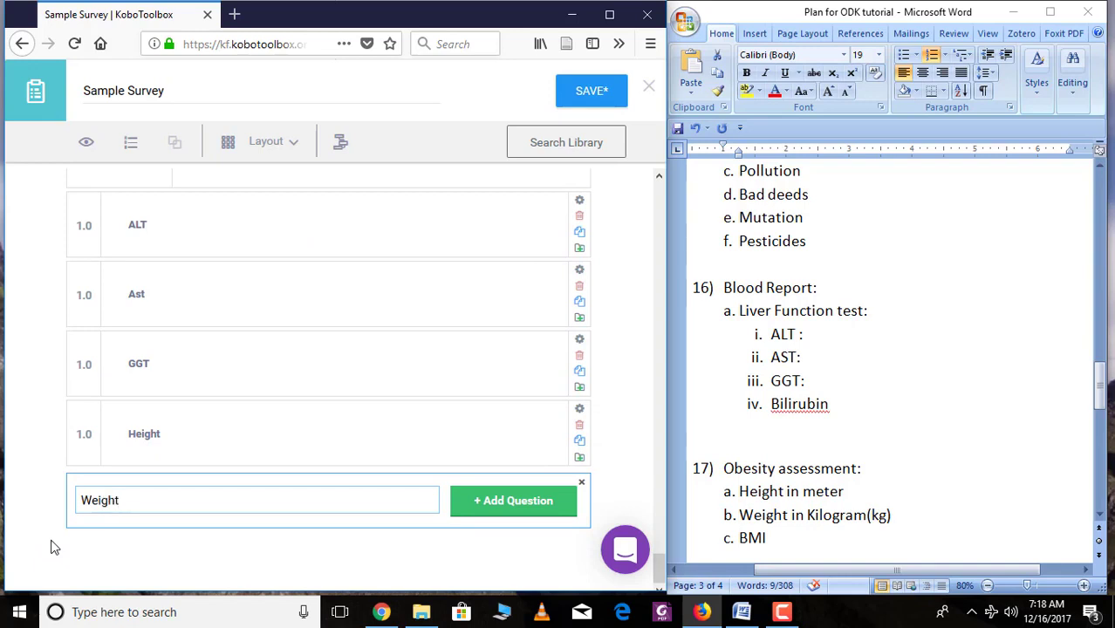
left_click(532, 505)
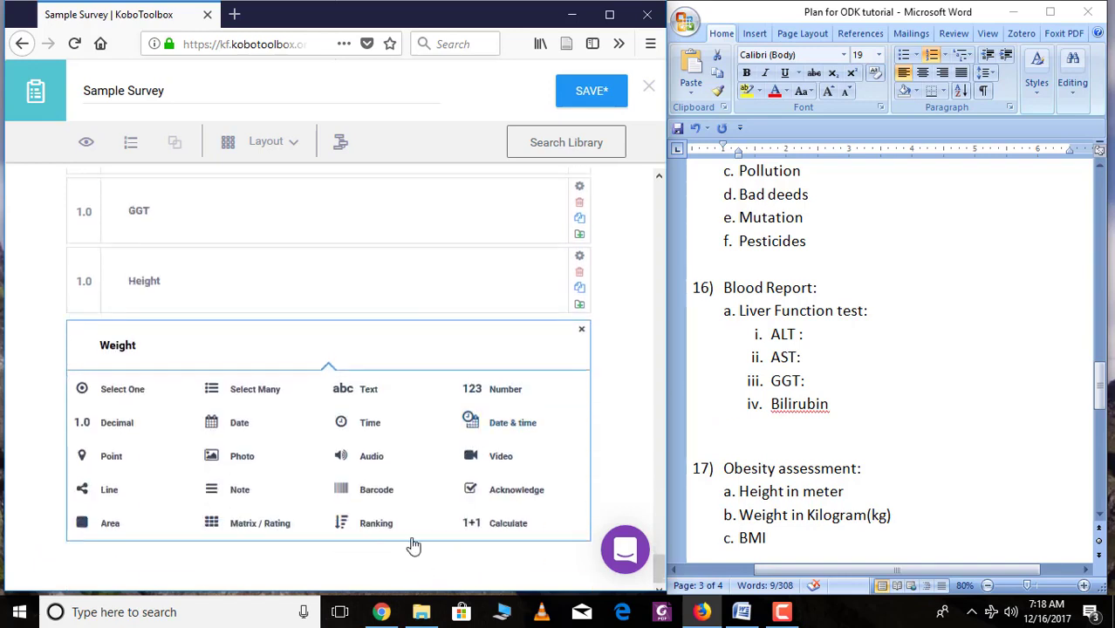
left_click(132, 424)
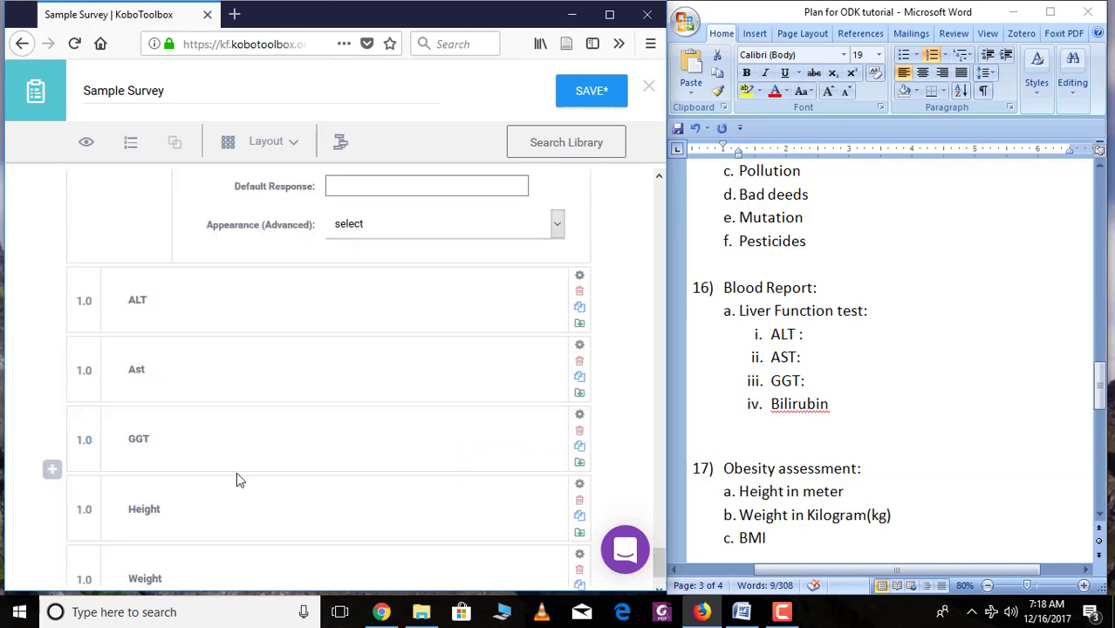